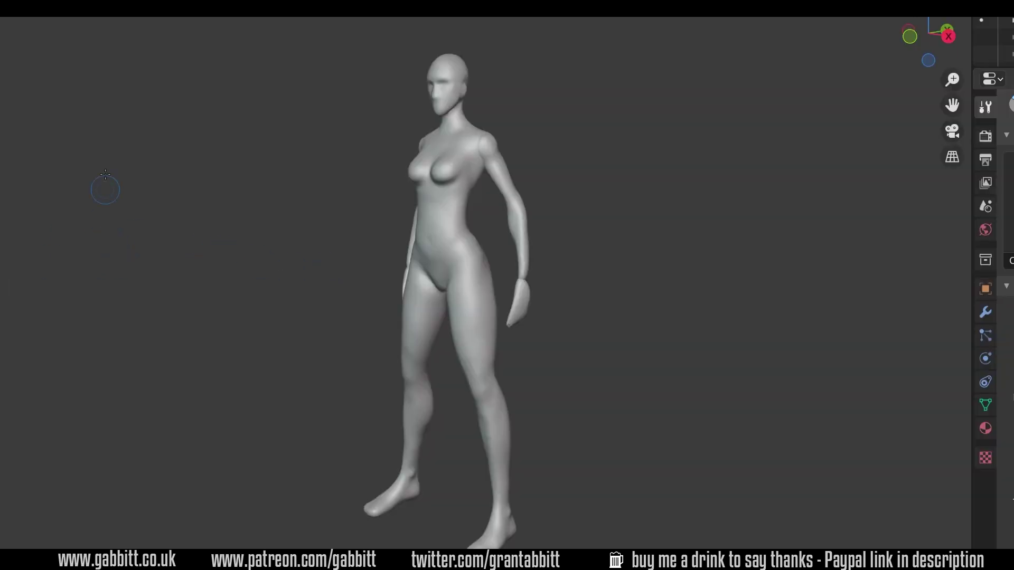
middle_click_drag(108, 36, 198, 42)
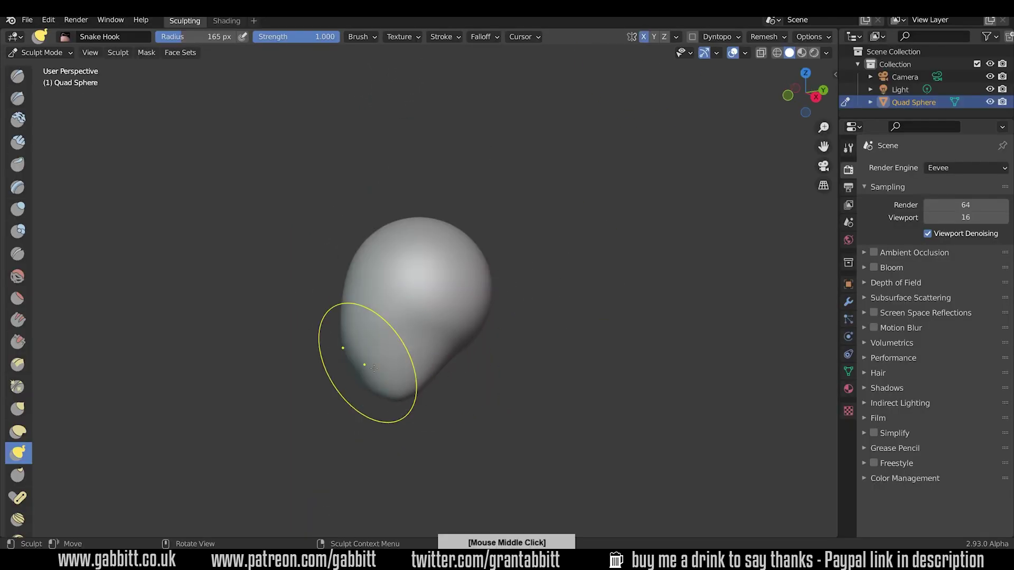
Stretch the quad sphere into a rough human form with head, arms and legs using the Snake Hook brush
left_click_drag(373, 374, 422, 373)
mouse_move(422, 374)
middle_mouse_down()
mouse_move(423, 207)
mouse_move(439, 304)
mouse_move(414, 322)
middle_mouse_up()
mouse_move(415, 322)
left_mouse_down()
mouse_move(436, 330)
mouse_move(424, 338)
left_mouse_up()
key("f")
mouse_move(423, 347)
middle_mouse_down()
mouse_move(401, 322)
mouse_move(370, 222)
middle_mouse_up()
middle_click_drag(386, 190, 388, 265, "shift")
left_click_drag(389, 259, 412, 182)
middle_click_drag(415, 296, 417, 196, "shift")
mouse_move(418, 198)
middle_mouse_down()
mouse_move(557, 206)
mouse_move(398, 222)
mouse_move(570, 225)
middle_mouse_up()
Reshape the figure's legs and upper body with Snake Hook strokes at an adjusted brush radius
key("f")
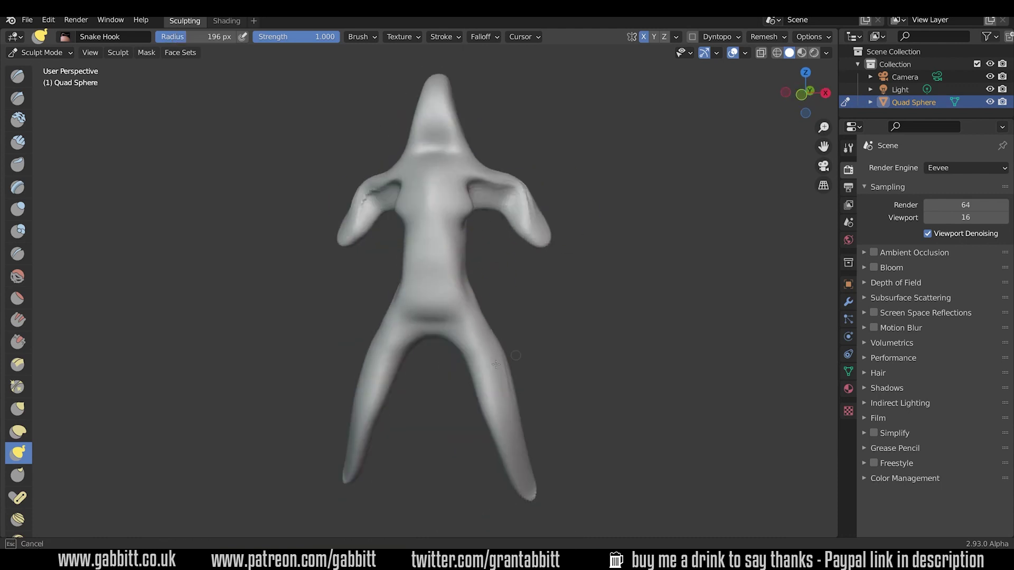
left_click_drag(532, 458, 515, 459)
middle_click_drag(514, 227, 513, 186, "shift")
left_click_drag(510, 174, 520, 154, "shift")
middle_click_drag(525, 443, 433, 475)
Pull the feet forward with the Snake Hook brush and thicken them with the Inflate/Deflate brush
key("f")
left_click_drag(430, 473, 400, 480)
key("i")
left_click_drag(406, 476, 431, 470)
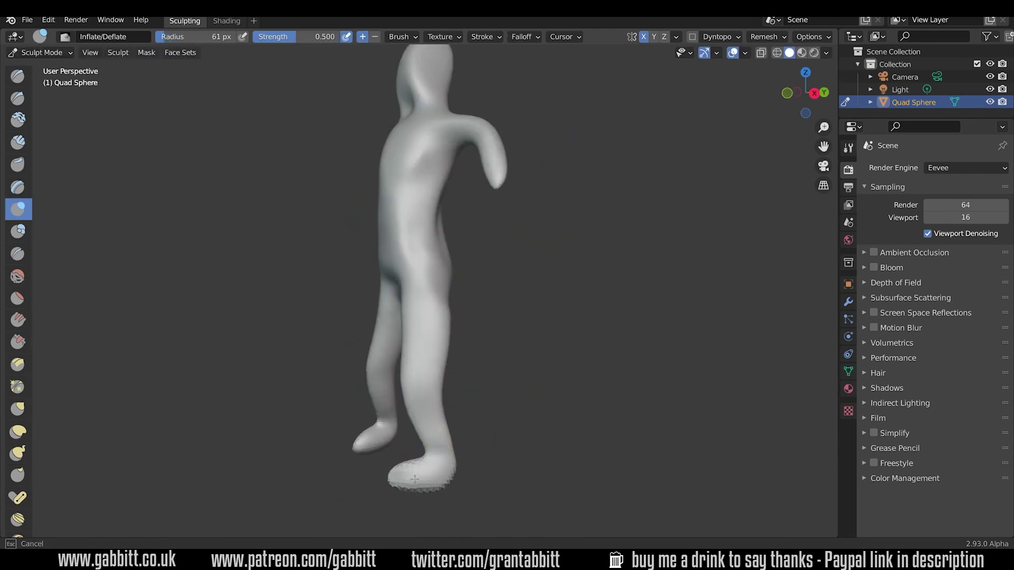
Adjust the shape of the feet and head with the Snake Hook brush, seen from the side
key("k")
mouse_move(409, 467)
middle_mouse_down()
mouse_move(494, 461)
mouse_move(497, 439)
middle_mouse_up()
left_click_drag(495, 453, 500, 442)
middle_click_drag(501, 441, 520, 459)
mouse_move(536, 328)
middle_mouse_down("shift")
mouse_move(538, 416)
mouse_move(401, 412)
middle_mouse_up("shift")
key("f")
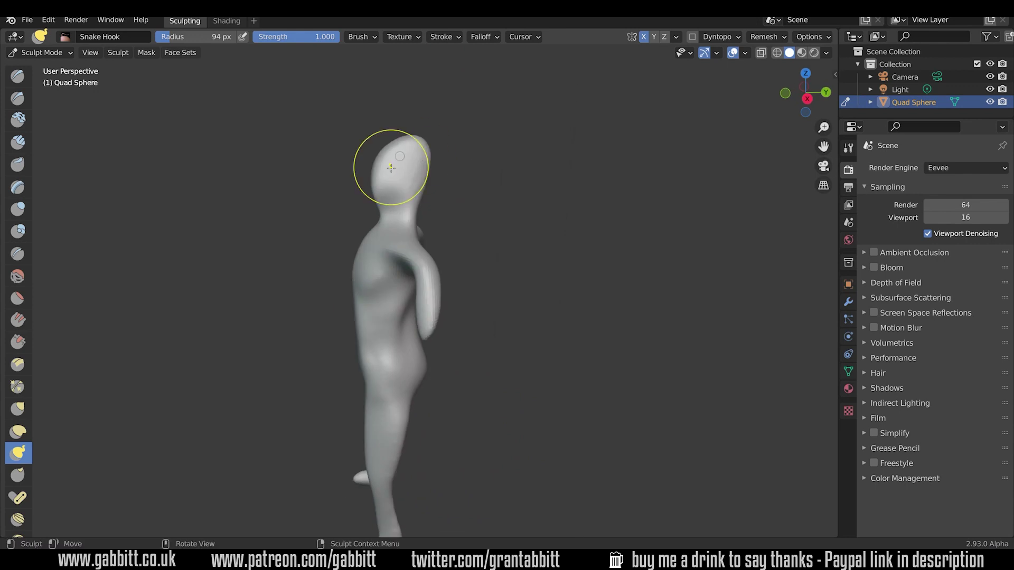
left_click_drag(390, 169, 385, 184)
mouse_move(393, 243)
middle_mouse_down()
mouse_move(504, 264)
mouse_move(464, 346)
middle_mouse_up()
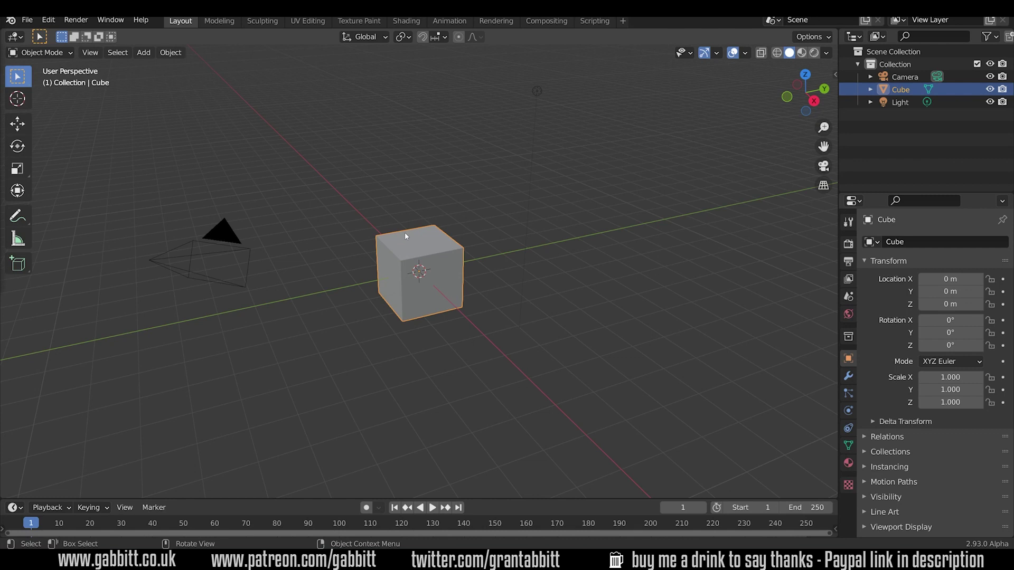
Bring the human base mesh reference image from the sculpting base meshes folder into the default scene
left_click(721, 271)
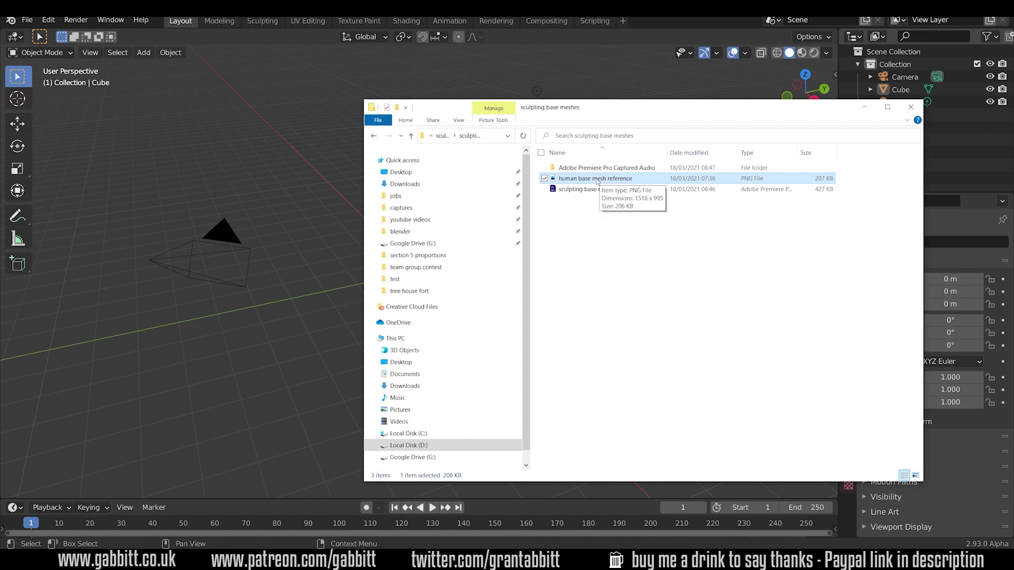
mouse_move(597, 182)
left_mouse_down()
mouse_move(523, 148)
mouse_move(264, 157)
left_mouse_up()
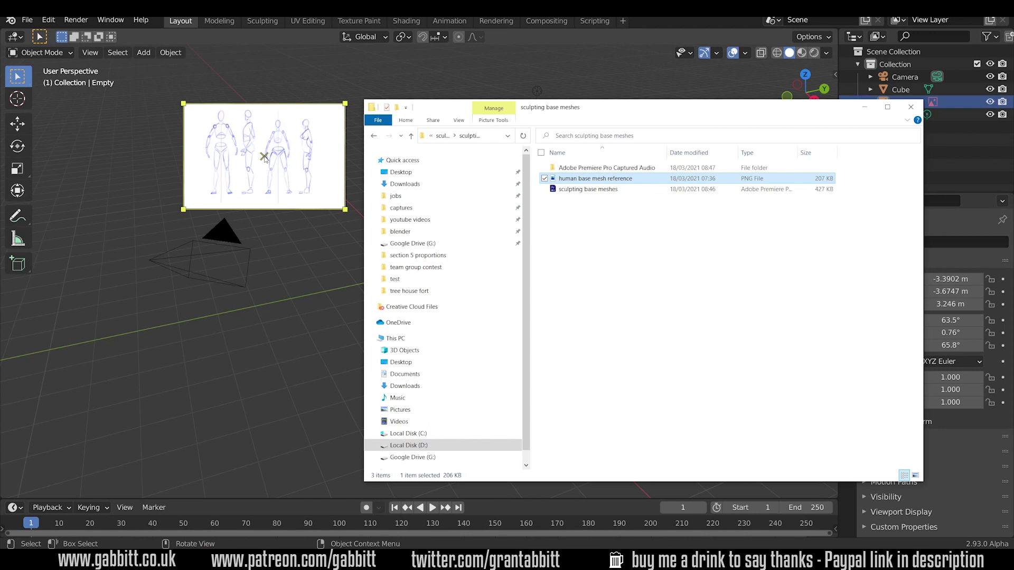
left_click(264, 157)
left_click(382, 196)
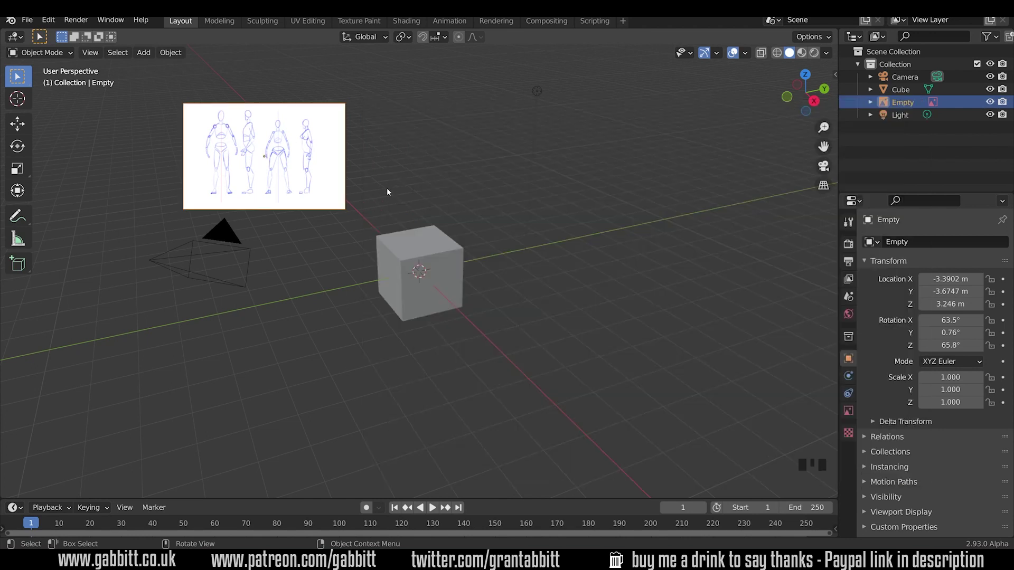
Clear the reference image's rotation and location so it lies flat at the world origin
mouse_move(387, 192)
middle_mouse_down()
mouse_move(299, 172)
mouse_move(369, 190)
middle_mouse_up()
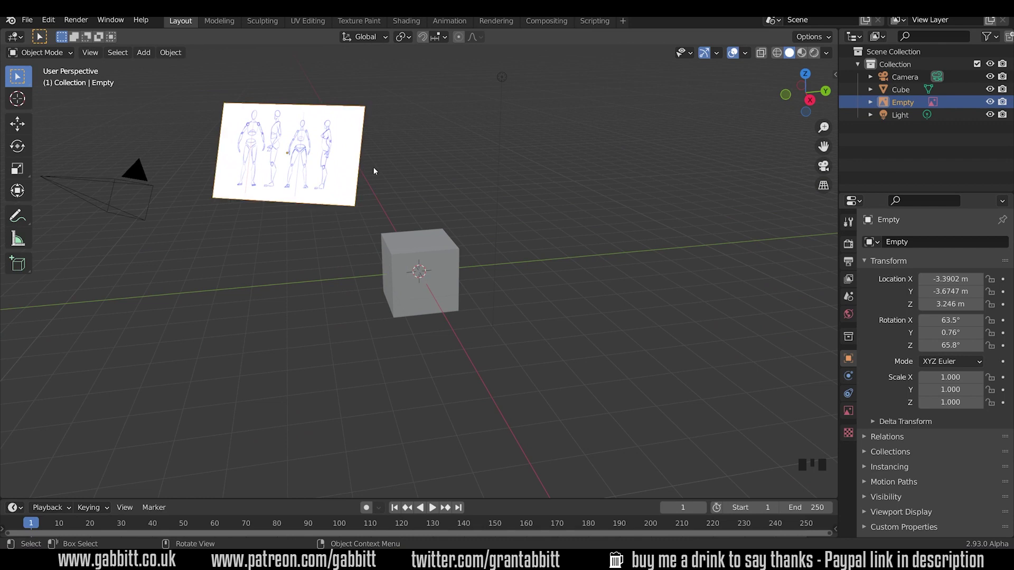
key("alt+r")
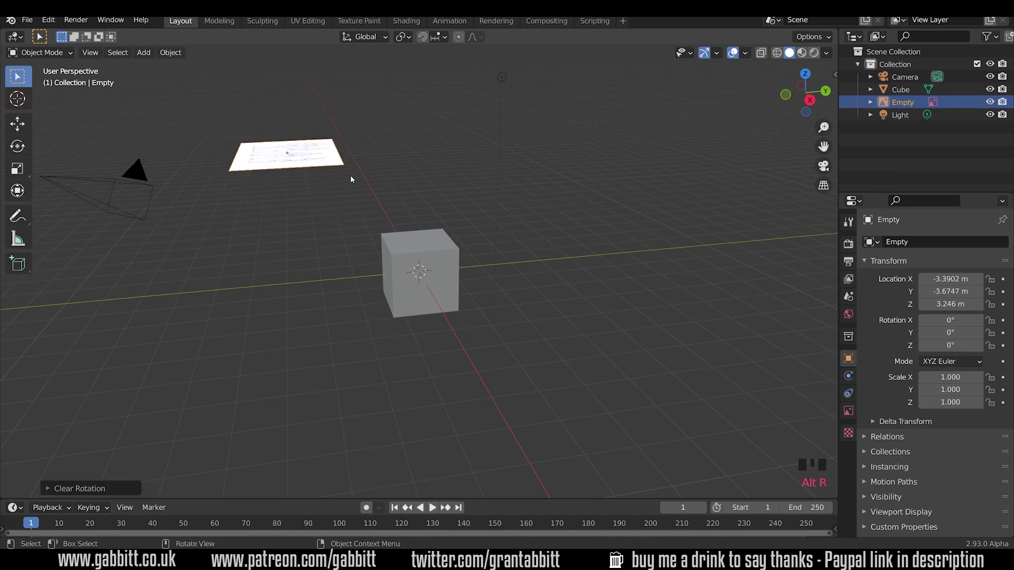
key("alt+g")
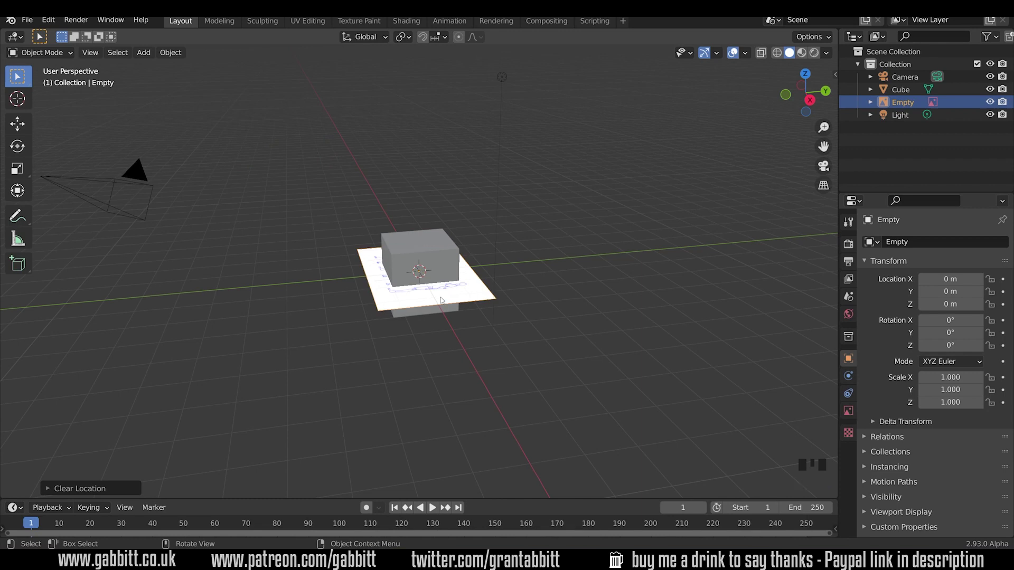
Rotate the reference image 90° about the X axis to stand it upright
key("r")
type("x")
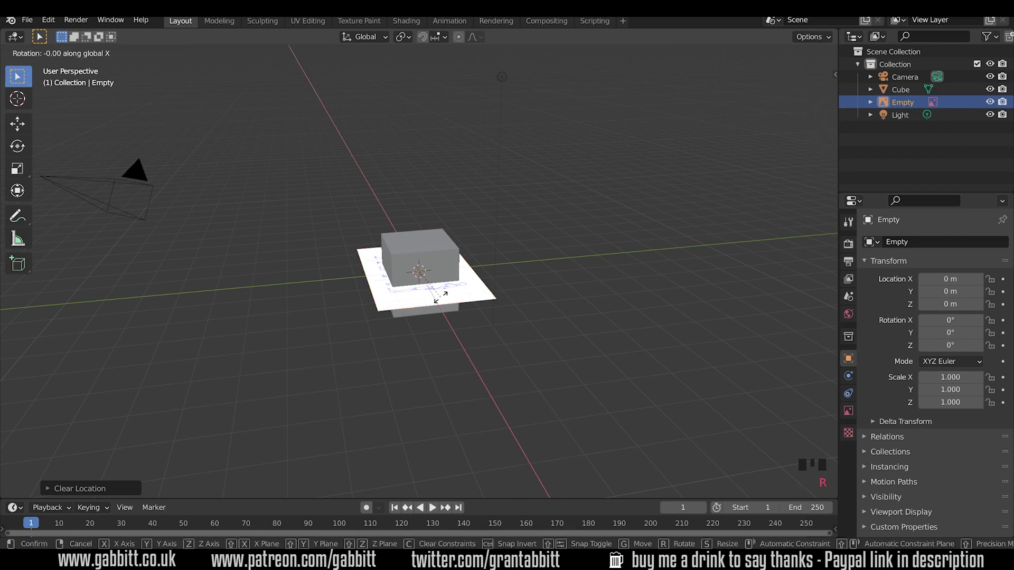
type("90")
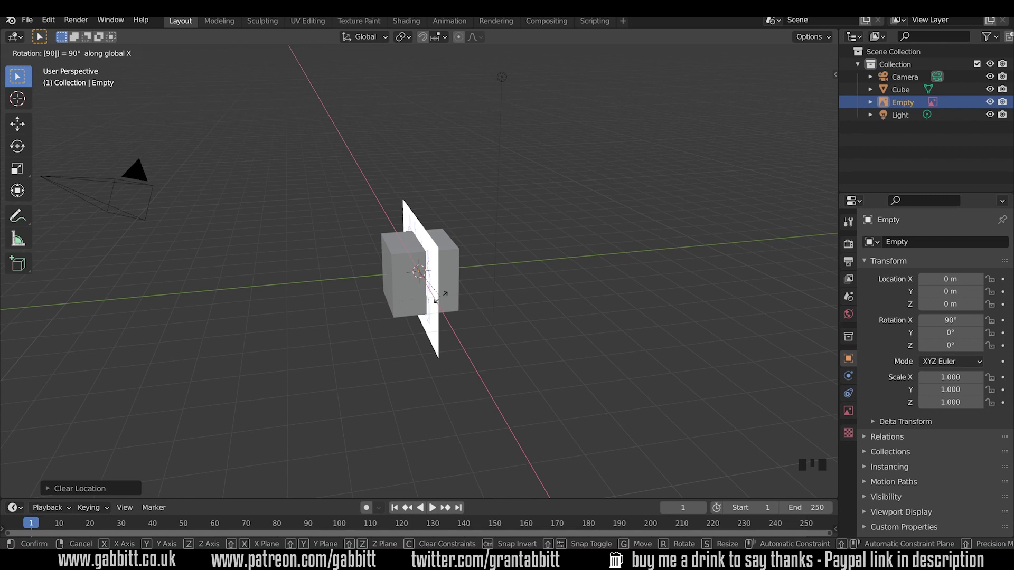
key("Return")
Scale the reference image to about 2.8 and move it in front view so the figures' feet rest on the ground line
key("s")
left_click(575, 277)
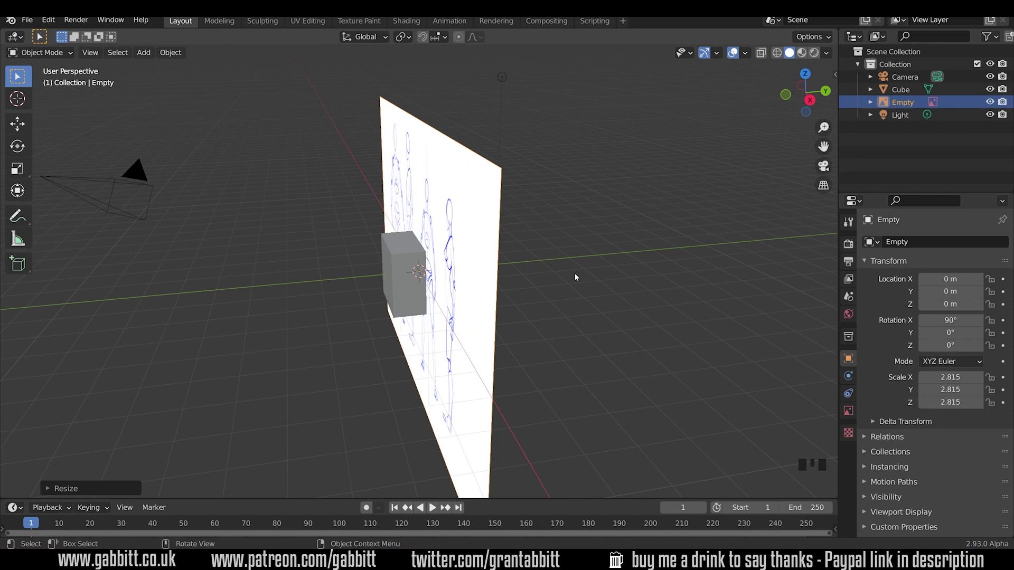
key("KP_1")
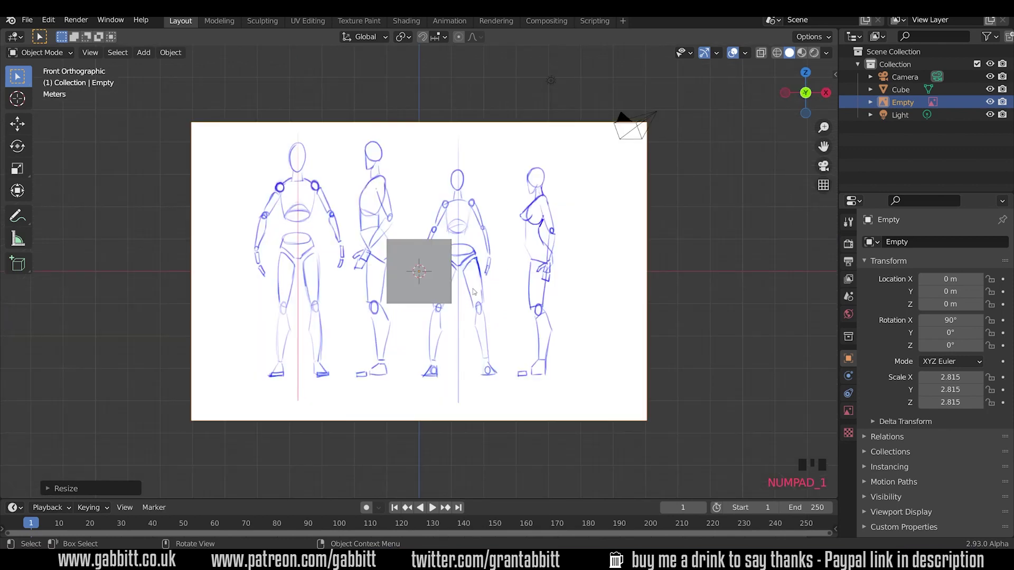
key("g")
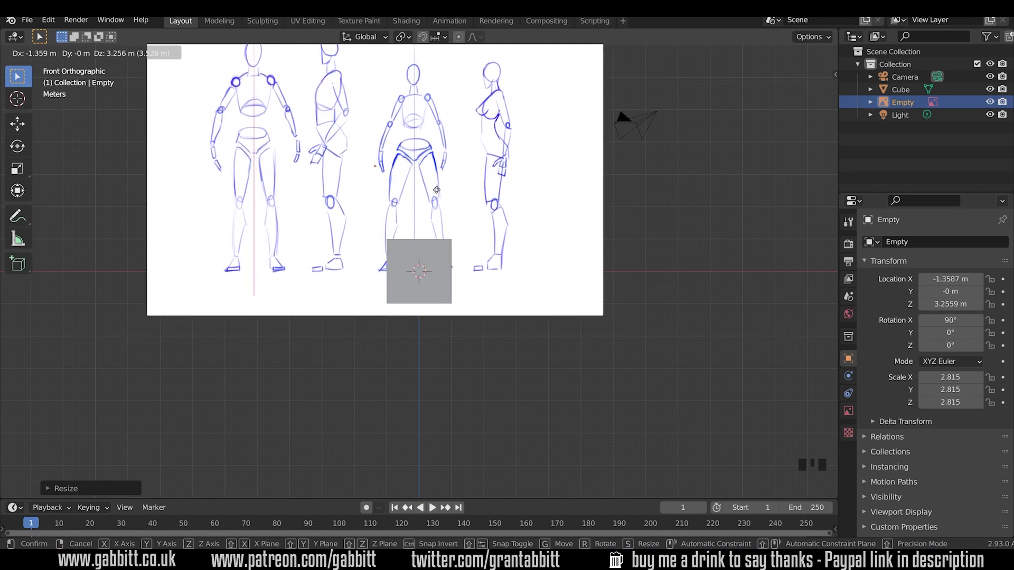
left_click(437, 190)
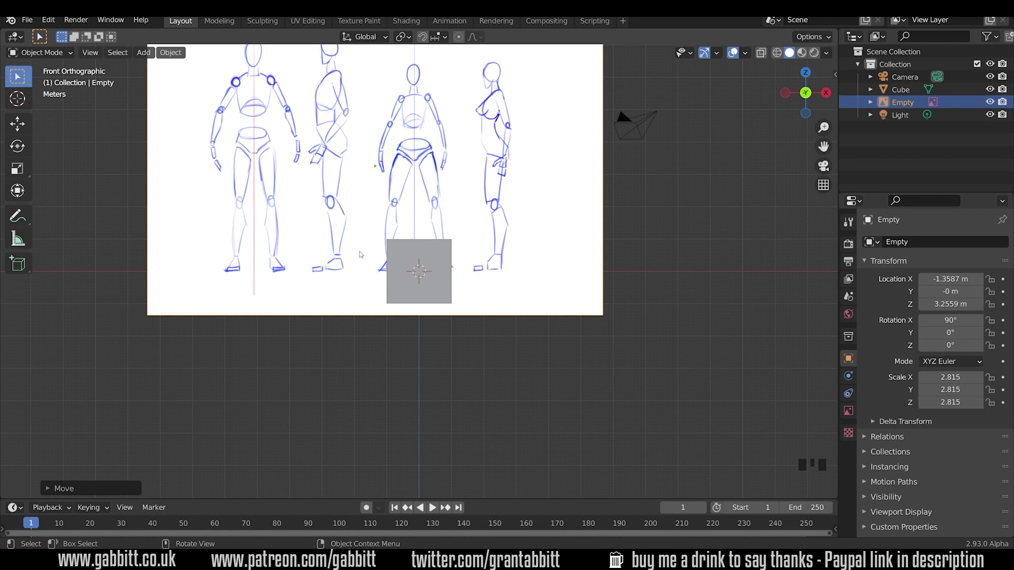
Enable the reference image's opacity at 0.1 and shift it about 0.15 m along X to centre the female front figure
left_click(846, 411)
left_click(922, 388)
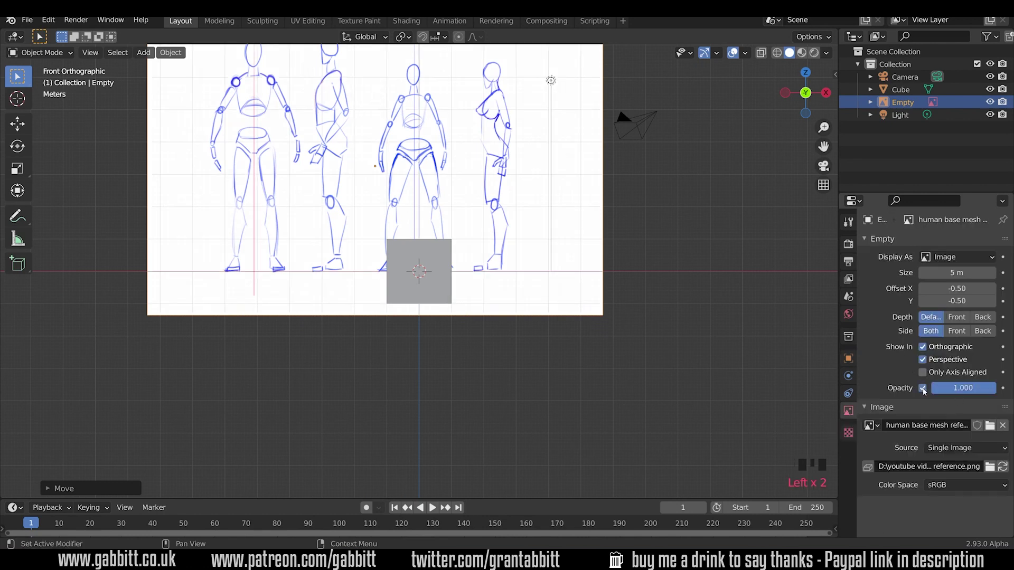
left_click(970, 389)
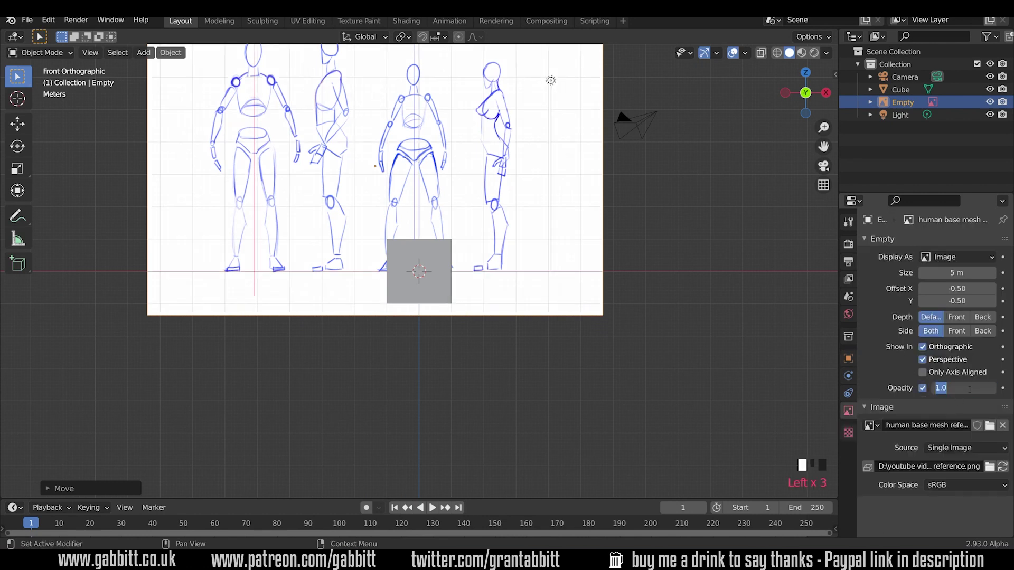
type(".1")
key("Return")
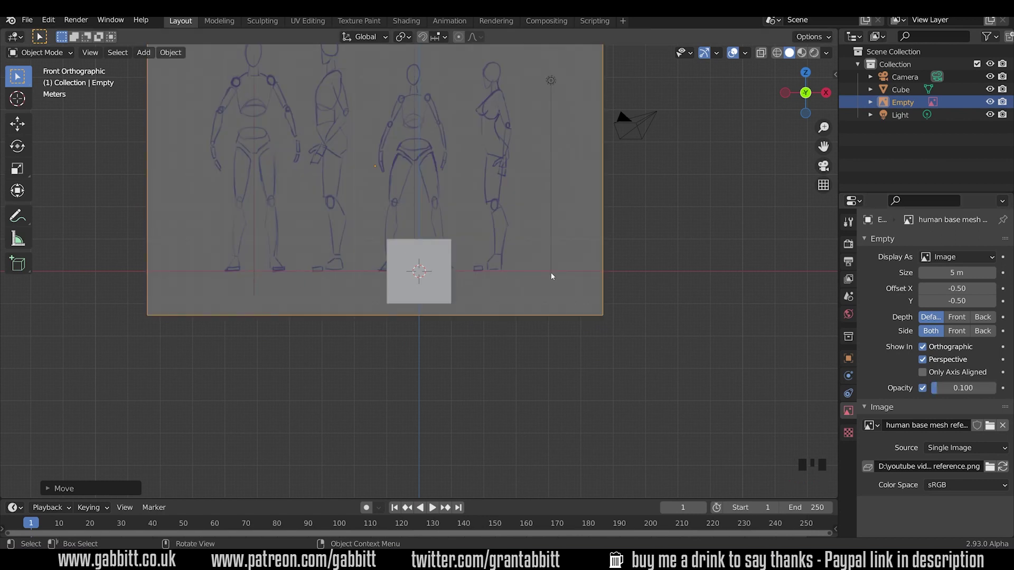
key("g")
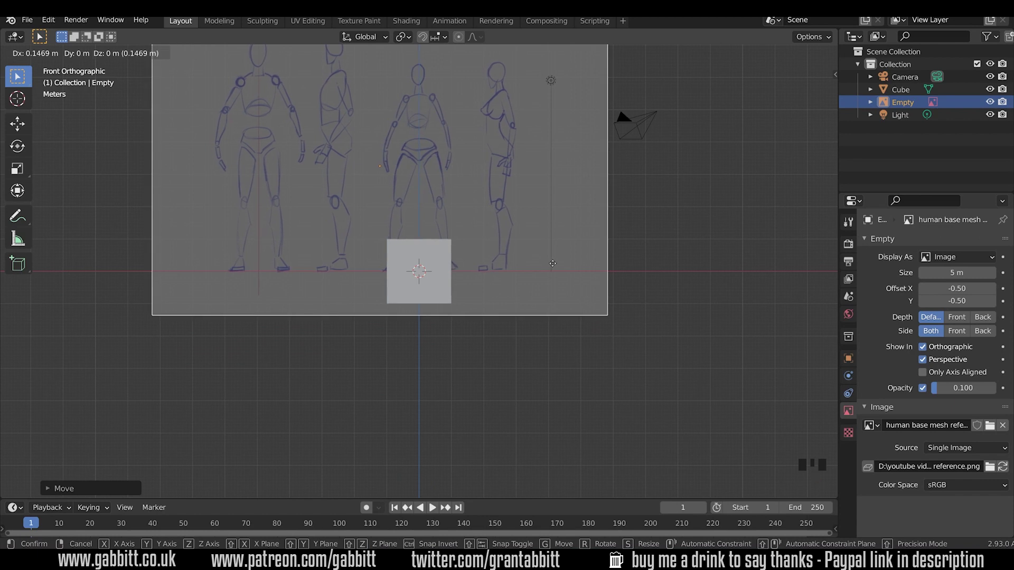
left_click(553, 263)
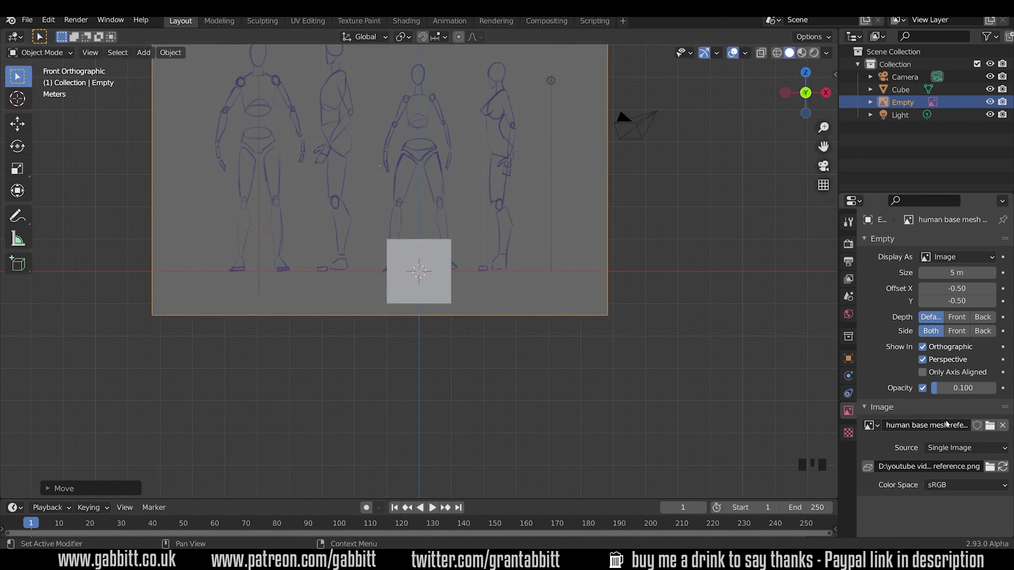
Try hiding the reference image in perspective views, check it from an angle, and restore its perspective display
left_click(923, 360)
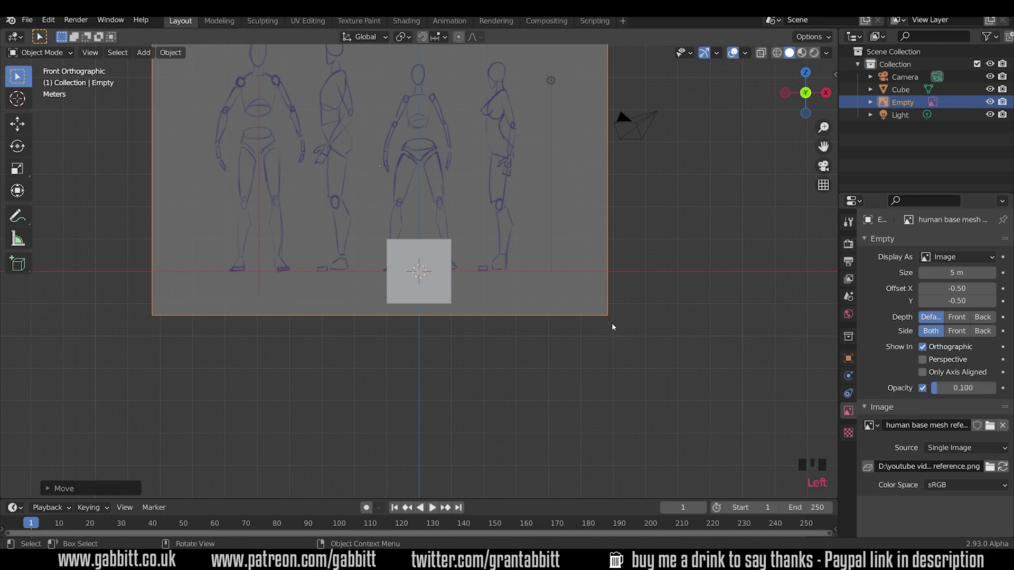
middle_click_drag(660, 317, 569, 335)
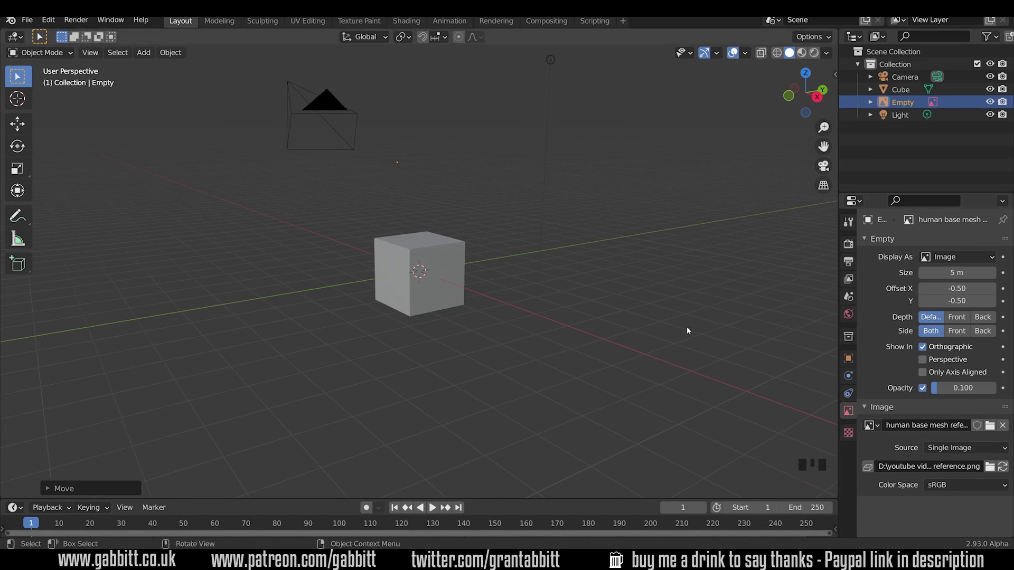
key("KP_1")
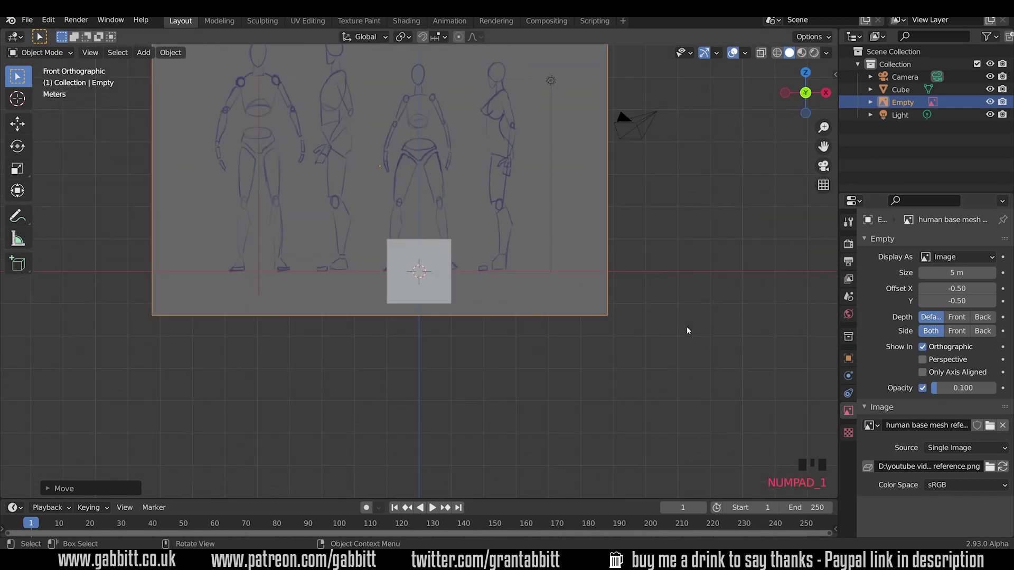
left_click(923, 360)
Duplicate the reference image in place and rotate the copy 90° about the Z axis
middle_click_drag(694, 327, 607, 353)
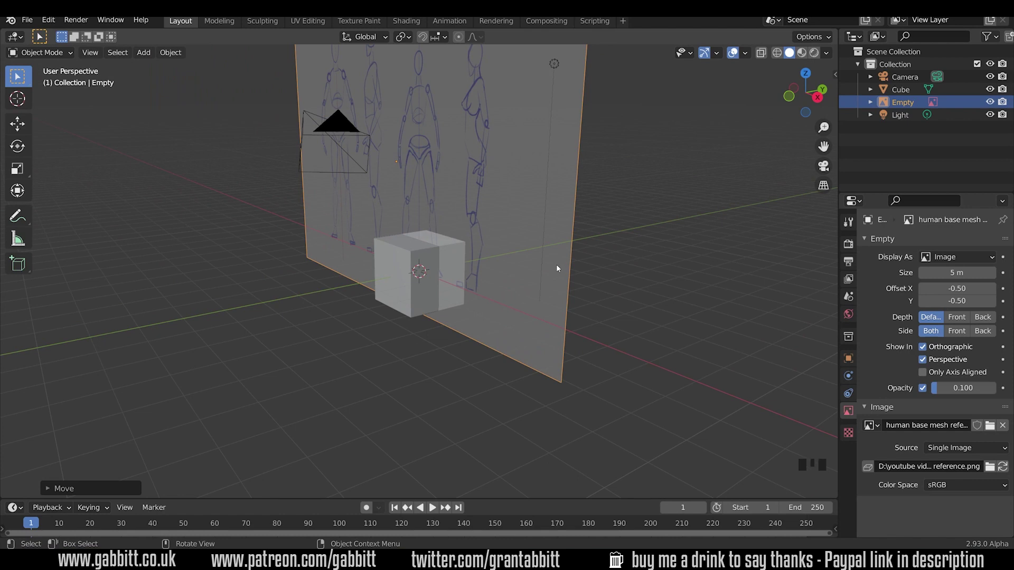
key("shift+d")
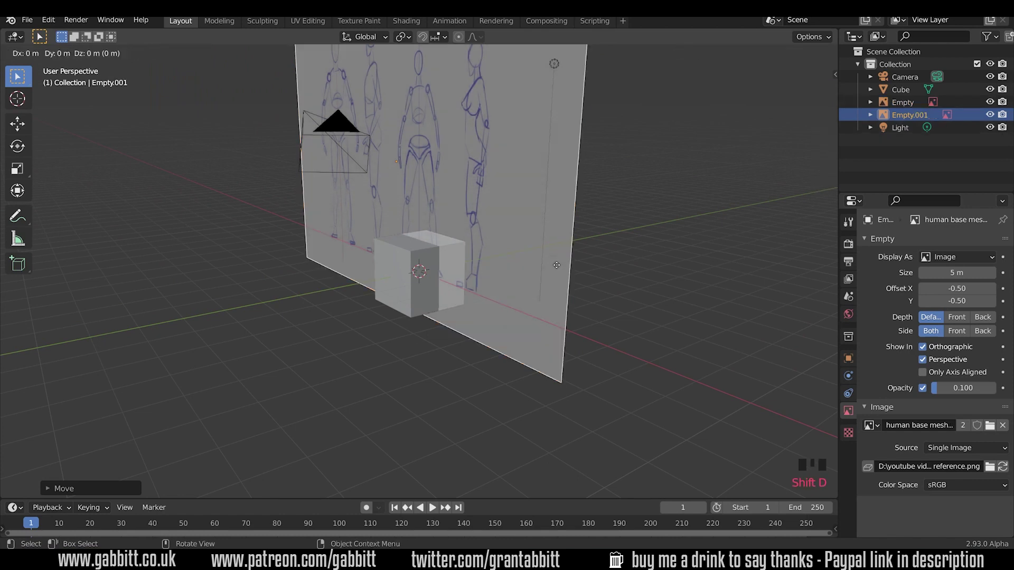
right_click(556, 265)
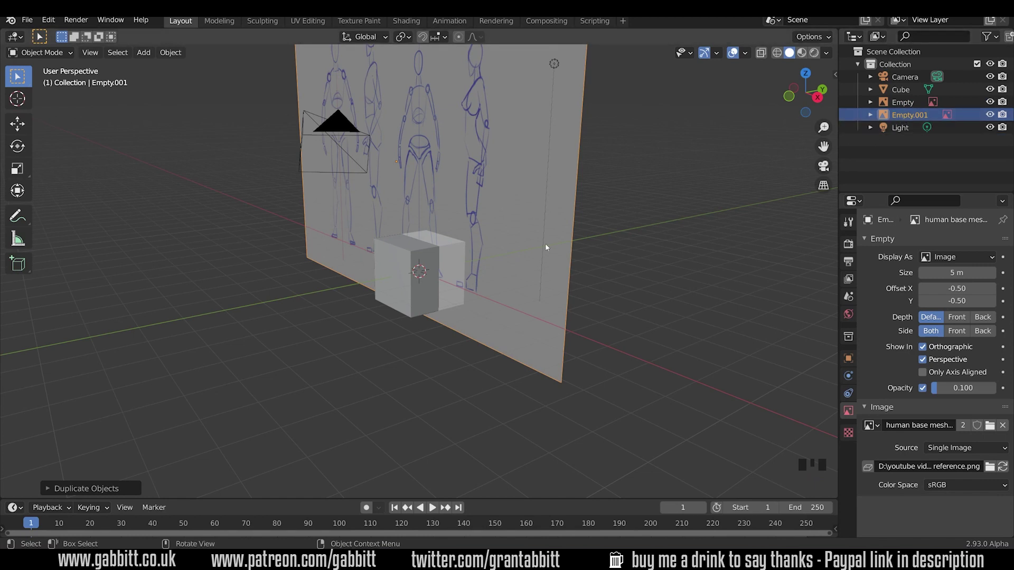
type("rz")
type("90")
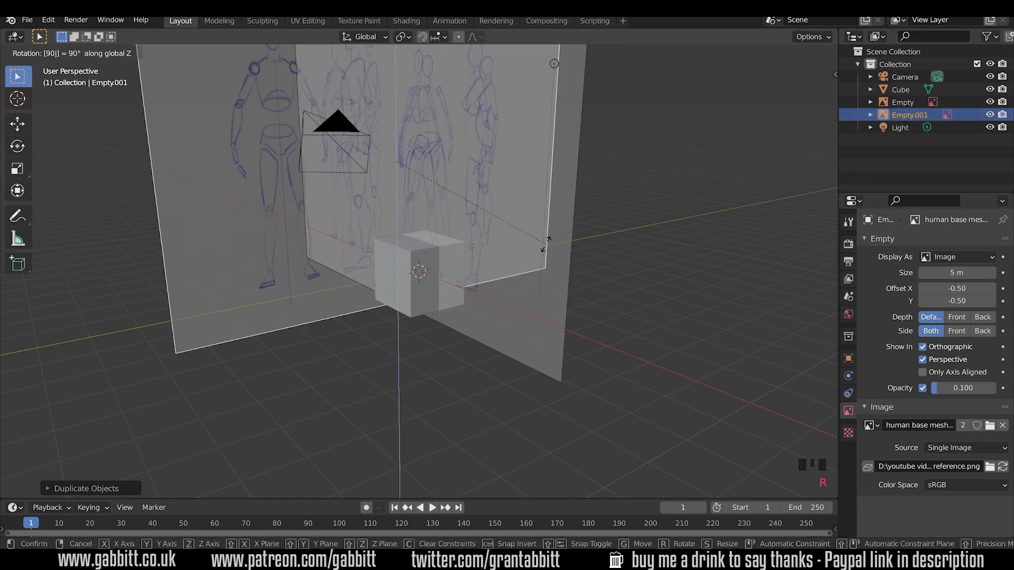
key("Return")
Move the rotated reference copy along the Y axis in the negative direction
middle_click_drag(547, 296, 516, 312)
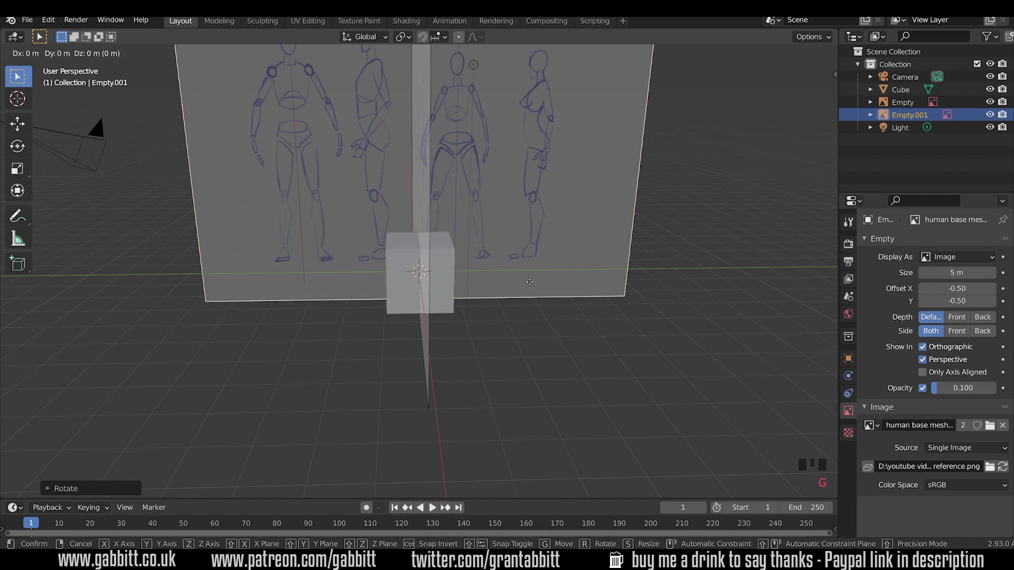
key("y")
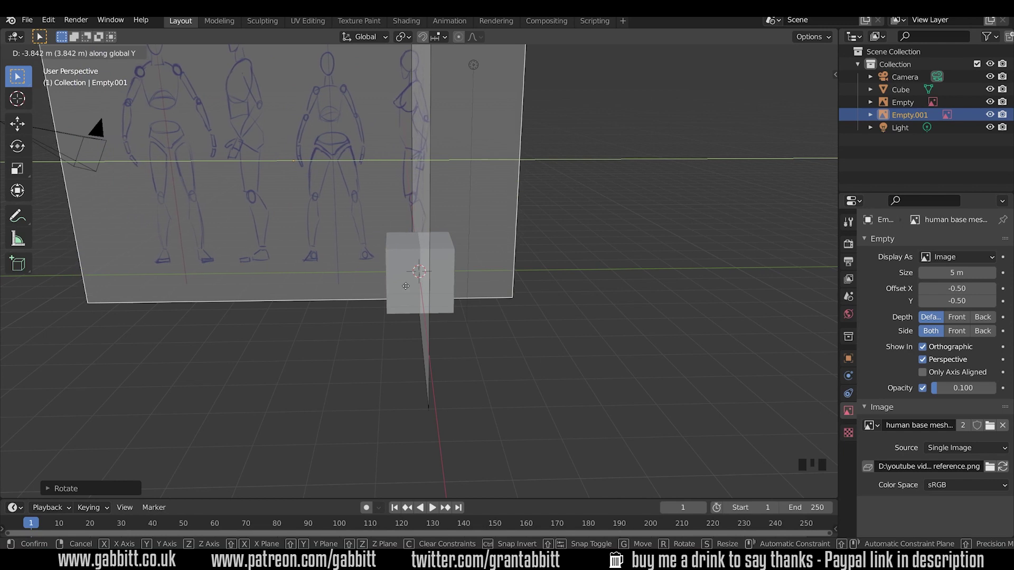
left_click(353, 288)
Move the rotated reference copy back along the X axis, away from the cube
middle_click_drag(409, 297, 480, 363)
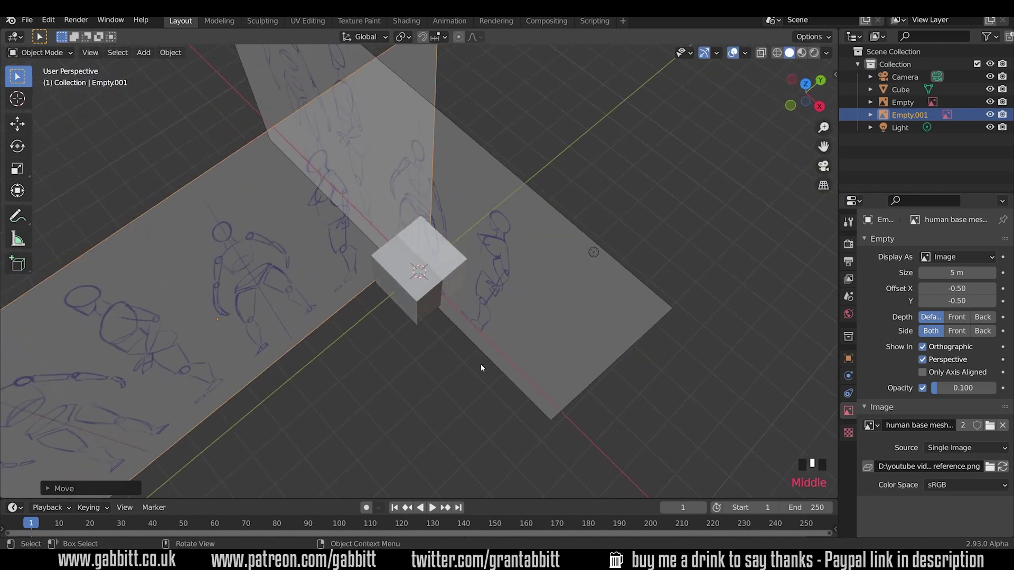
scroll(476, 357, "down", 1)
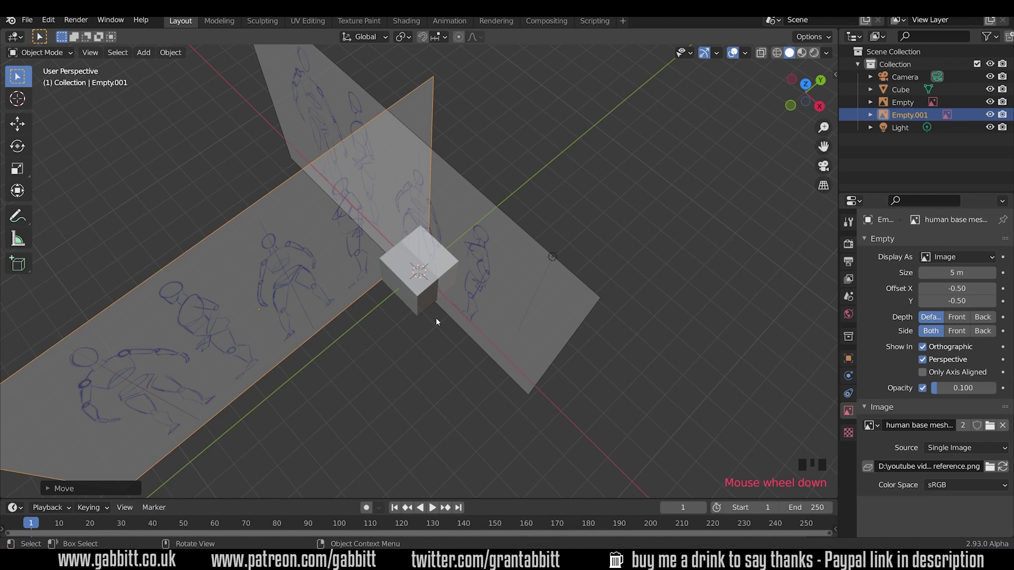
key("g")
key("x")
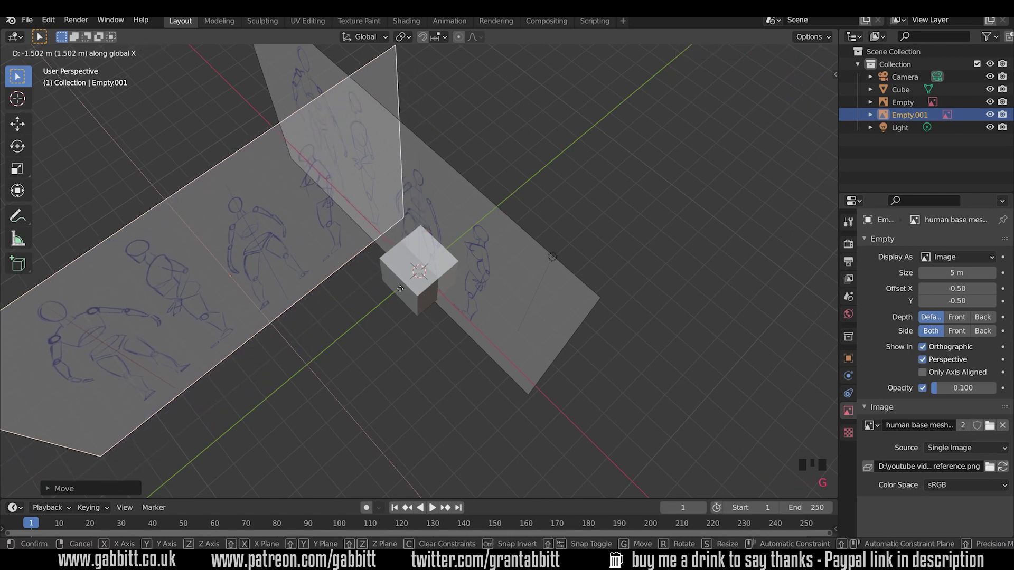
left_click(407, 296)
Move the front reference image back along the Y axis, behind the cube
middle_click_drag(408, 295, 483, 219)
left_click(487, 214)
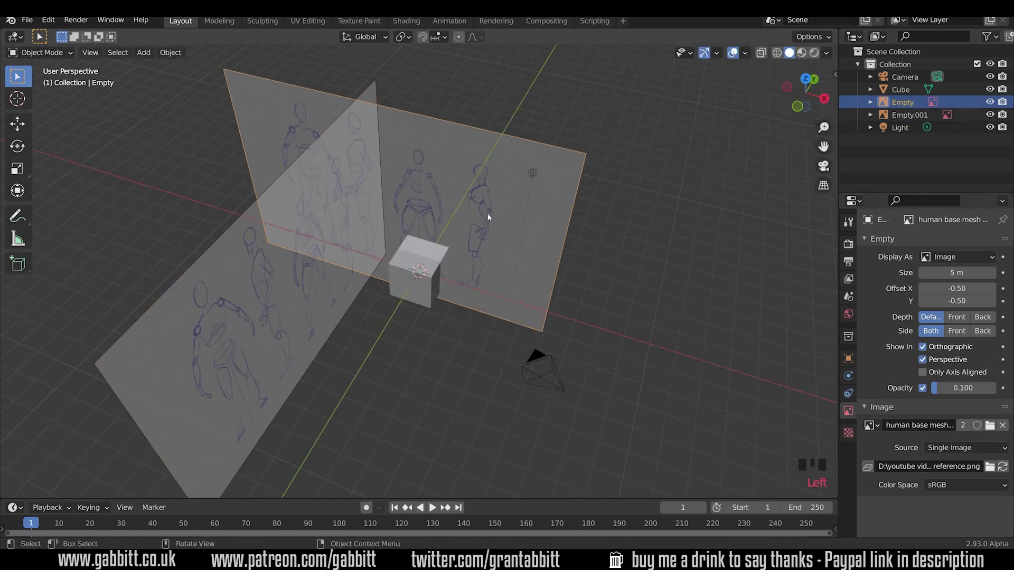
key("g")
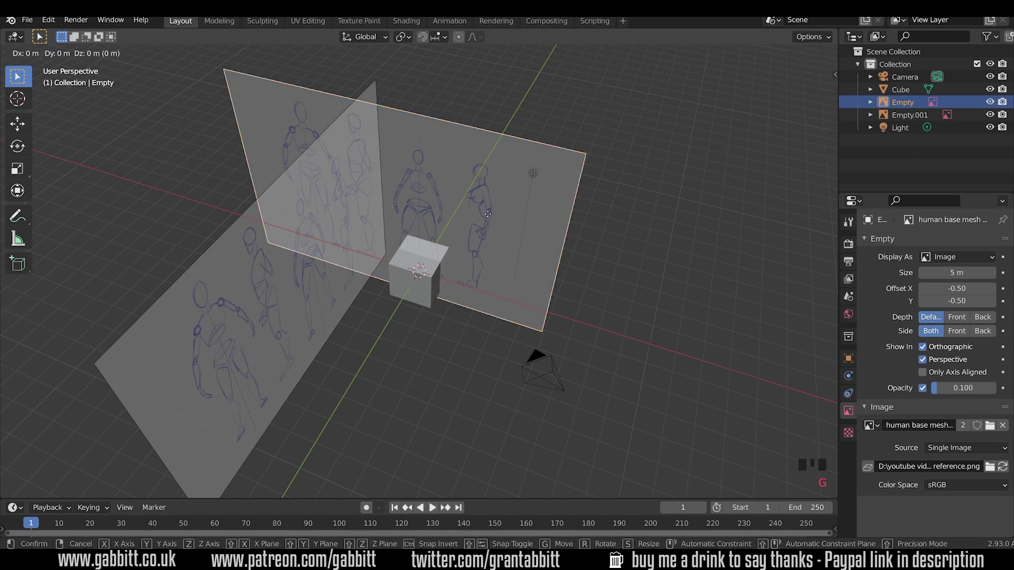
key("y")
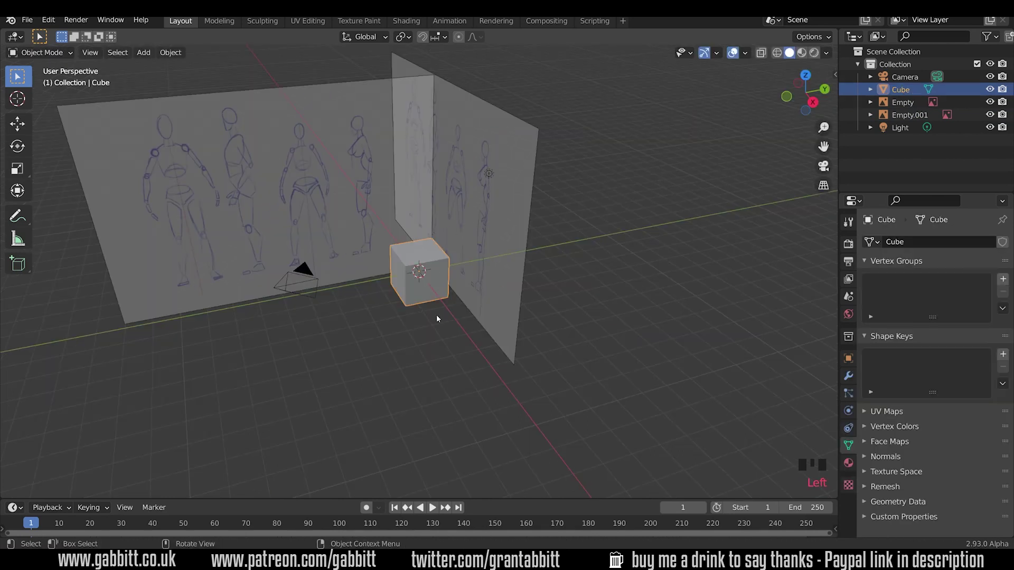
Move the side reference image along the Y axis until the female side-view figure lines up with the vertical centre line in right view
middle_click_drag(437, 315, 477, 276)
scroll(477, 276, "up", 3)
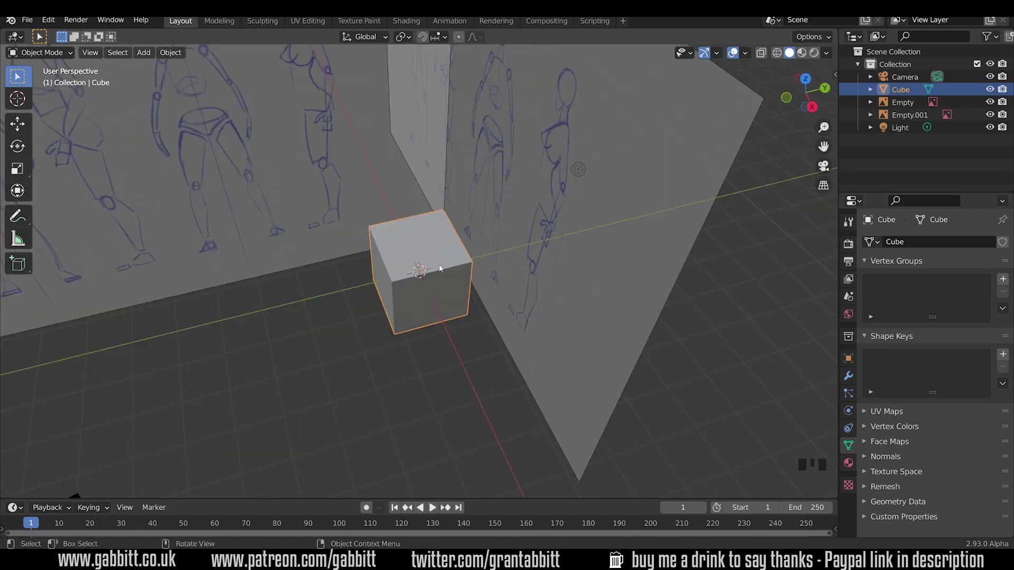
left_click(344, 186)
key("g")
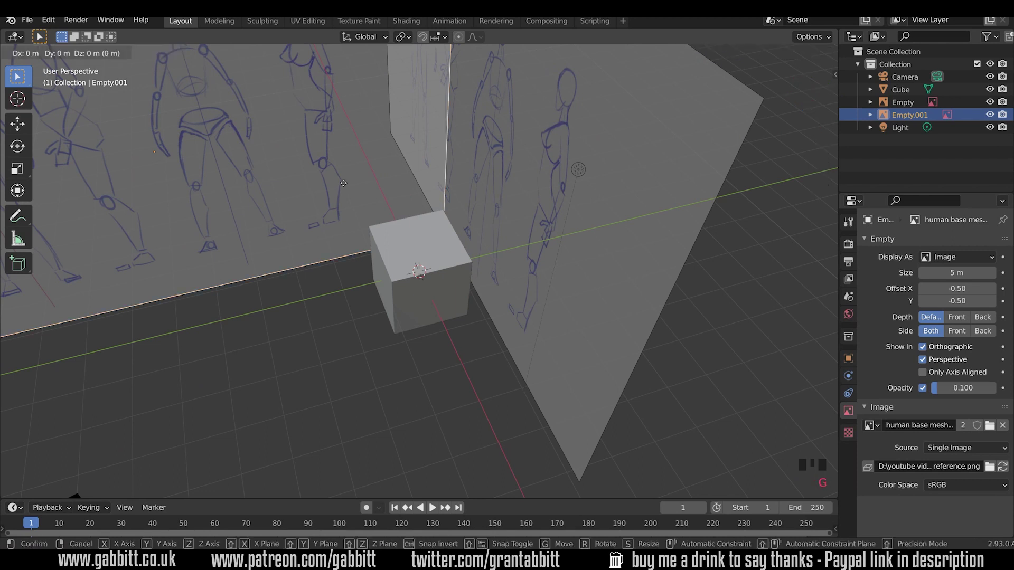
key("y")
left_click(408, 172)
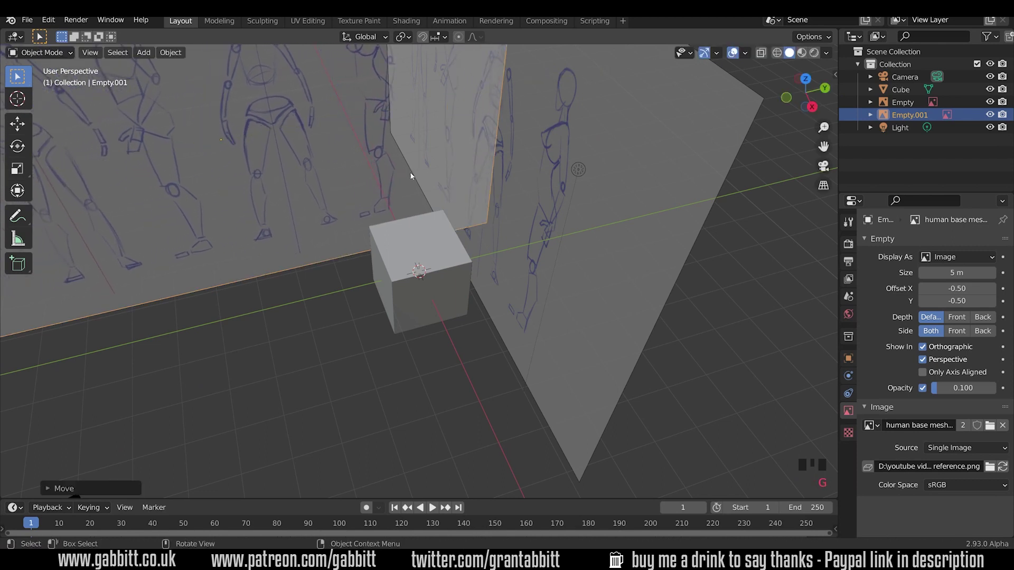
key("KP_3")
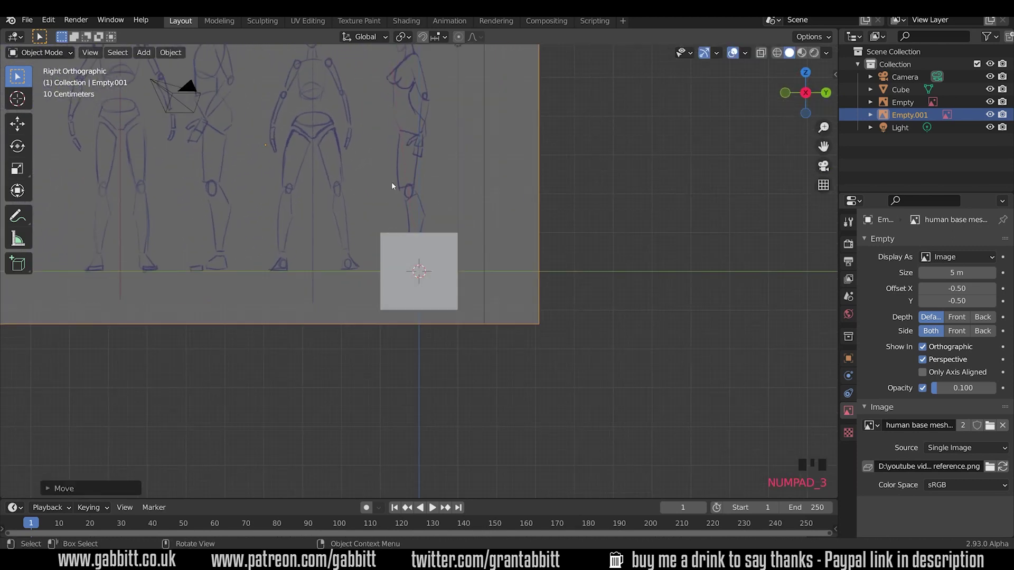
key("g")
key("y")
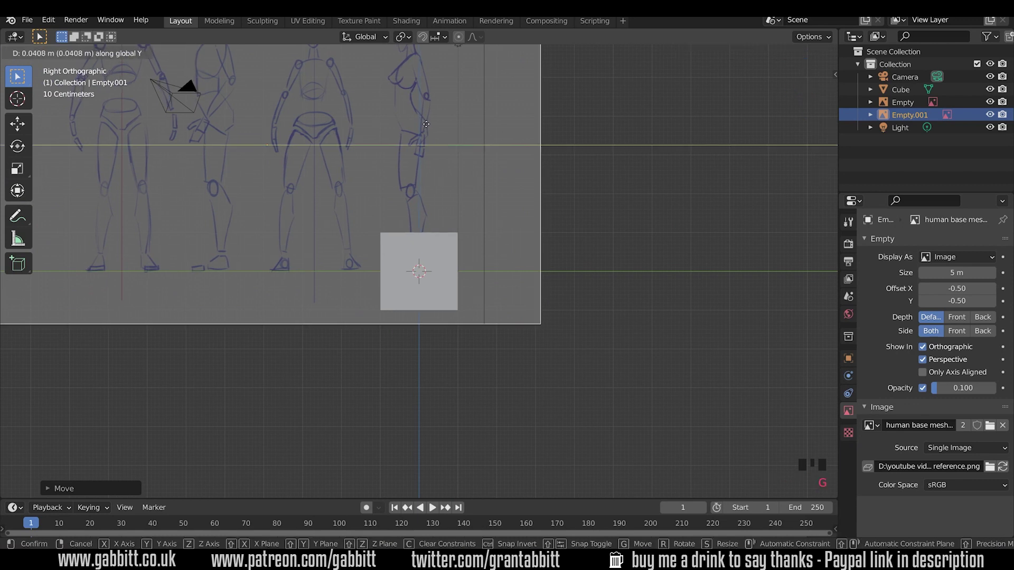
left_click(435, 124)
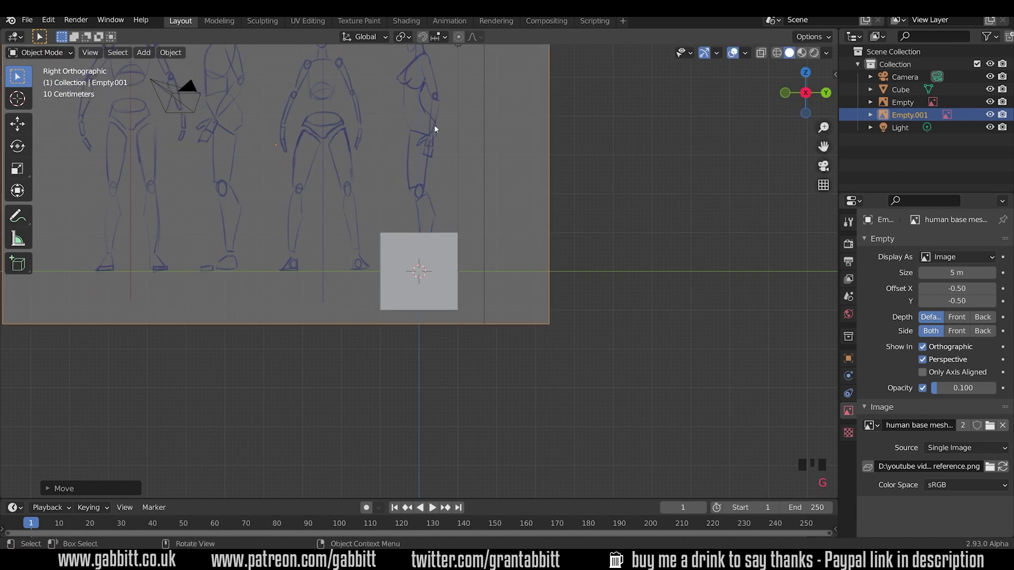
Enable the Add Mesh: Extra Objects add-on and check the Single Vert options it provides without adding anything
key("KP_1")
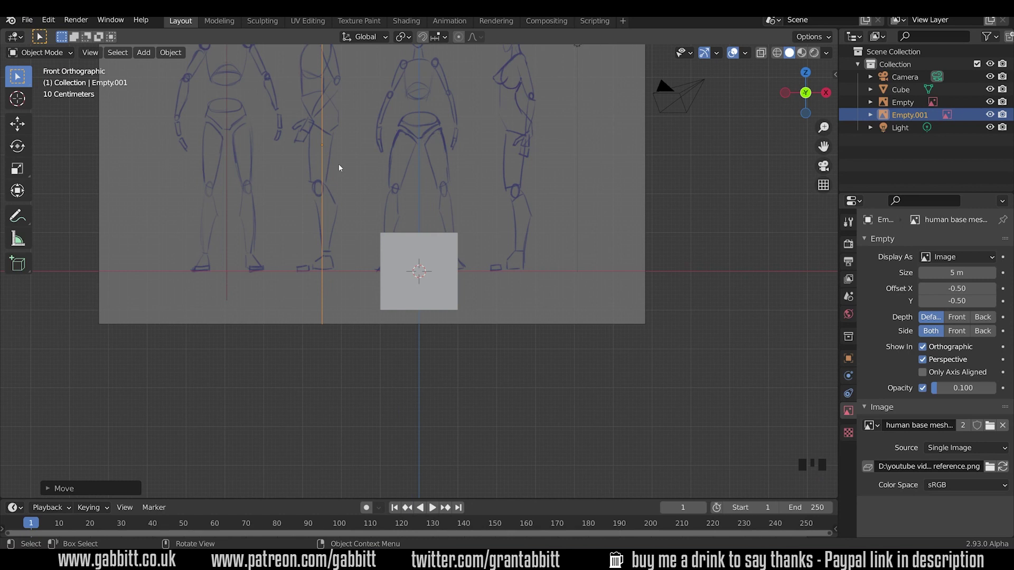
left_click(48, 19)
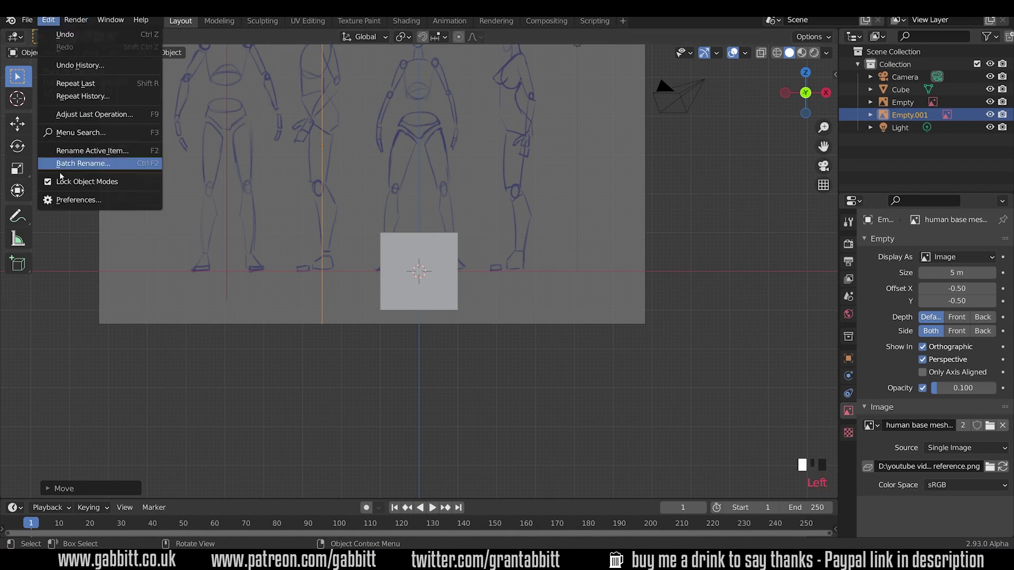
left_click(78, 200)
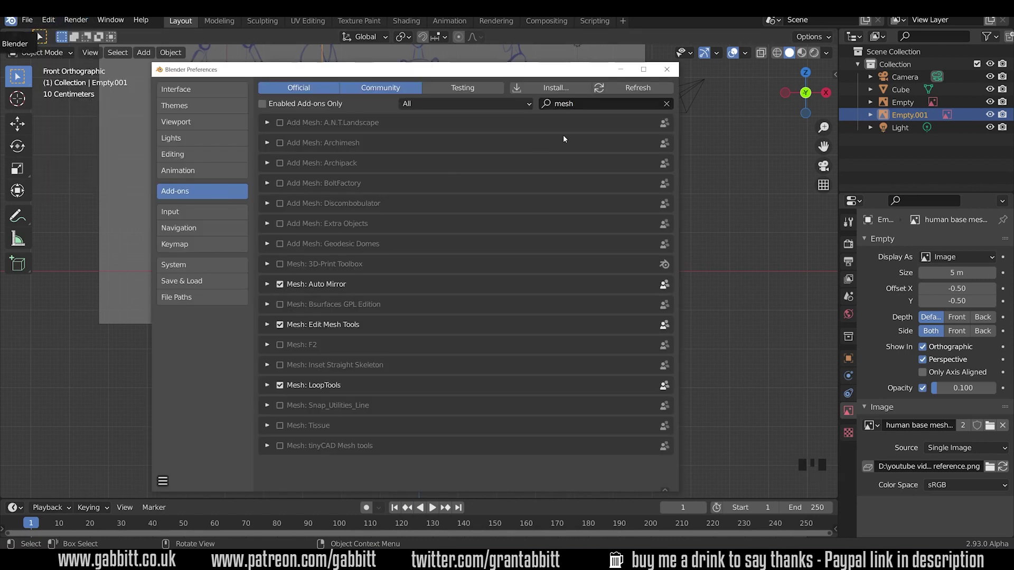
left_click(581, 105)
left_click(380, 228)
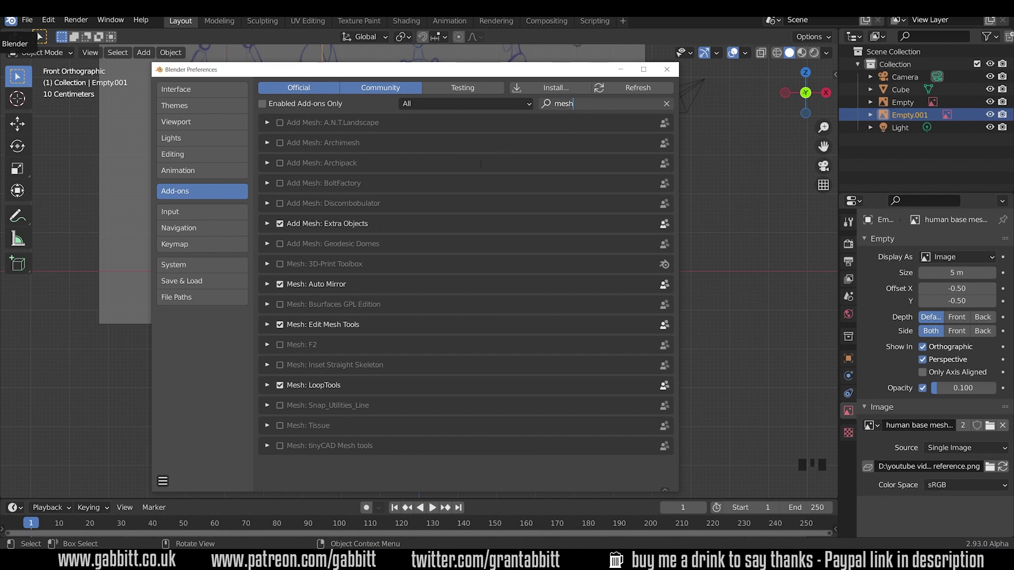
left_click(666, 70)
key("shift+a")
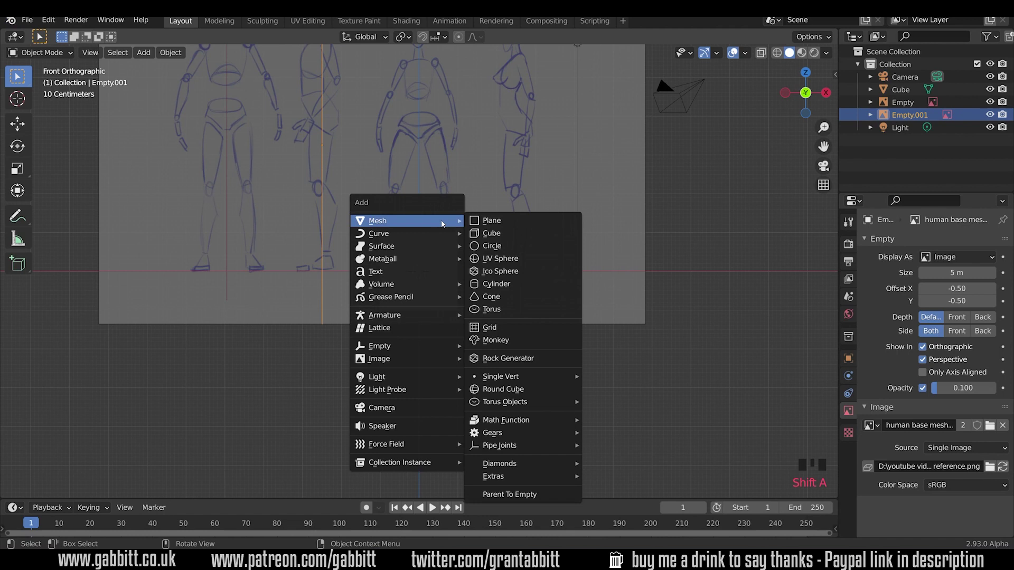
mouse_move(515, 376)
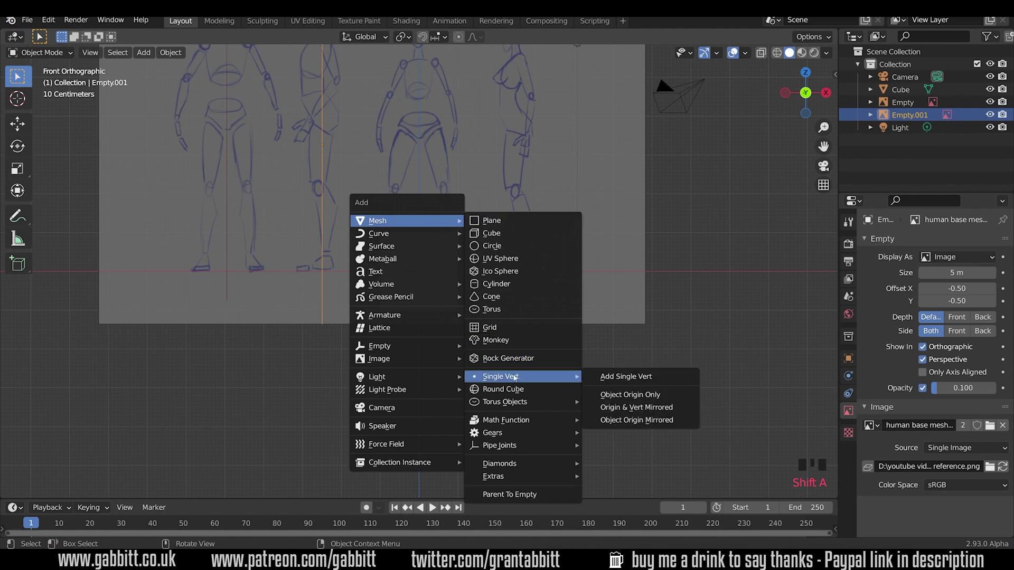
key("Escape")
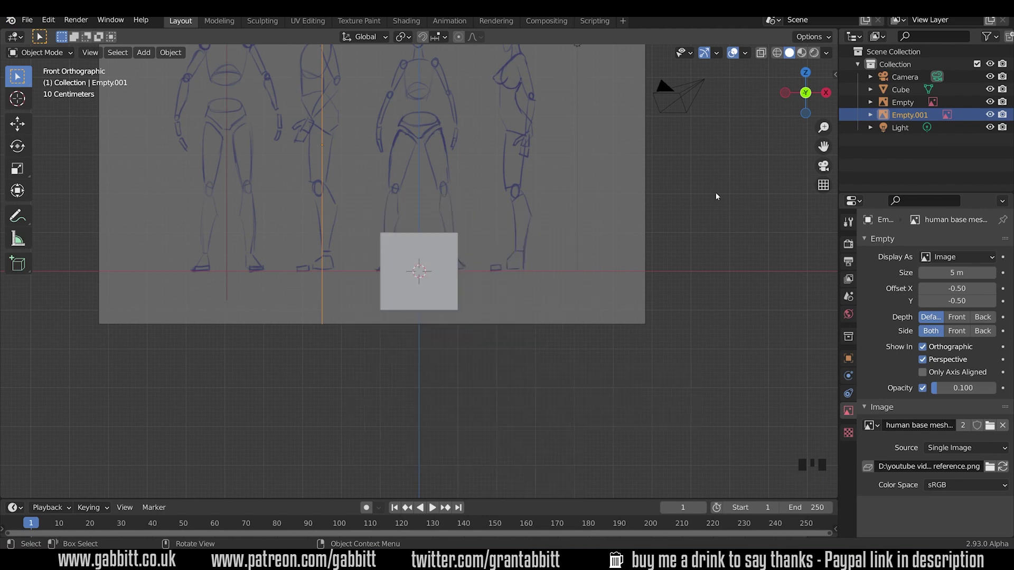
Merge all vertices of the cube at center into a single vertex
left_click(452, 249)
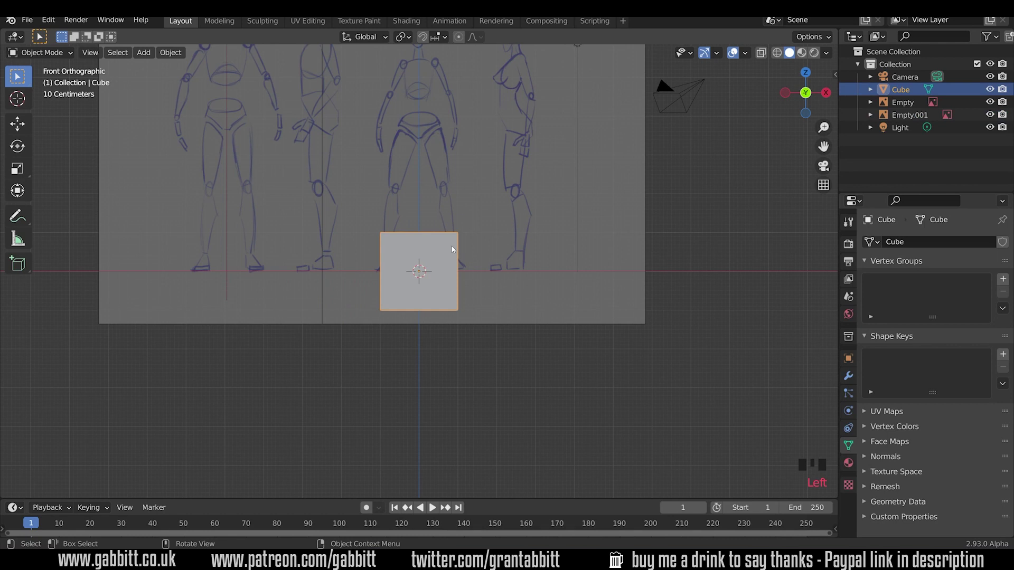
key("Tab")
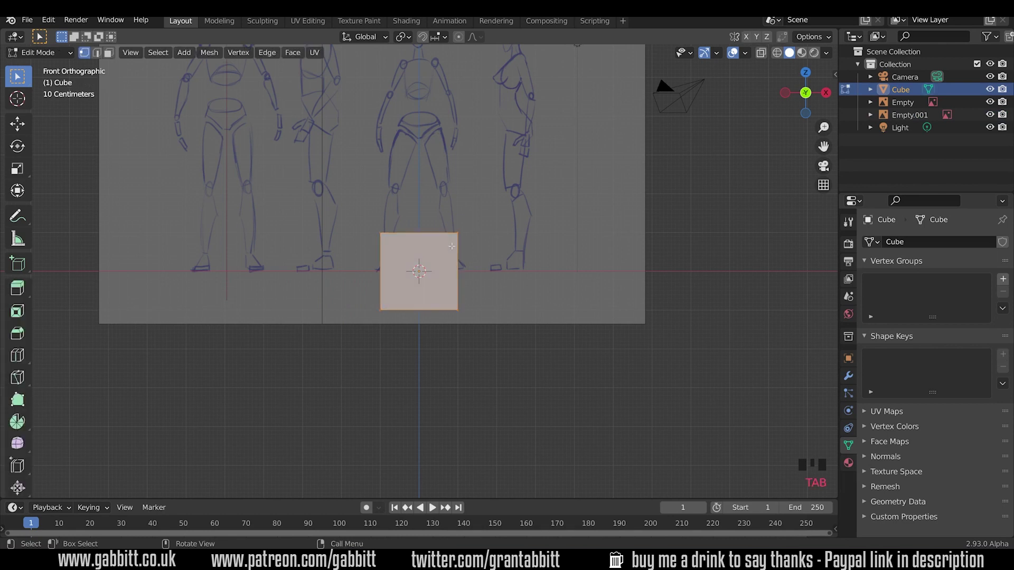
key("1")
key("m")
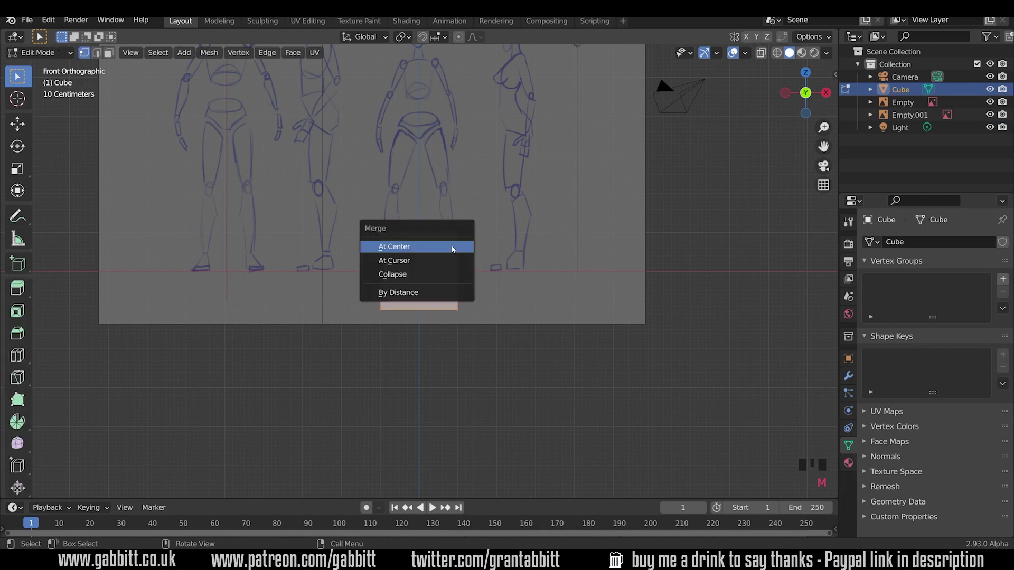
left_click(453, 248)
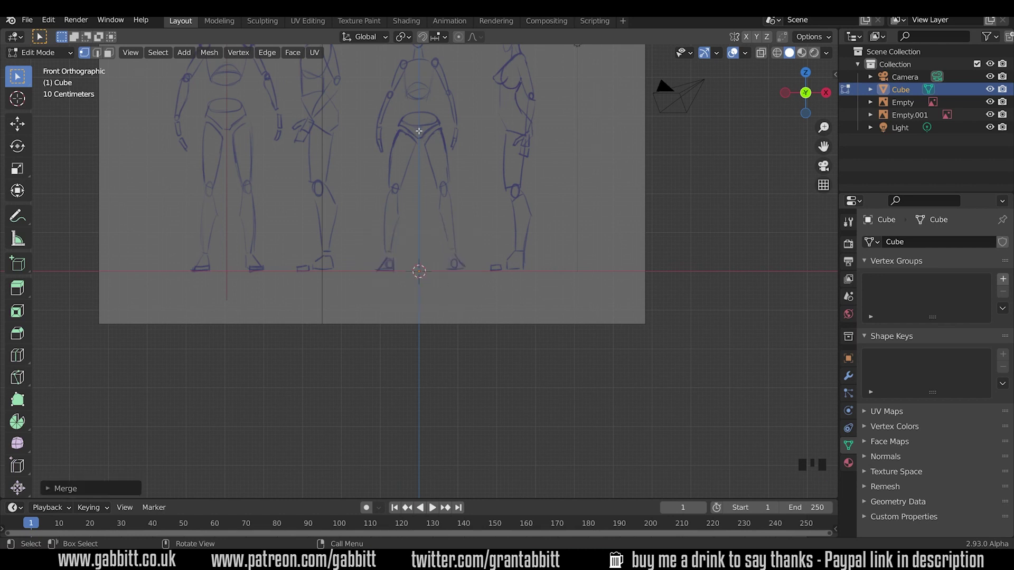
Move the single vertex up along the Z axis to the crotch of the female front-view figure
key("g")
key("z")
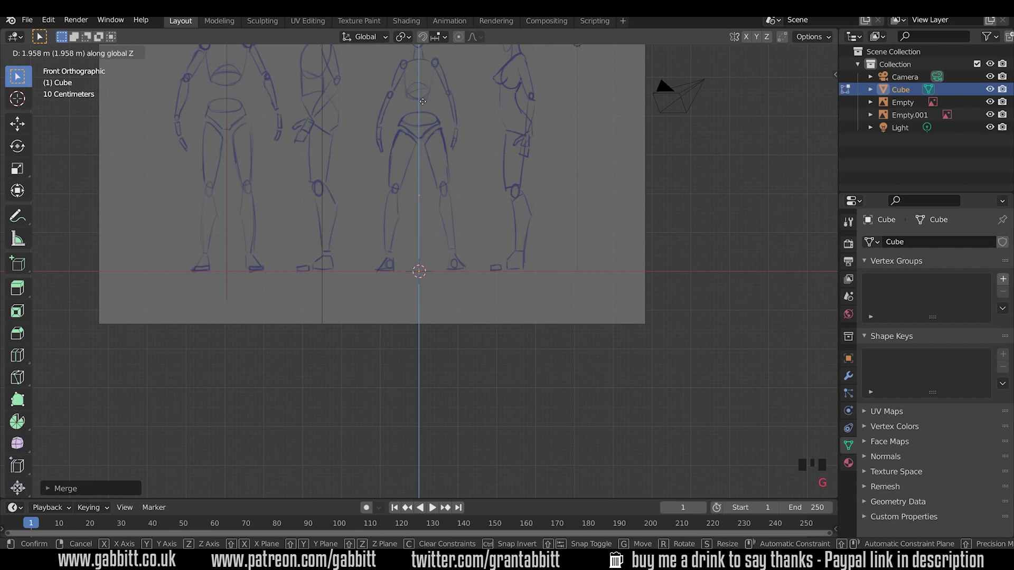
left_click(422, 46)
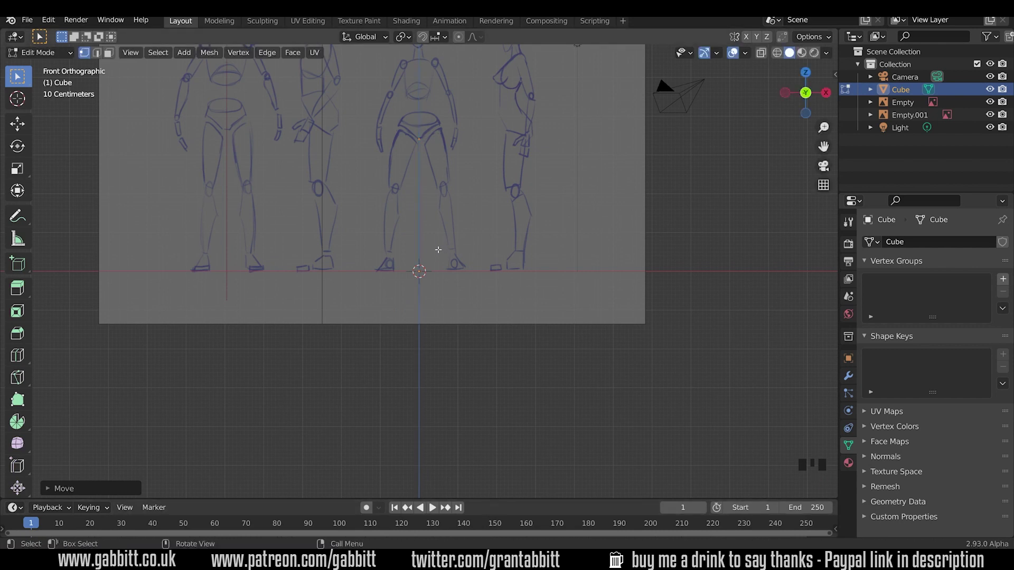
Extrude the vertex up along the Z axis twice, to the bottom of the rib cage and to the base of the neck
scroll(438, 250, "up", 2)
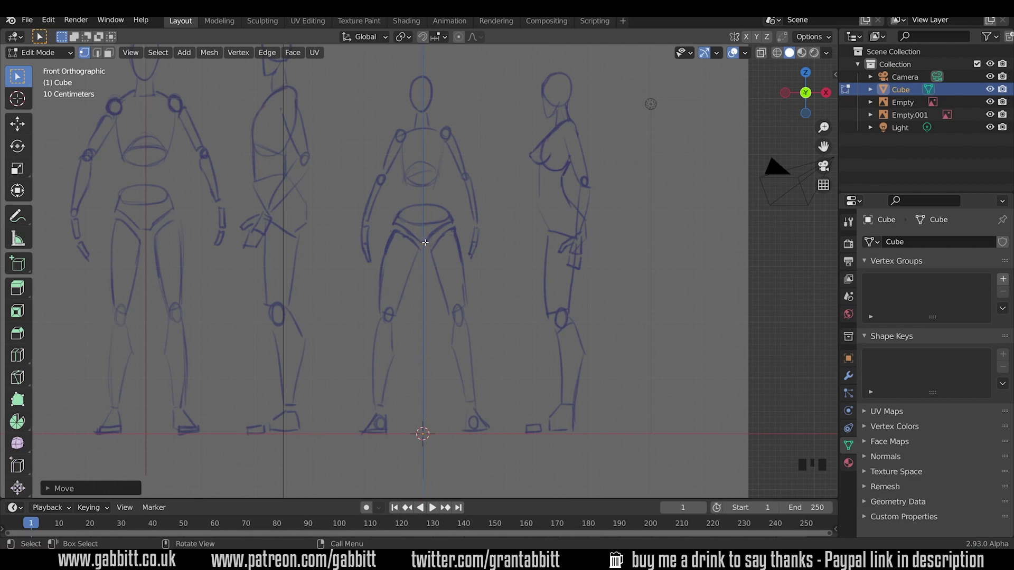
key("e")
key("z")
left_click(427, 189)
key("e")
key("z")
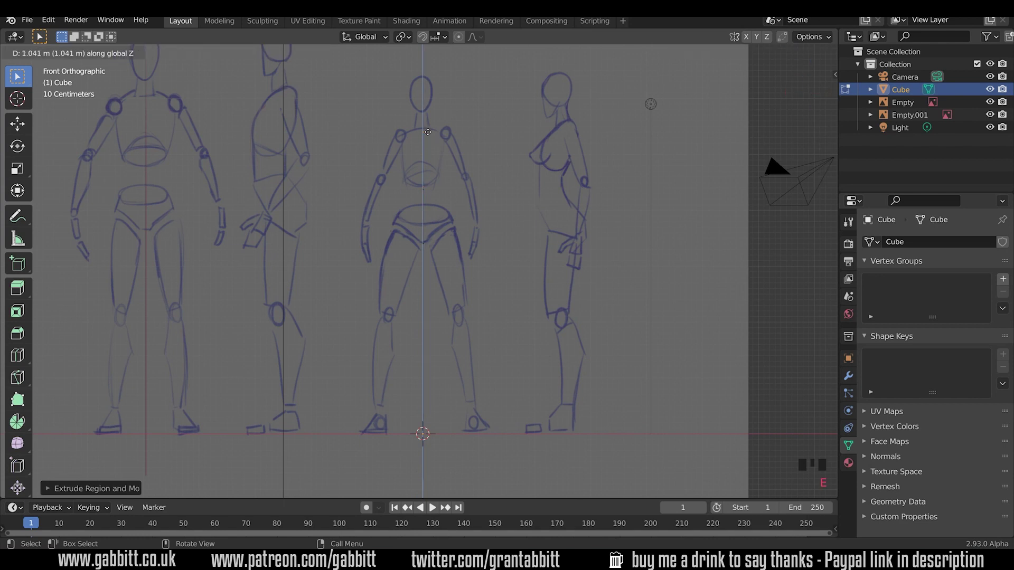
left_click(428, 131)
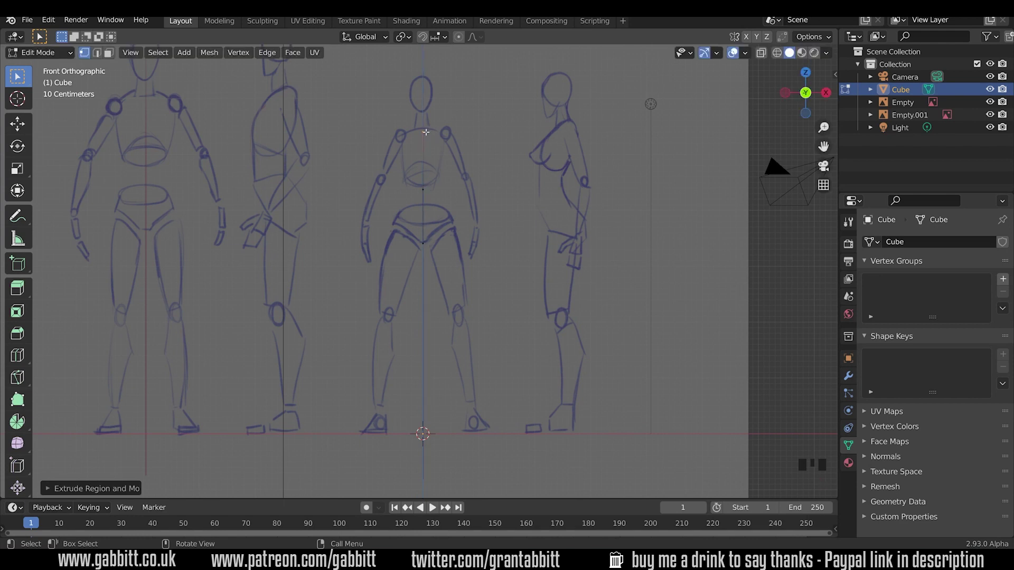
Extrude the top vertex along the Z axis twice more, to the base of the head and to the top of the head
key("e")
key("z")
left_click(425, 111)
key("e")
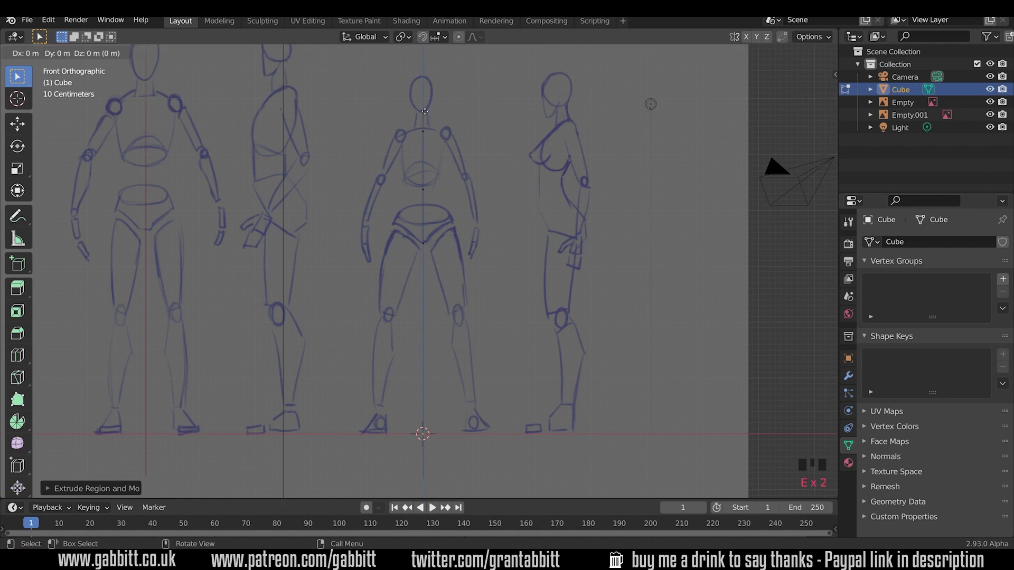
key("z")
left_click(423, 78)
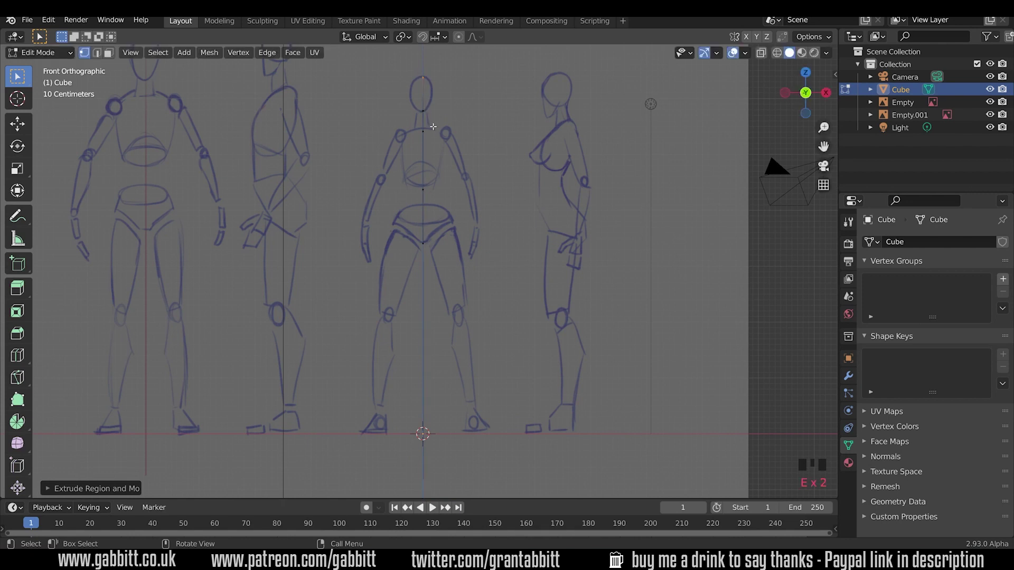
Move the lowest spine vertex up along the Z axis from the crotch into the pelvis
key("g")
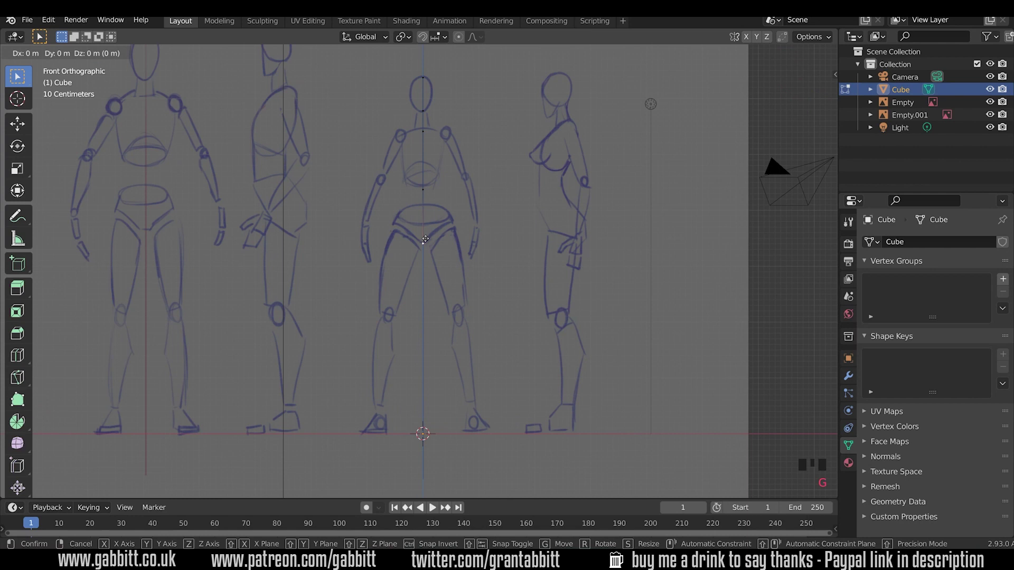
key("z")
left_click(426, 219)
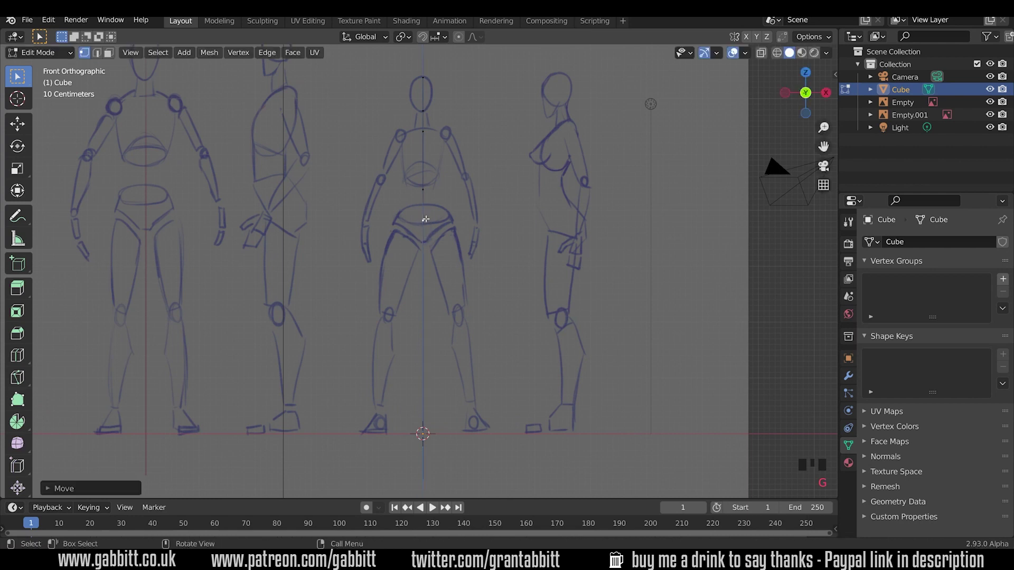
Extrude one leg from the pelvis vertex, placing vertices at the hip joint, knee and ankle of the front-view figure
key("e")
left_click(447, 241)
key("e")
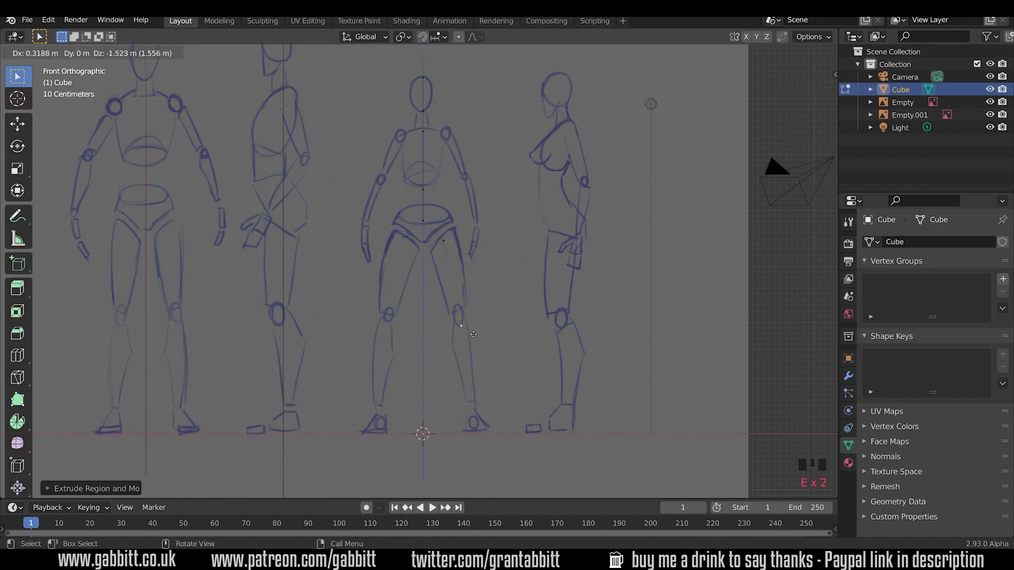
left_click(470, 326)
key("e")
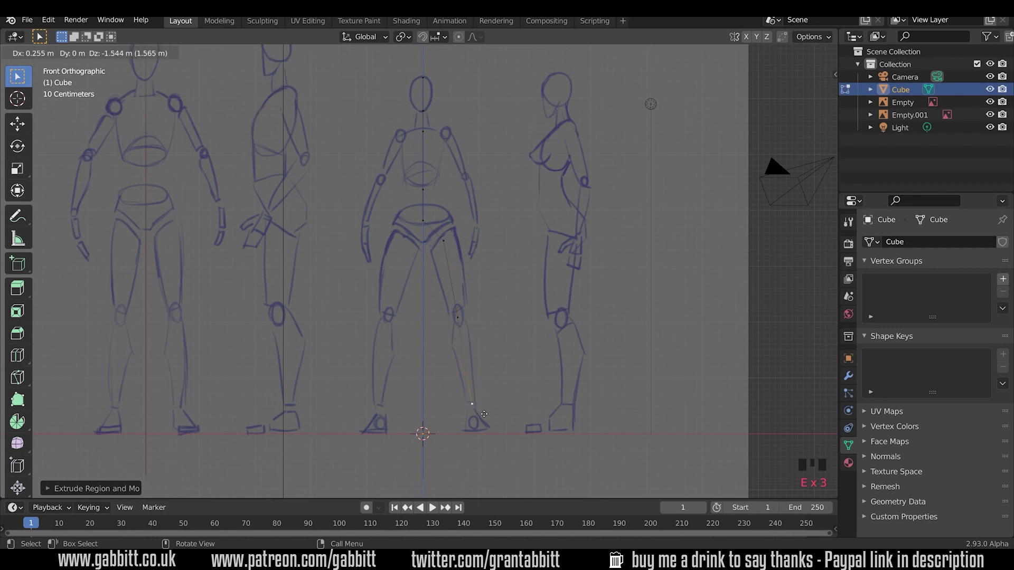
left_click(484, 431)
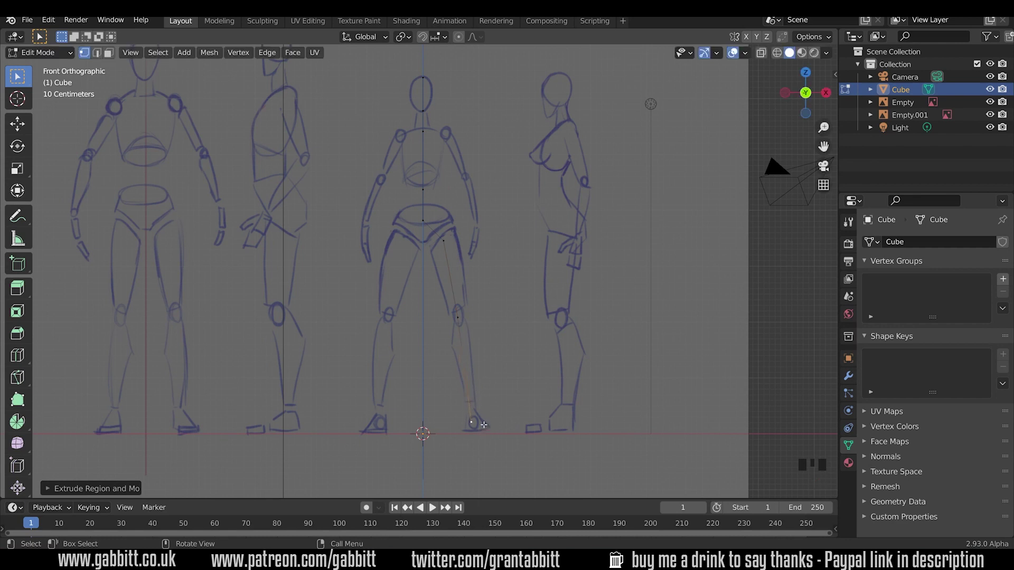
Duplicate the neck-base vertex to the shoulder joint and extrude the arm from it to the elbow and wrist
left_click(445, 131)
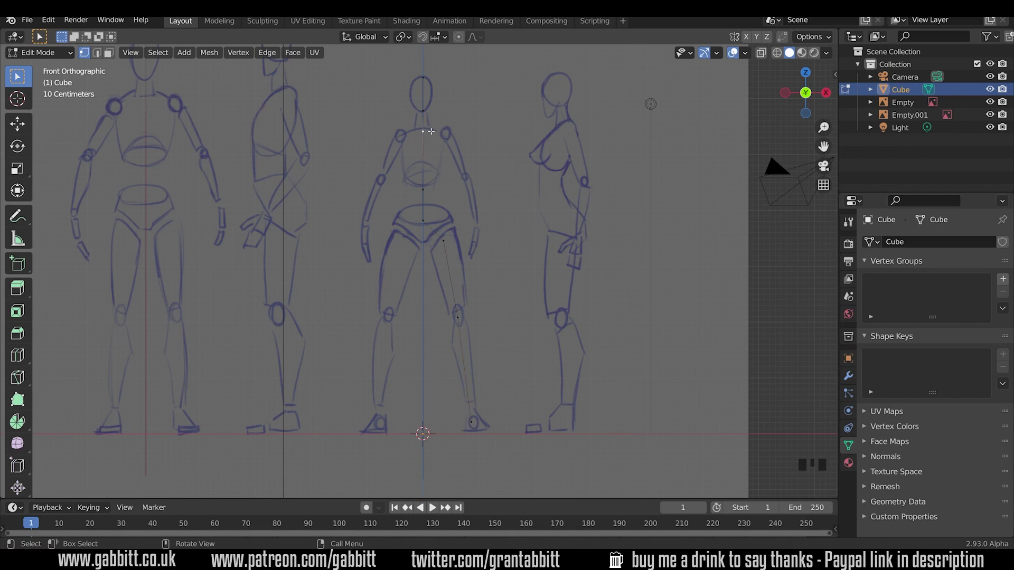
key("shift+d")
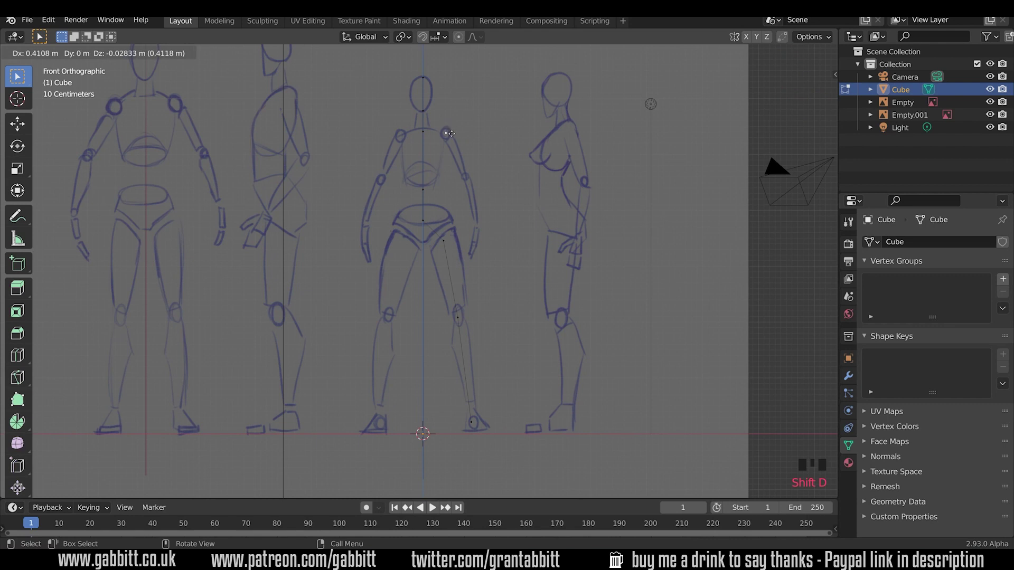
left_click(449, 129)
key("e")
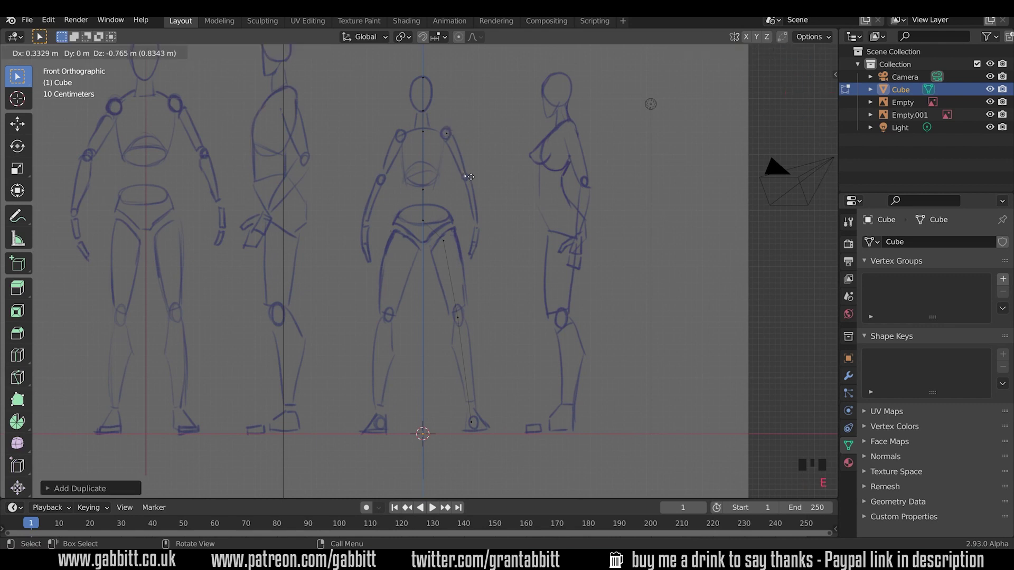
left_click(466, 178)
key("e")
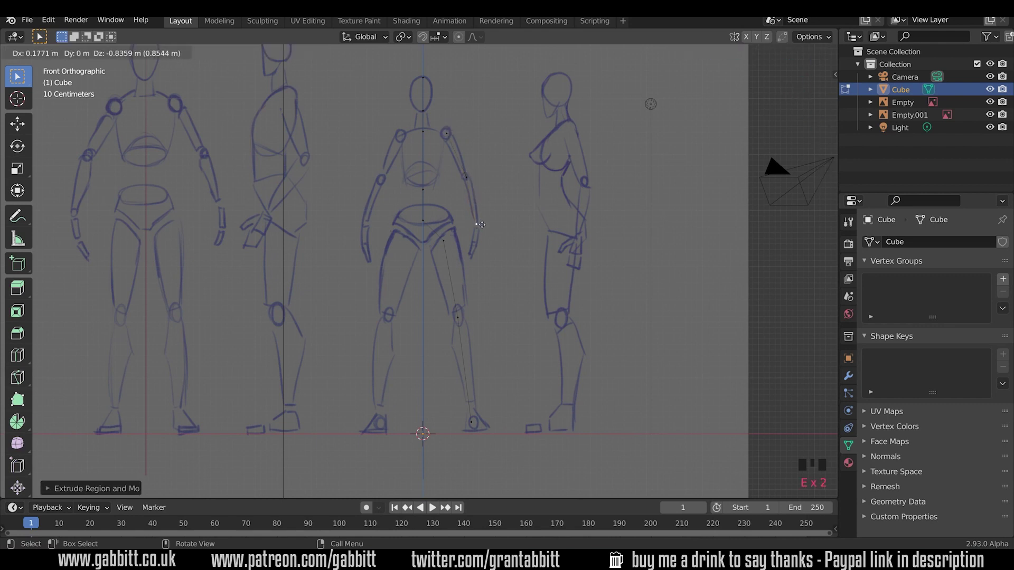
left_click(482, 225)
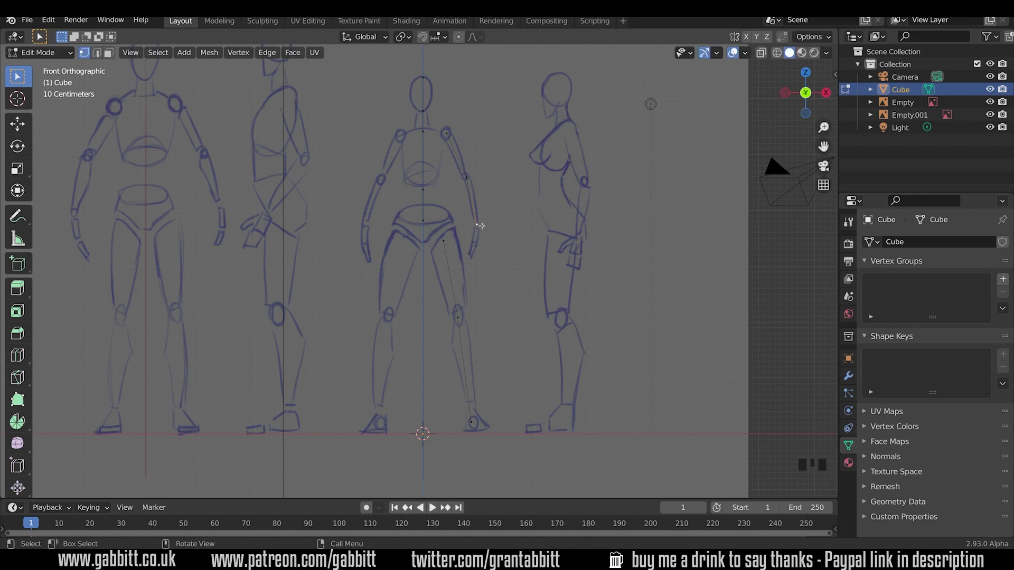
Duplicate the wrist vertex slightly outward as a loose point and extrude it down along the hand
key("shift+d")
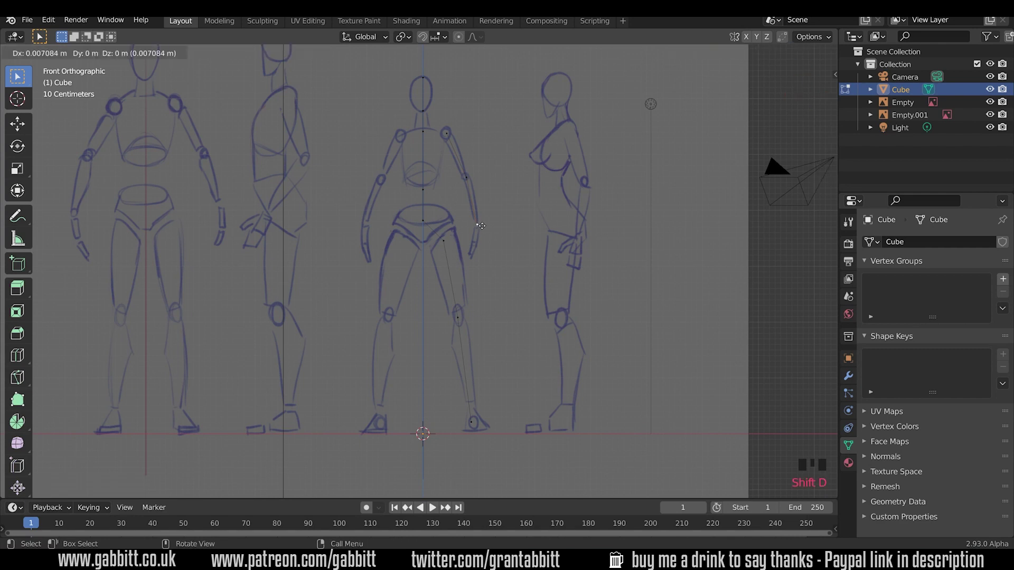
left_click(484, 226)
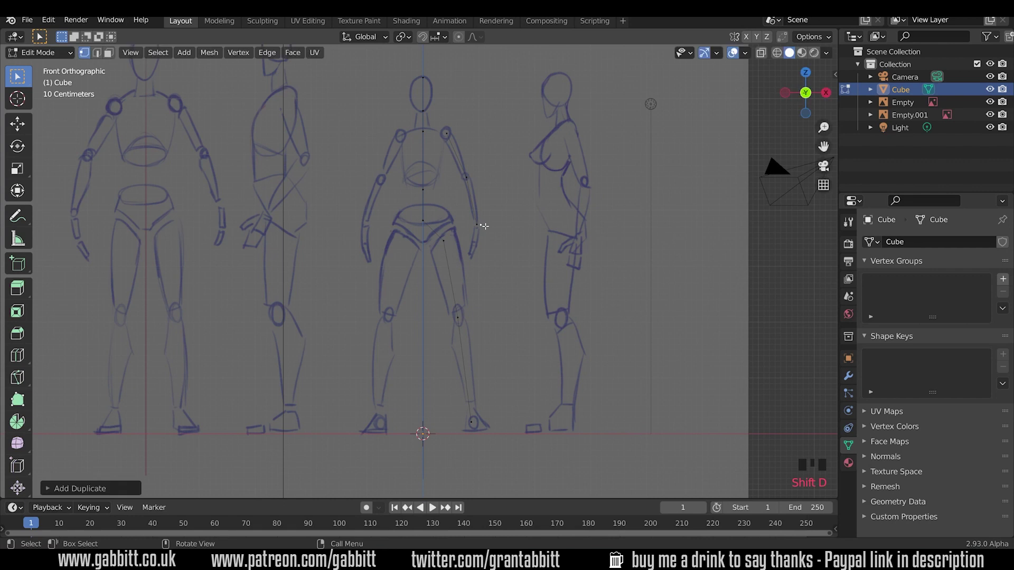
key("e")
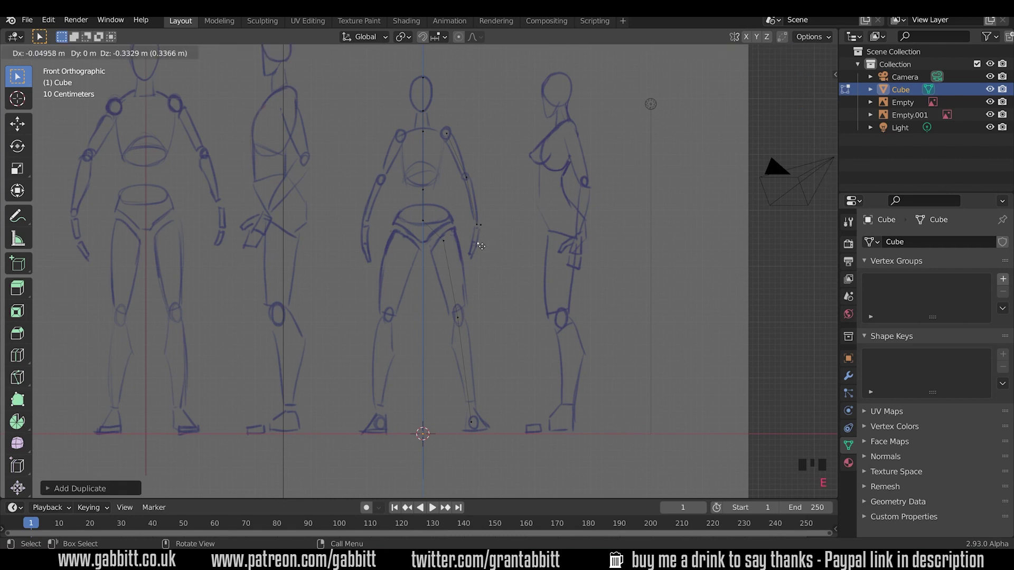
left_click(481, 246)
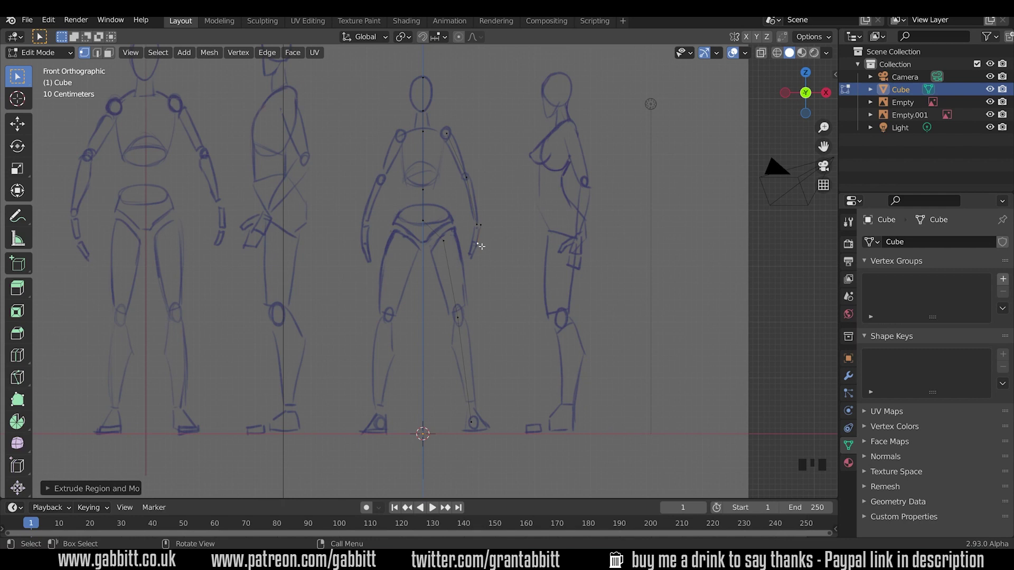
Separate the whole mesh by loose parts into body, arm and hand objects, and check them in Object Mode
left_click(511, 373)
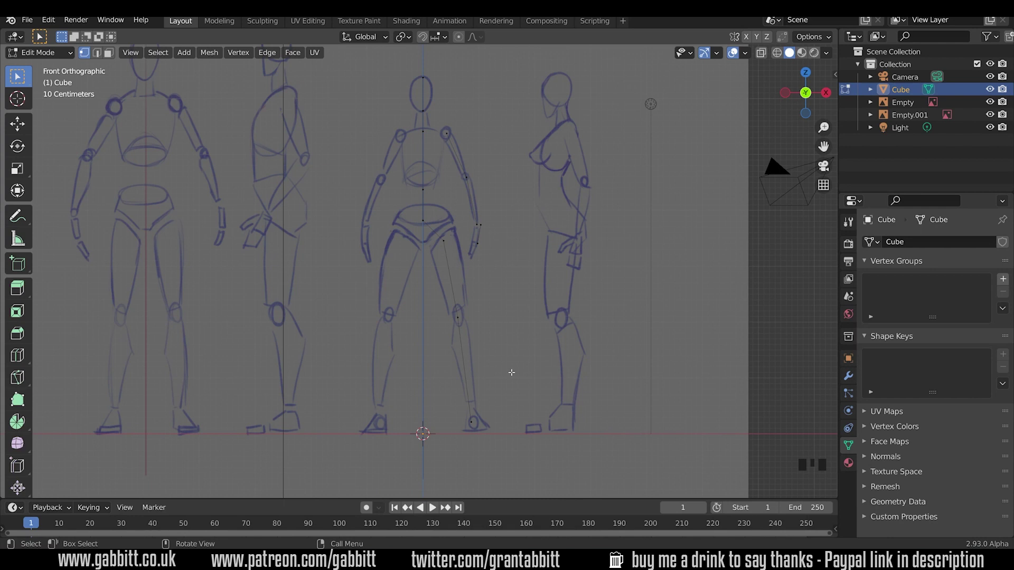
key("a")
key("p")
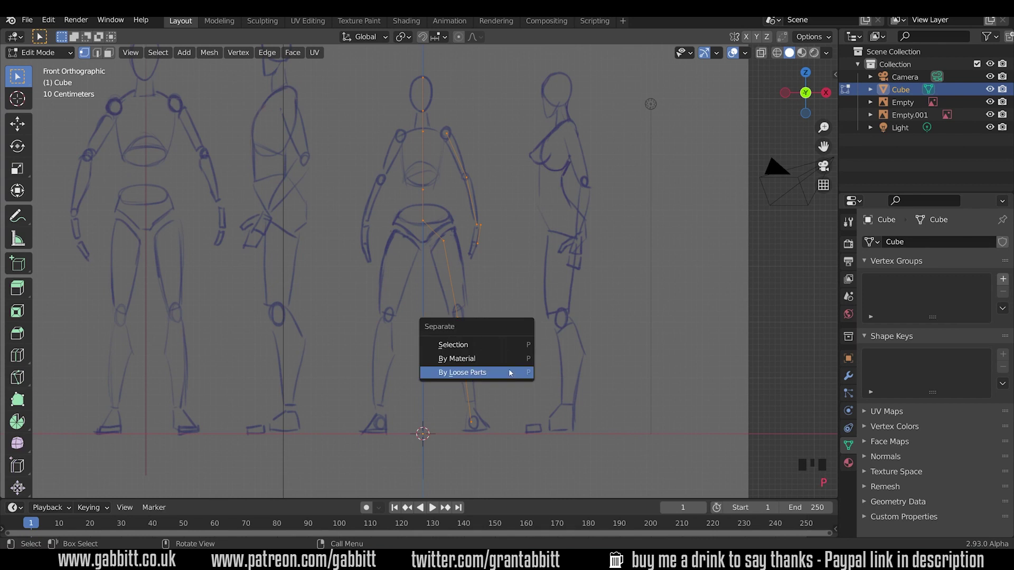
left_click(467, 372)
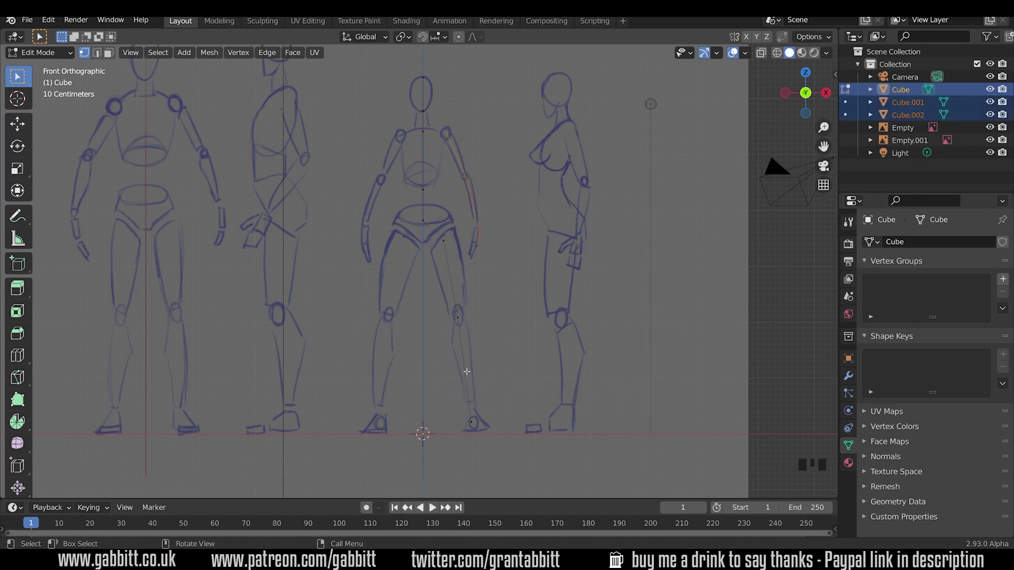
key("Tab")
left_click(471, 198)
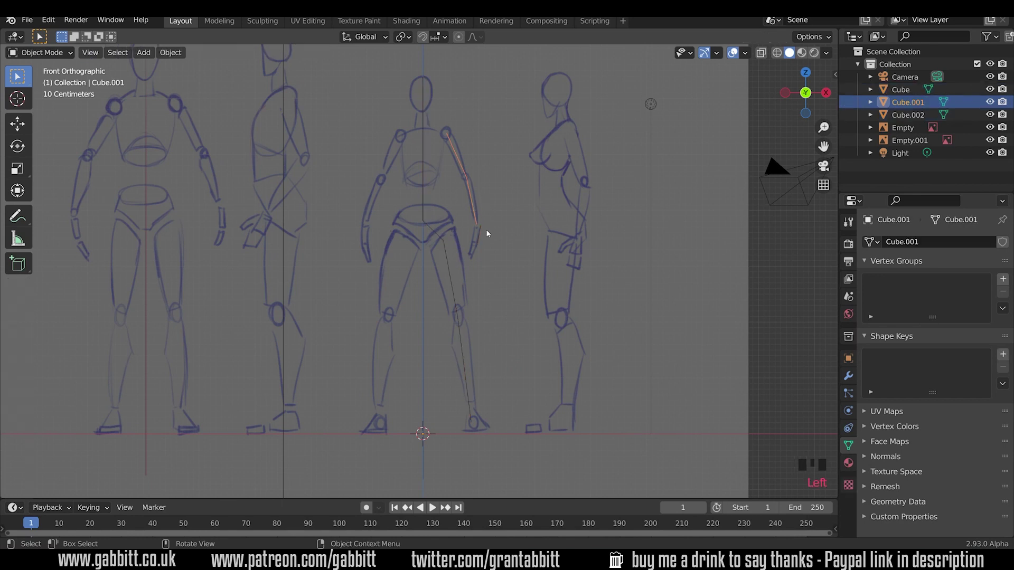
left_click(464, 243)
In the right side view, move the body's neck-base, rib-cage and pelvis vertices to follow the spine curve of the side reference
left_click(447, 248)
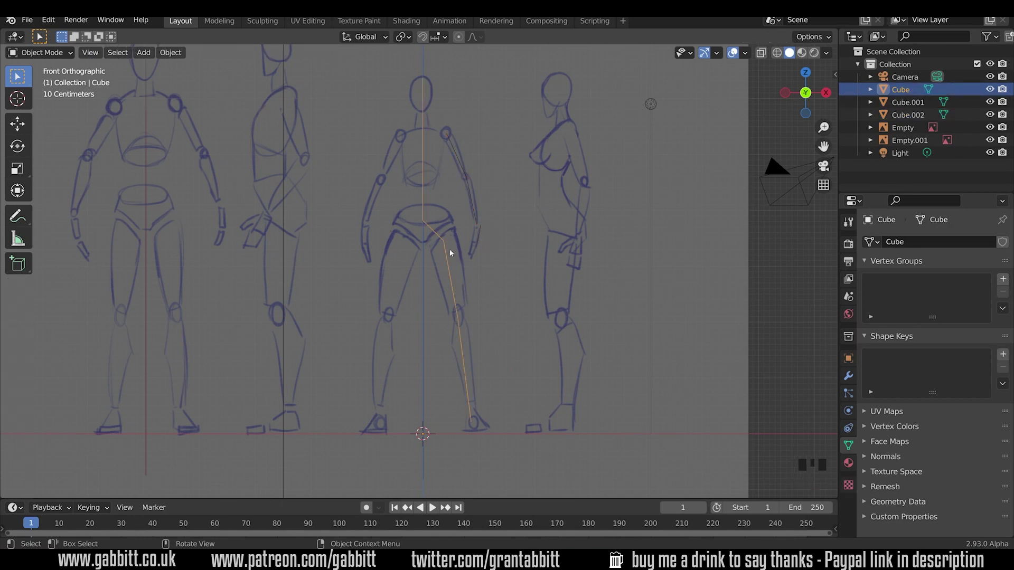
key("Tab")
key("KP_3")
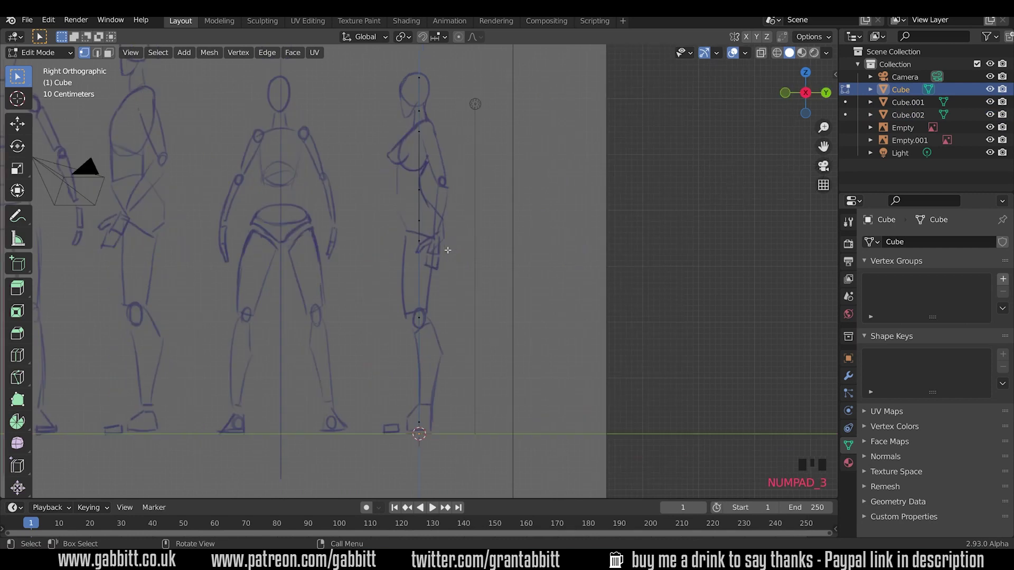
left_click(428, 128)
key("g")
left_click(440, 132)
left_click(420, 189)
key("g")
left_click(408, 191)
left_click(422, 227)
key("g")
left_click(431, 233)
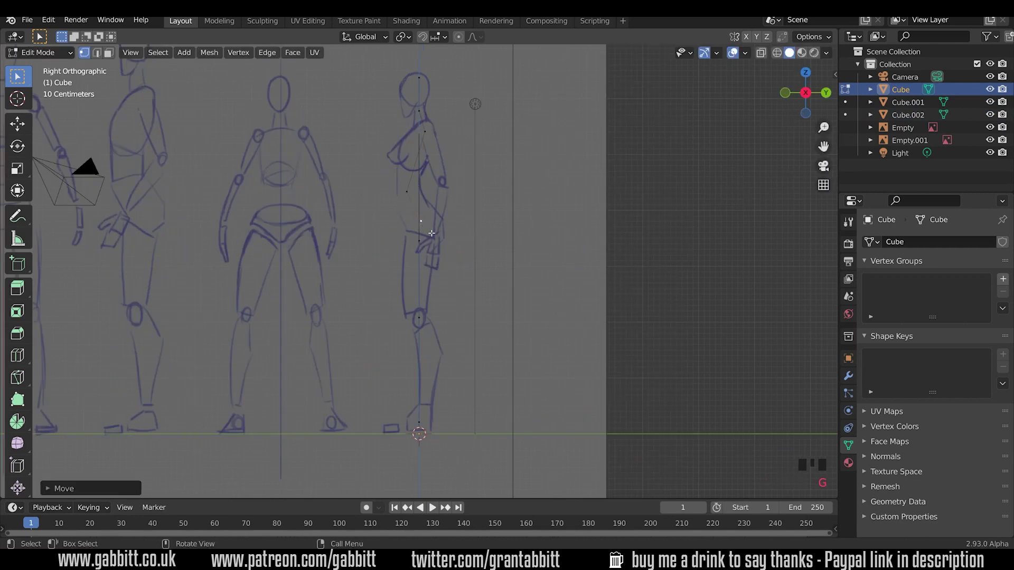
Move the arm object's elbow and shoulder vertices back onto the joints of the side-view figure
key("Tab")
left_click(424, 176)
key("Tab")
left_click(424, 180)
key("g")
left_click(447, 180)
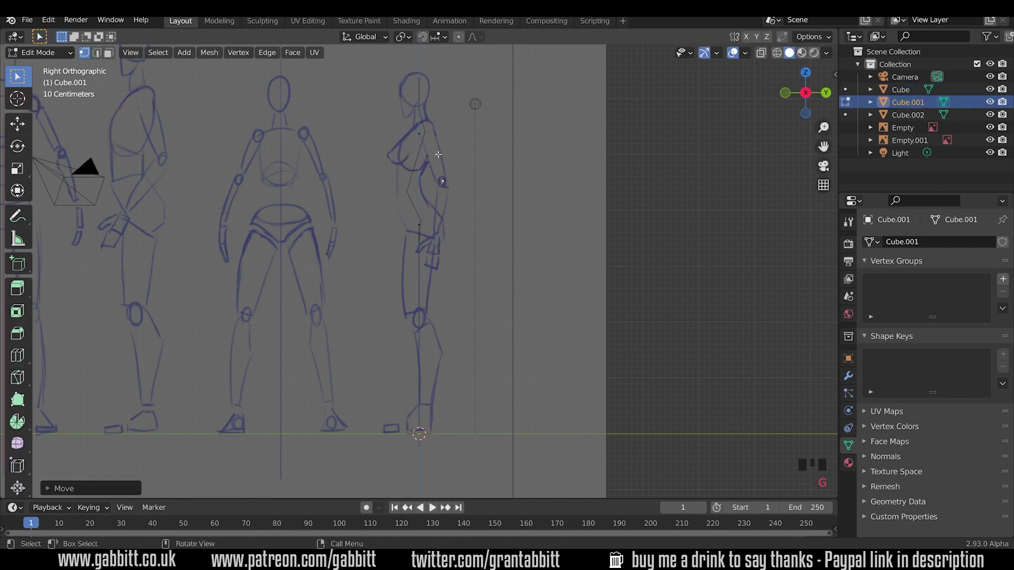
left_click(420, 133)
key("g")
left_click(429, 132)
Move the hand object onto the hand of the side-view figure
key("alt+q")
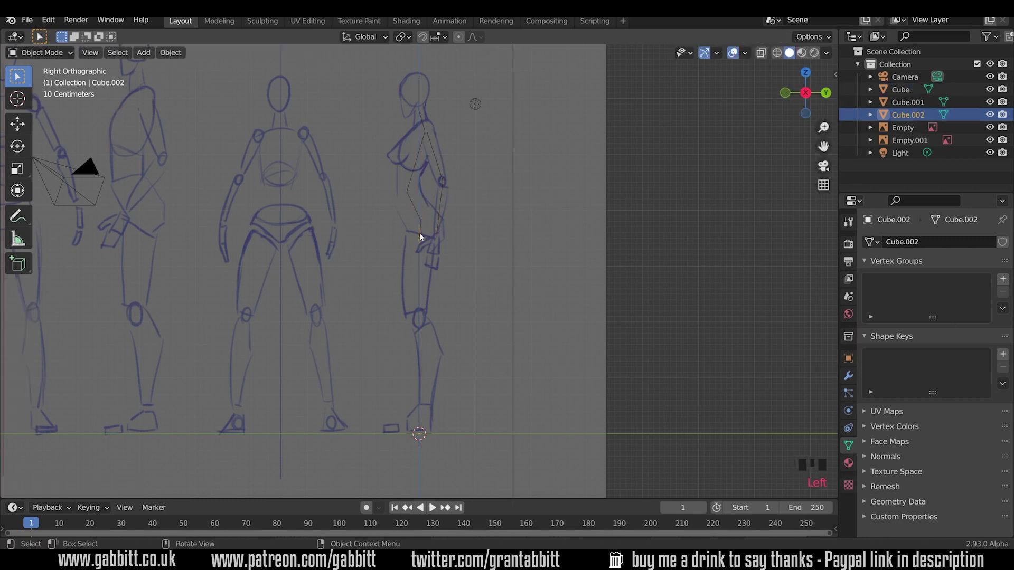
key("g")
left_click(434, 249)
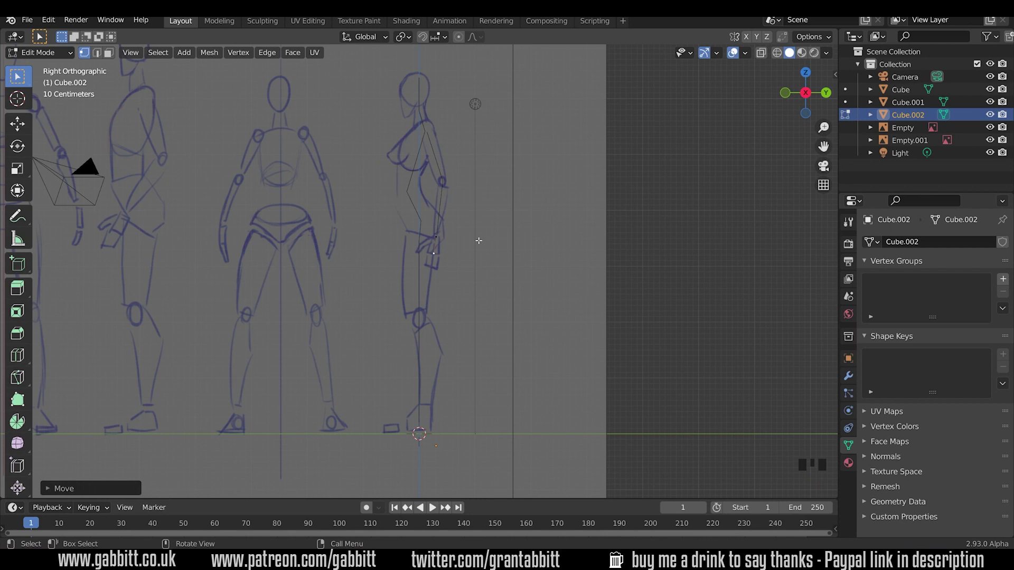
key("Tab")
Move the body object's ankle vertex back to the ankle of the side-view figure
left_click(420, 301)
left_click(421, 301)
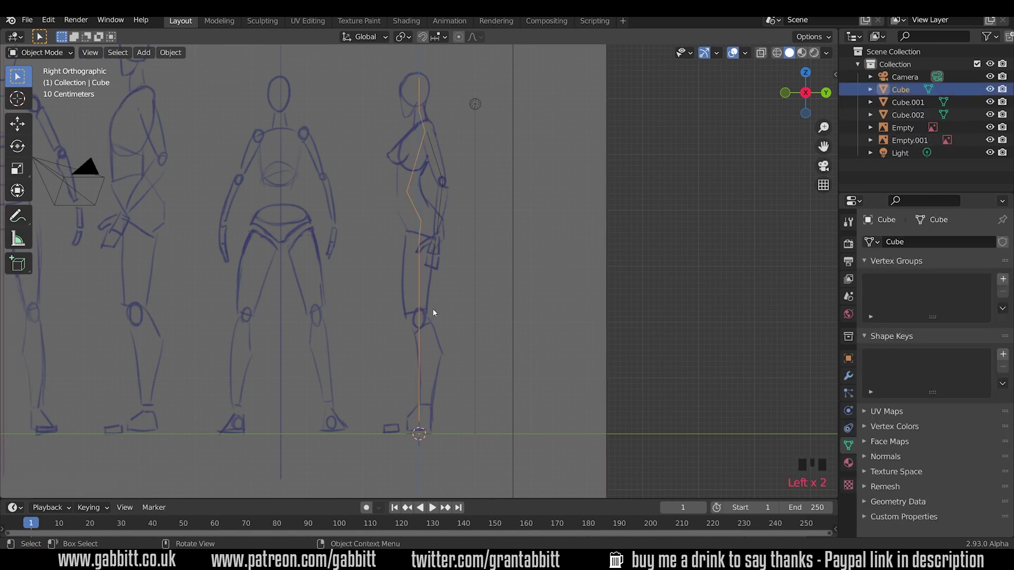
key("Tab")
left_click(421, 319)
left_click(421, 423)
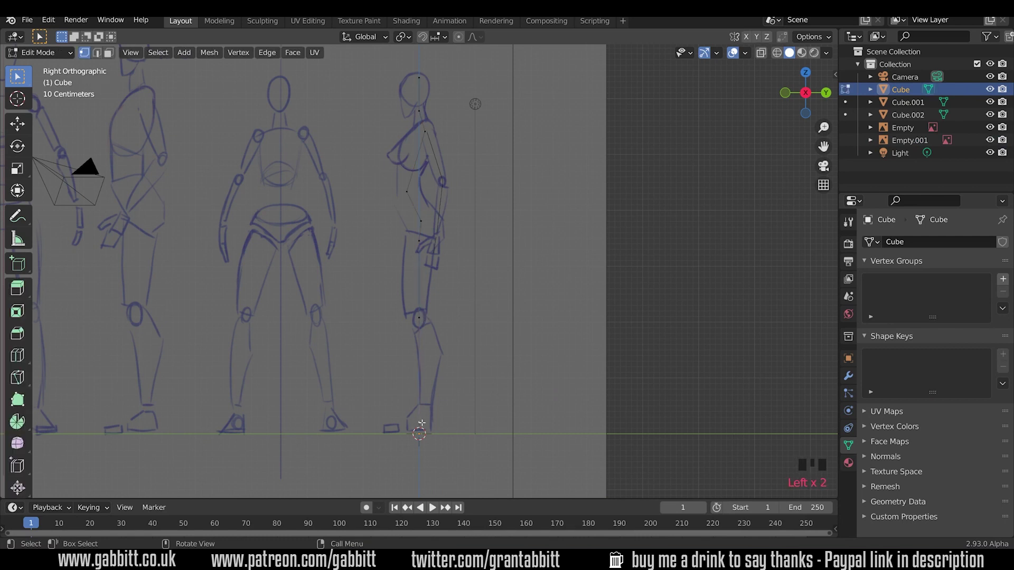
key("g")
left_click(429, 418)
Extrude the foot from the ankle vertex to the ball of the foot and on into the toes
key("e")
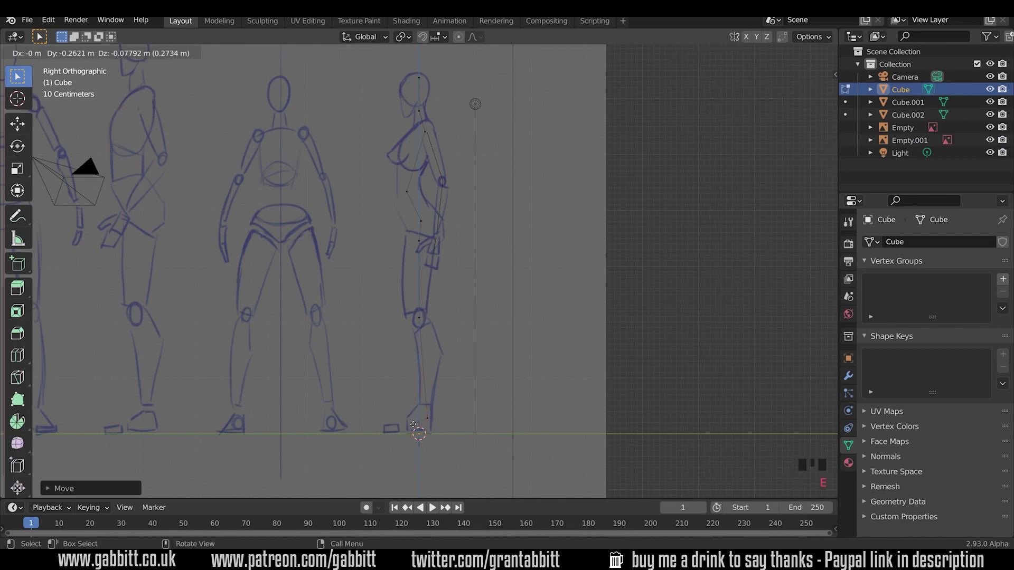
left_click(404, 430)
key("e")
left_click(387, 429)
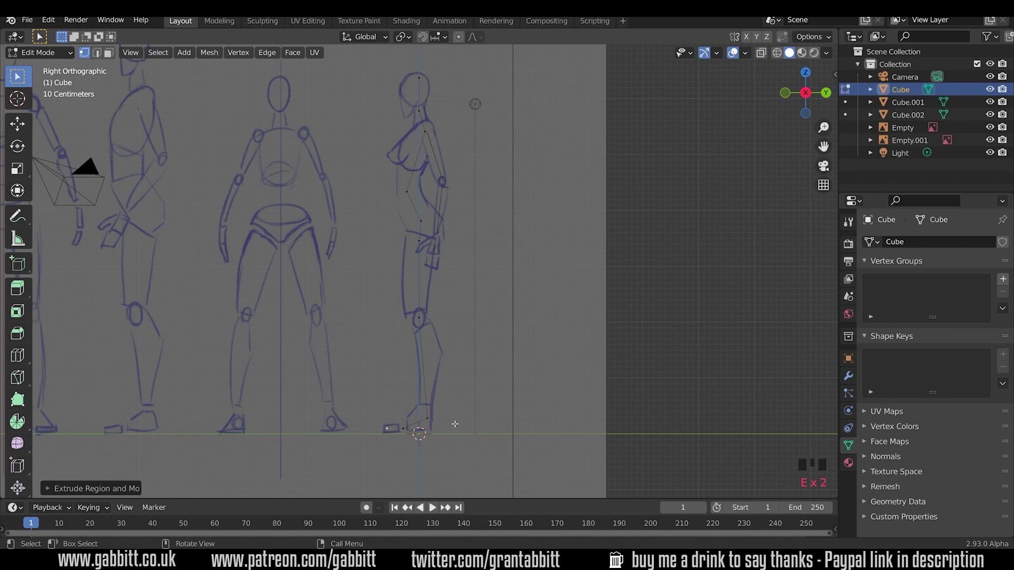
key("Tab")
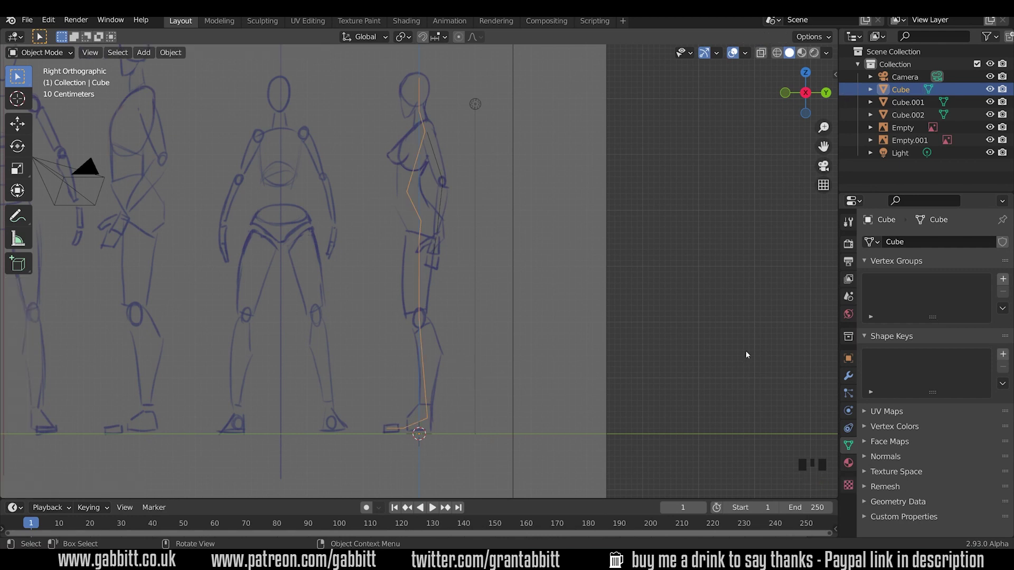
Add a Skin modifier to the body object
left_click(849, 377)
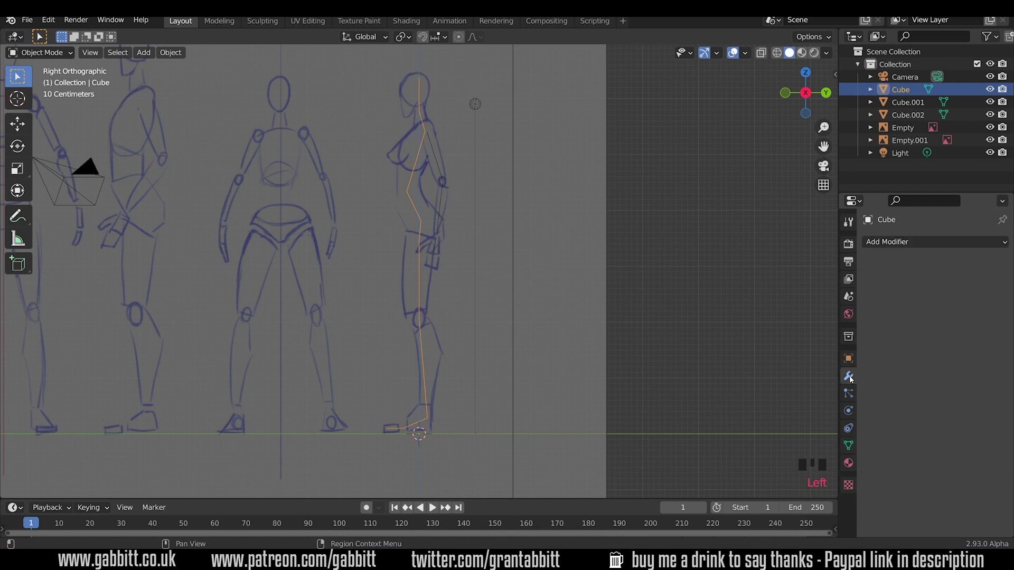
left_click(953, 244)
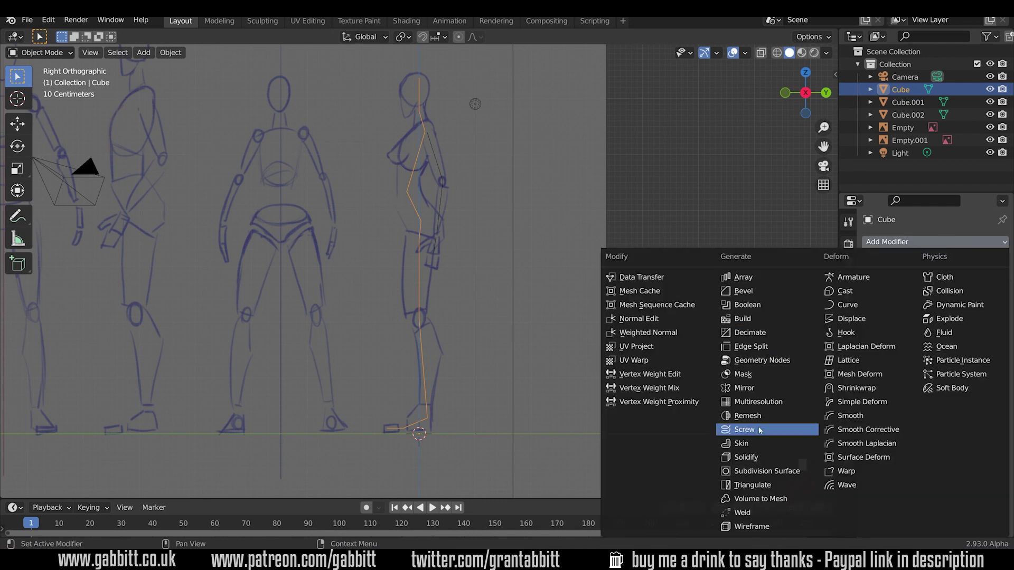
left_click(759, 445)
middle_click_drag(788, 409, 473, 345)
scroll(473, 345, "down", 2)
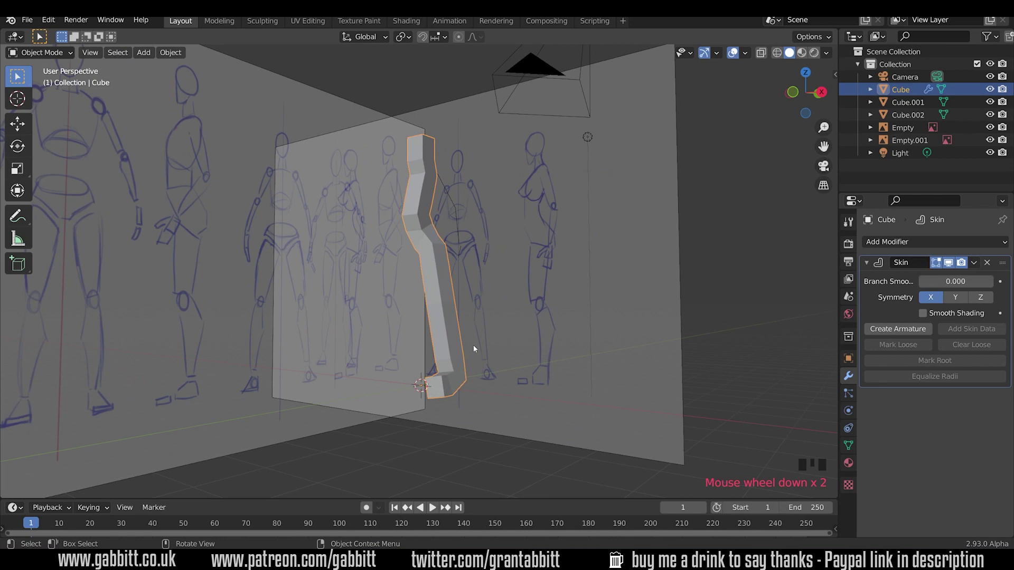
Add a Subdivision Surface modifier to the body object
left_click(881, 243)
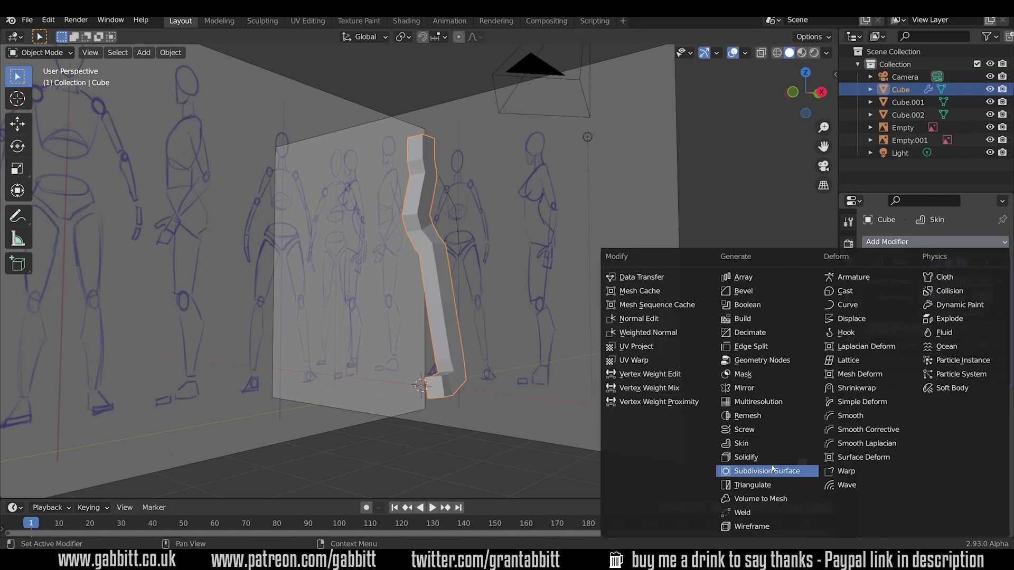
left_click(774, 471)
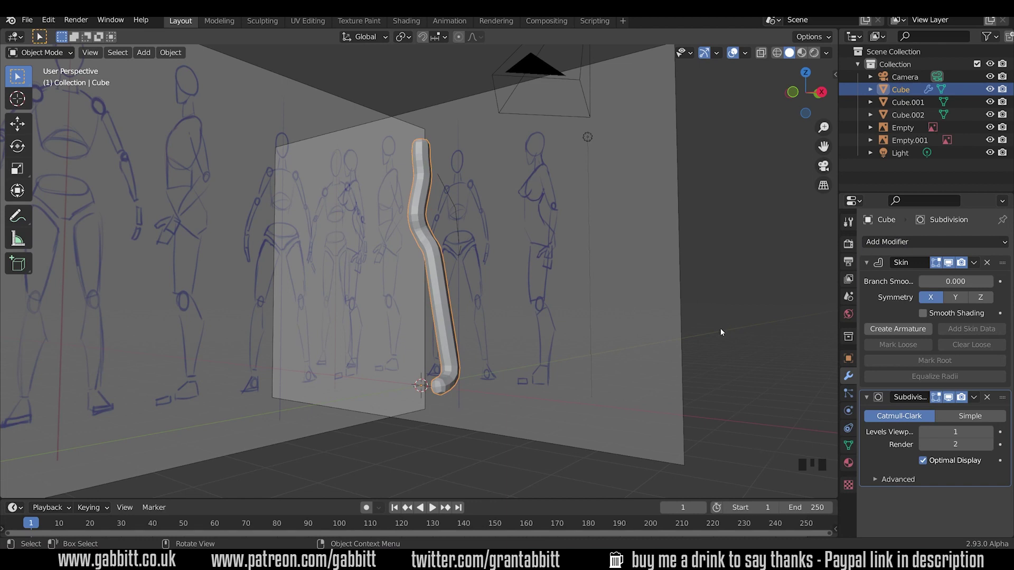
mouse_move(721, 331)
middle_mouse_down()
mouse_move(491, 305)
mouse_move(512, 312)
mouse_move(622, 192)
middle_mouse_up()
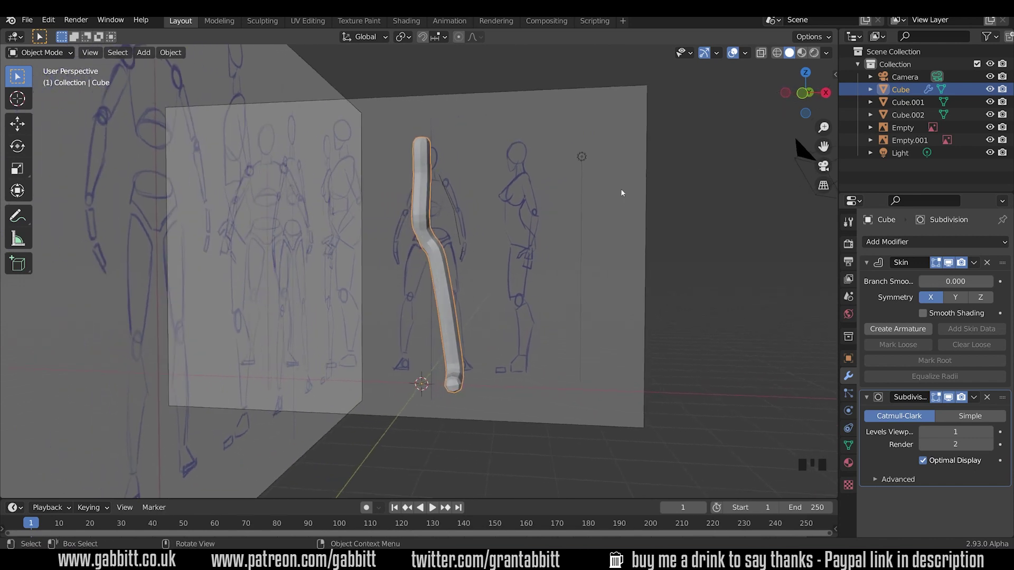
Add a Mirror modifier on the X axis to the body object and enable Bisect on X
left_click(908, 242)
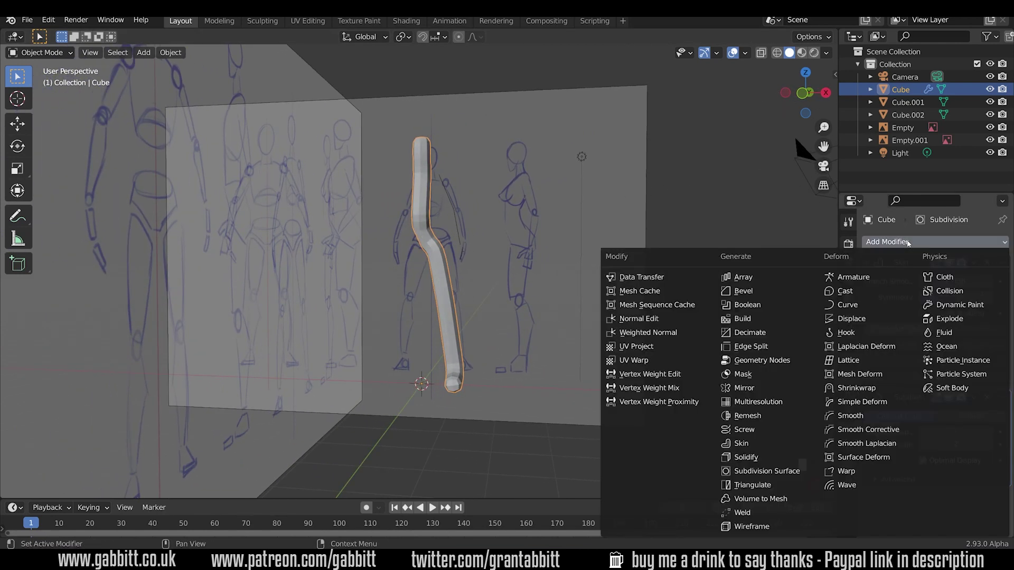
left_click(782, 387)
scroll(910, 329, "down", 5)
scroll(909, 329, "down", 2)
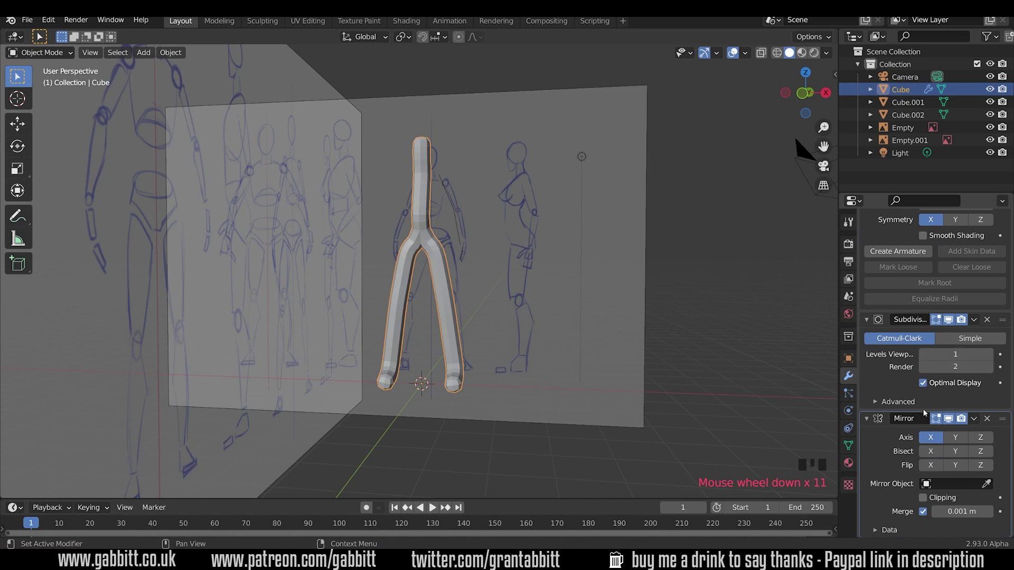
left_click(928, 454)
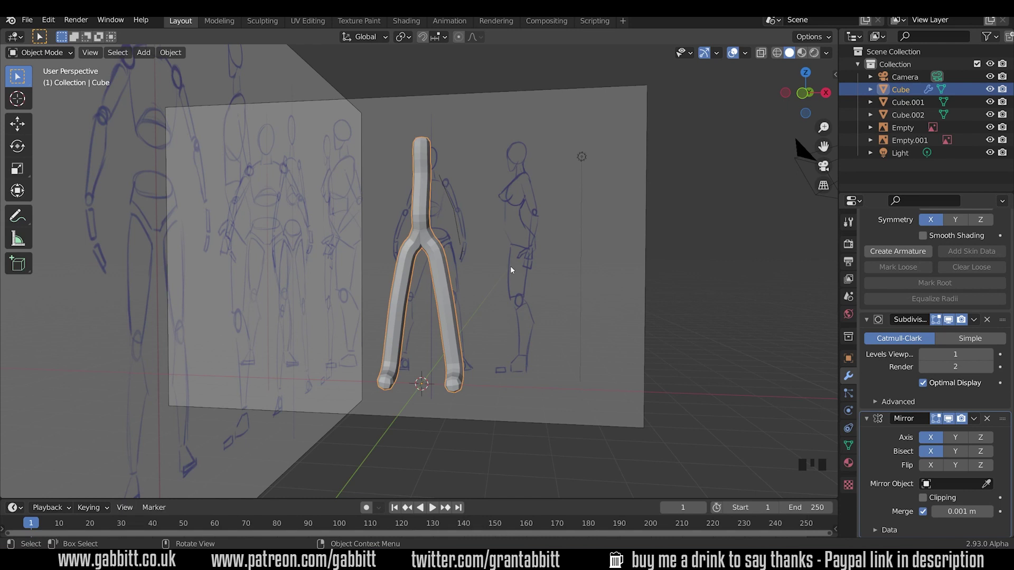
Copy the body object's modifiers onto the arm and hand objects
left_click(457, 221)
left_click(464, 253, "shift")
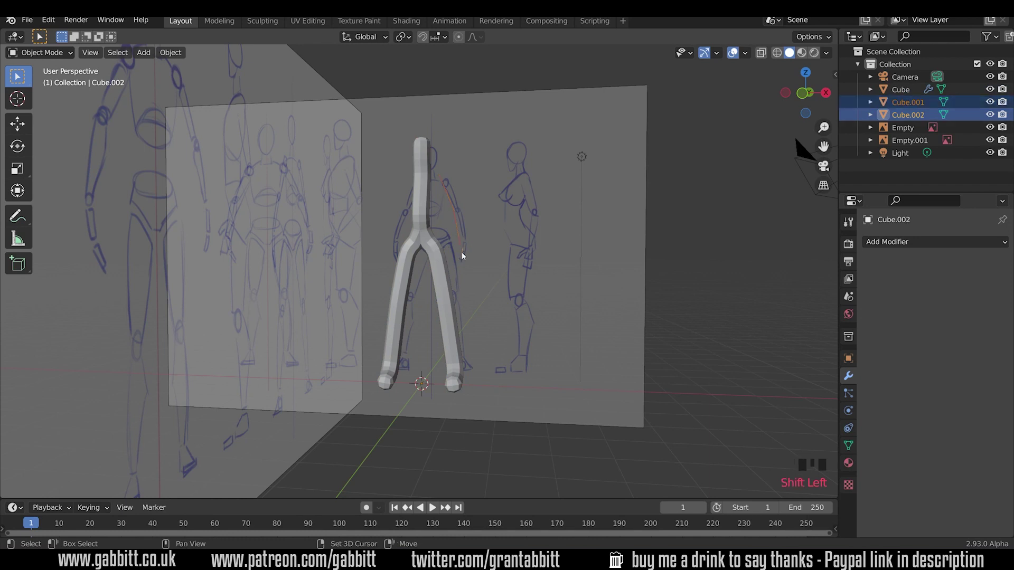
left_click(449, 277, "shift")
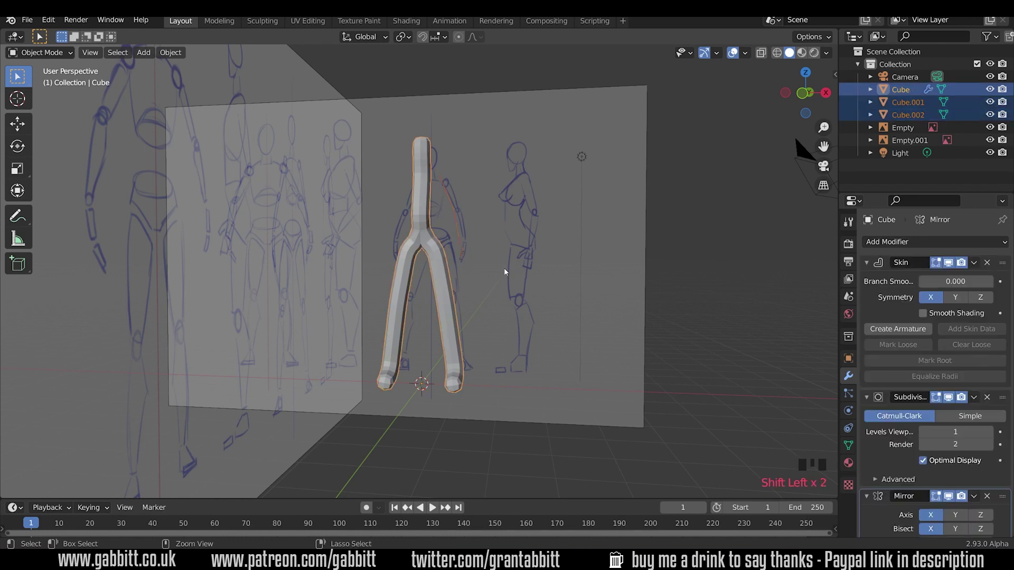
key("ctrl+l")
mouse_move(506, 271)
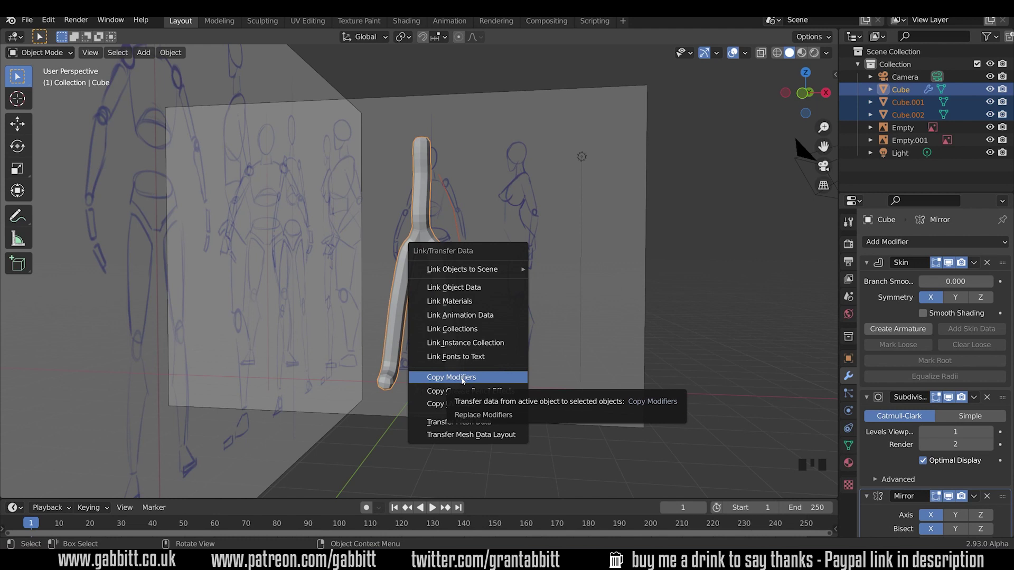
left_click(463, 378)
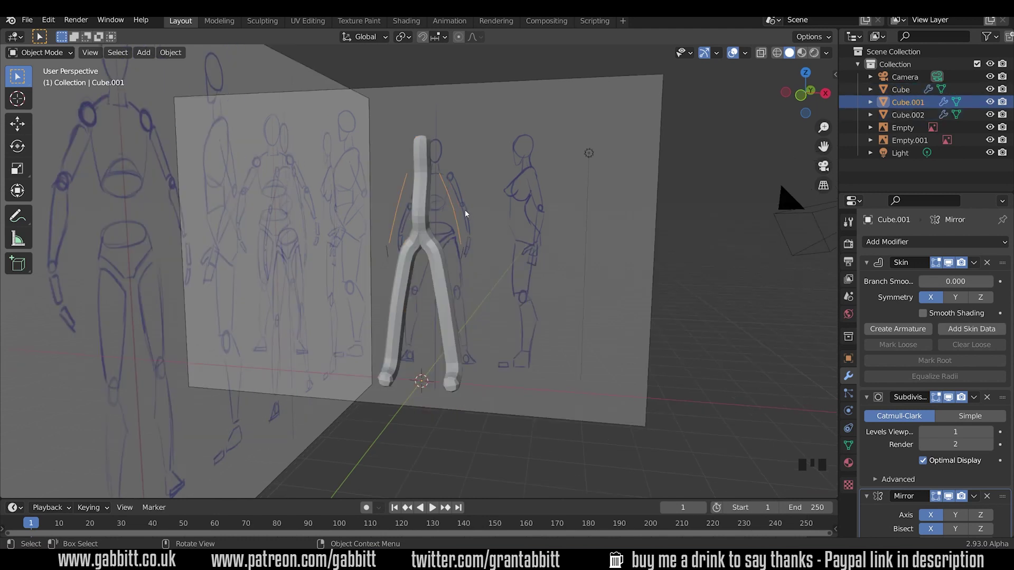
Mark the arm object's shoulder vertex as the skin root
key("Tab")
left_click(439, 173)
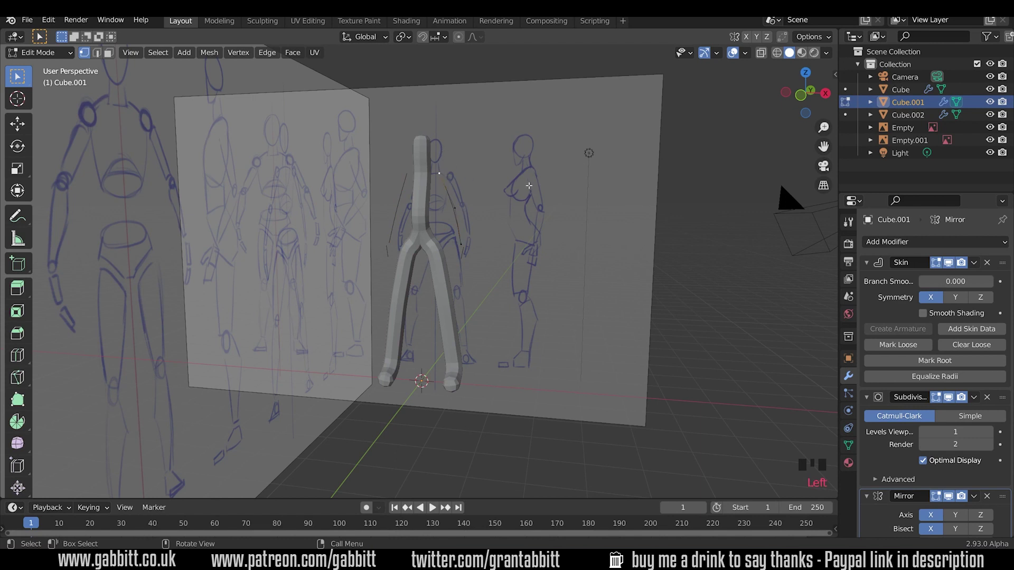
left_click(935, 364)
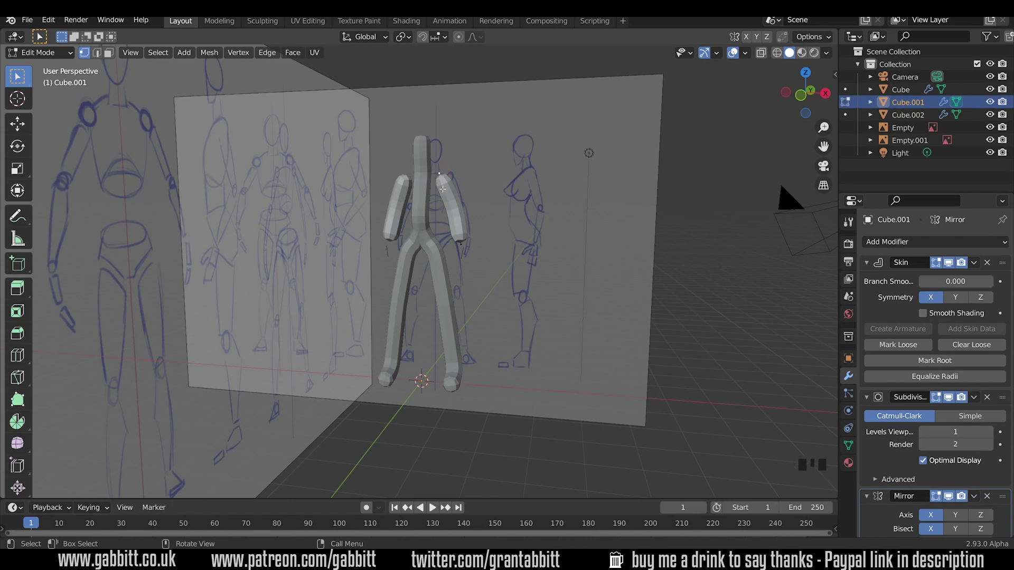
key("Tab")
Add skin data to the hand object's mesh
left_click(465, 250)
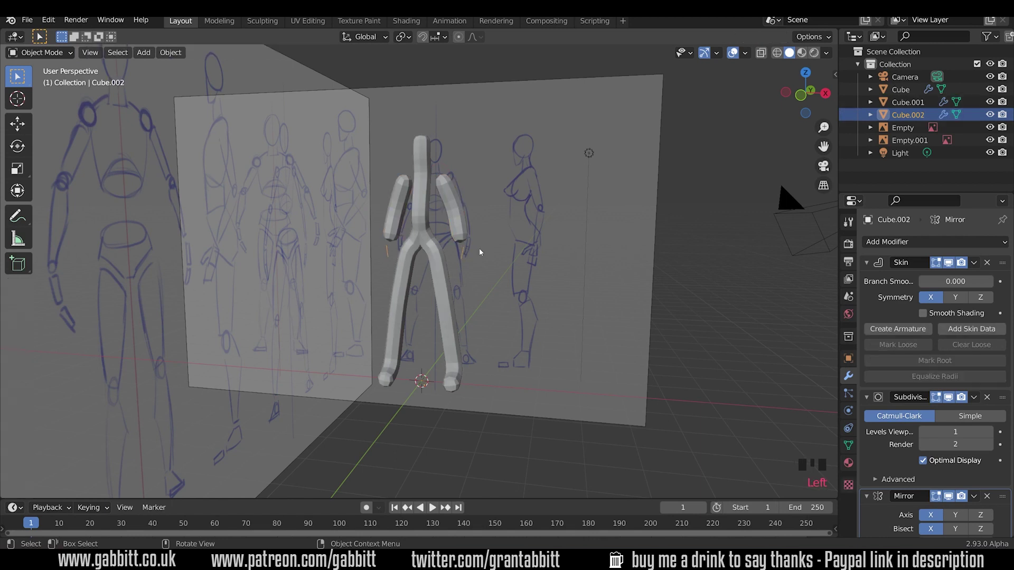
key("Tab")
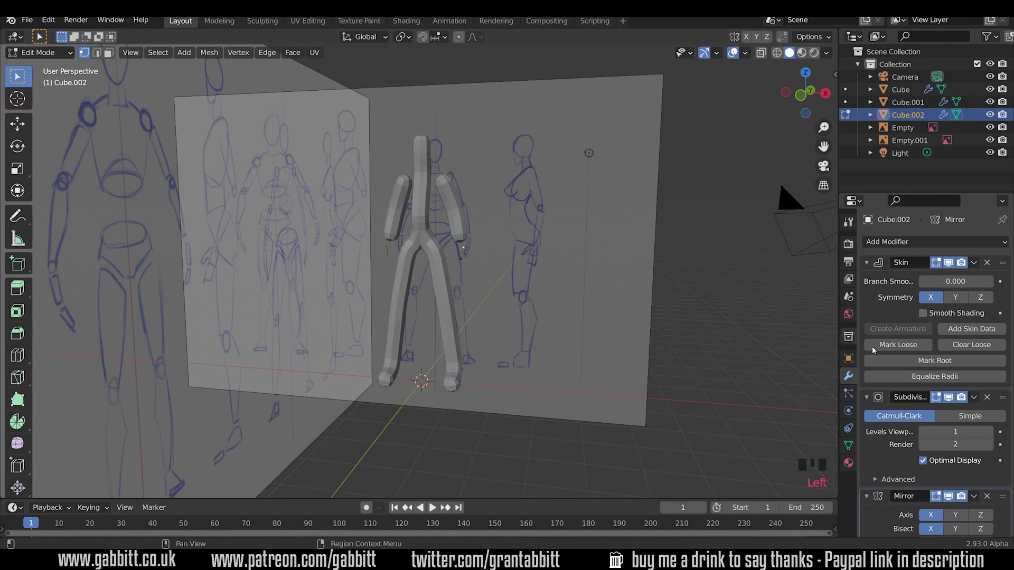
left_click(972, 328)
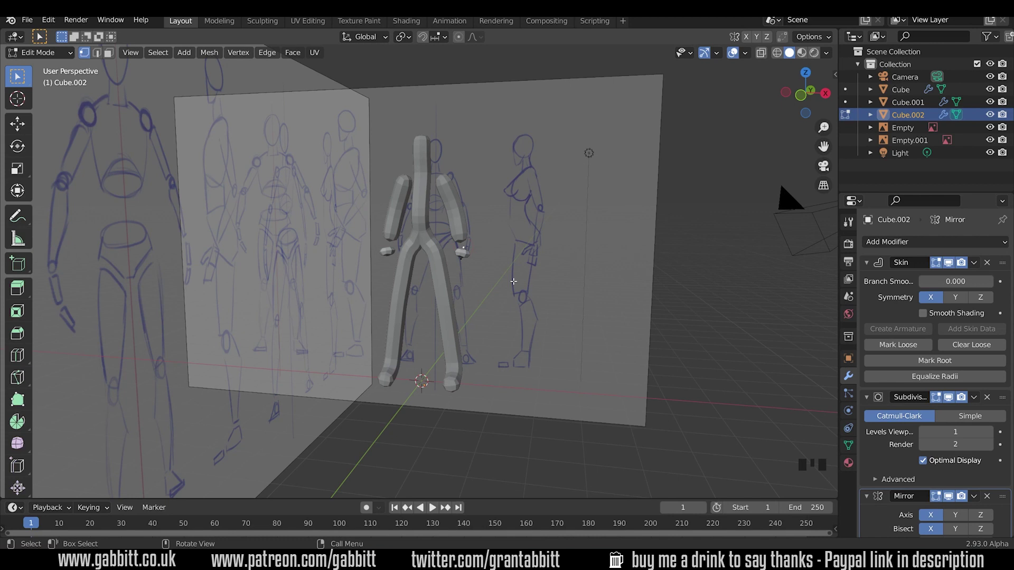
key("Tab")
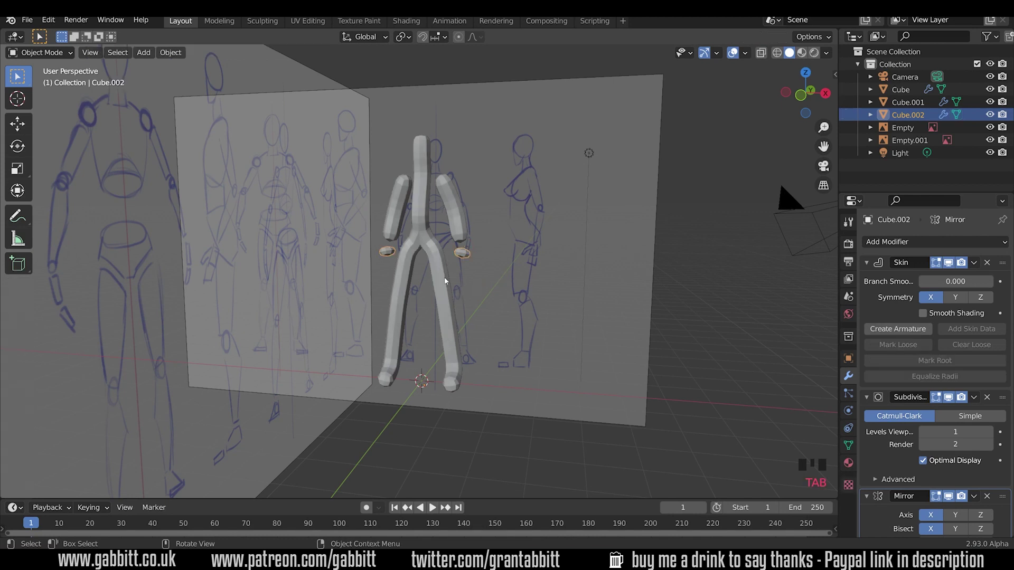
Edit the body with X-ray display on and resize the skin at the pelvis and waist vertices
left_click(444, 286)
key("Tab")
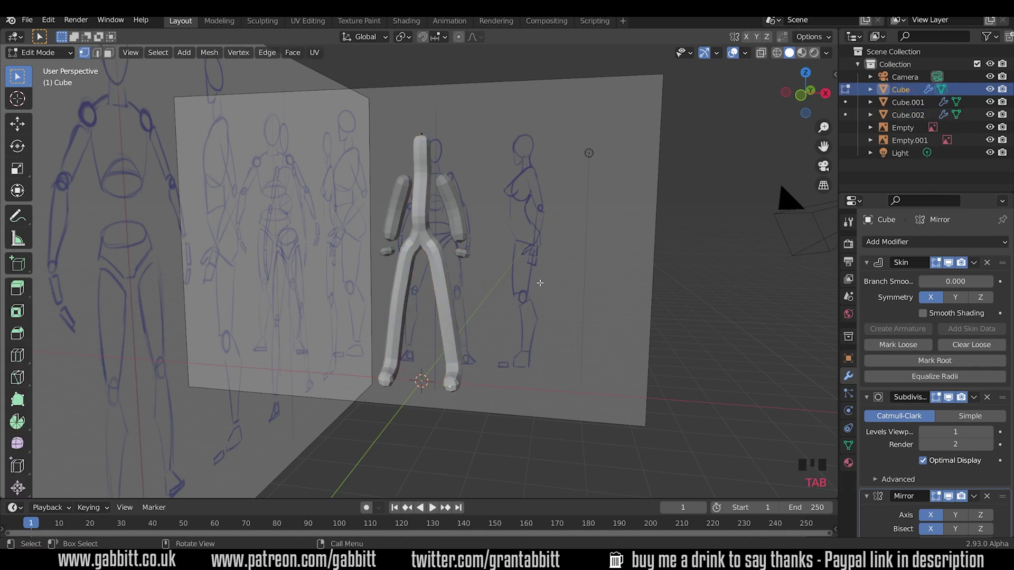
left_click(760, 53)
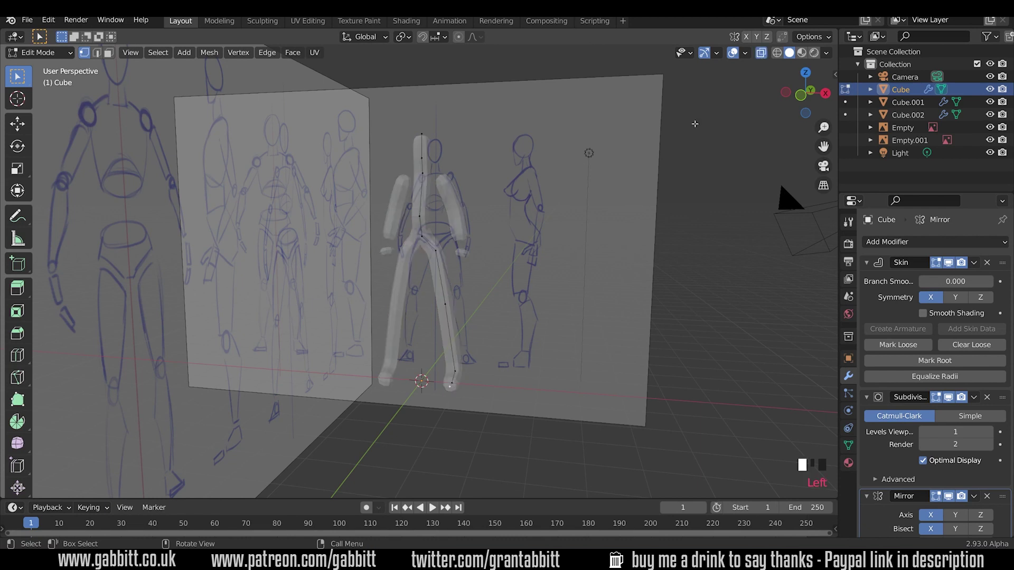
left_click(435, 230)
key("ctrl+a")
left_click(442, 228)
left_click(442, 215)
key("ctrl+a")
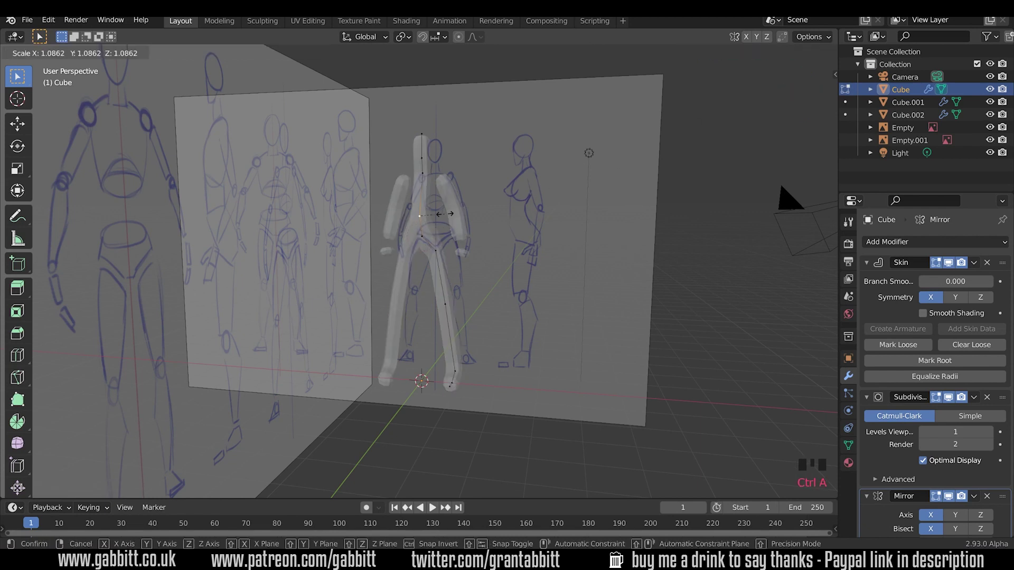
left_click(452, 212)
Resize the body's skin at the chest, neck and head-top vertices
left_click(427, 173)
key("ctrl+a")
left_click(435, 172)
left_click(427, 157)
key("ctrl+a")
left_click(433, 157)
left_click(427, 135)
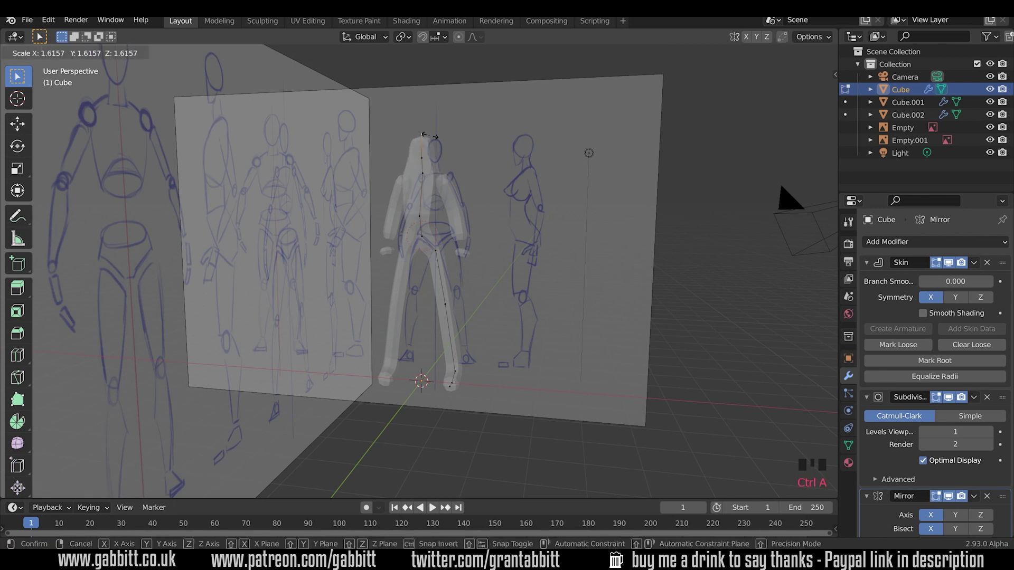
left_click(432, 136)
Resize the body's skin at the vertex where the thigh begins and finish editing the body
left_click(438, 254)
key("ctrl+a")
left_click(458, 252)
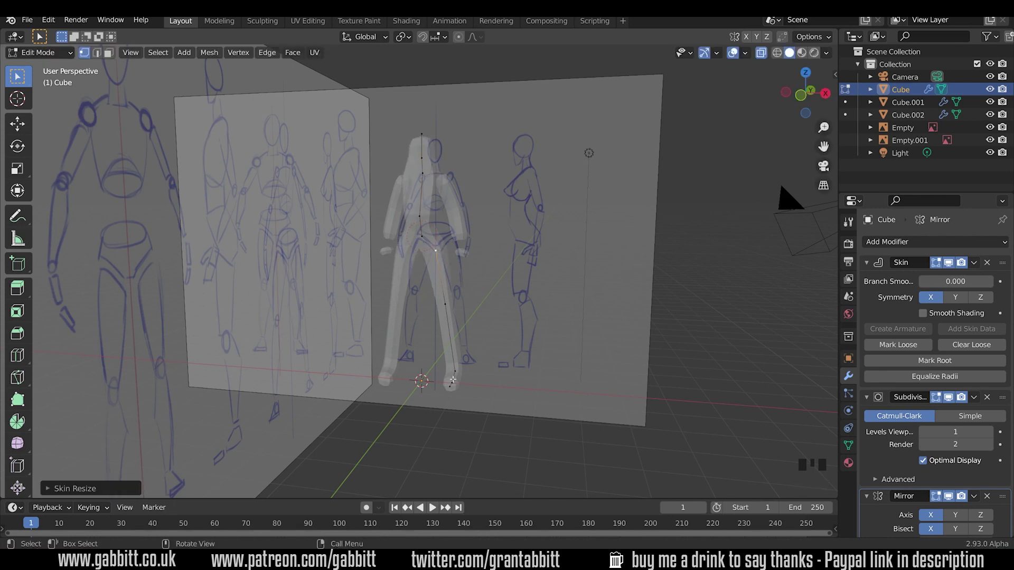
key("Tab")
Resize the skin along the arm object to slim the arm
left_click(461, 218)
left_click(462, 216)
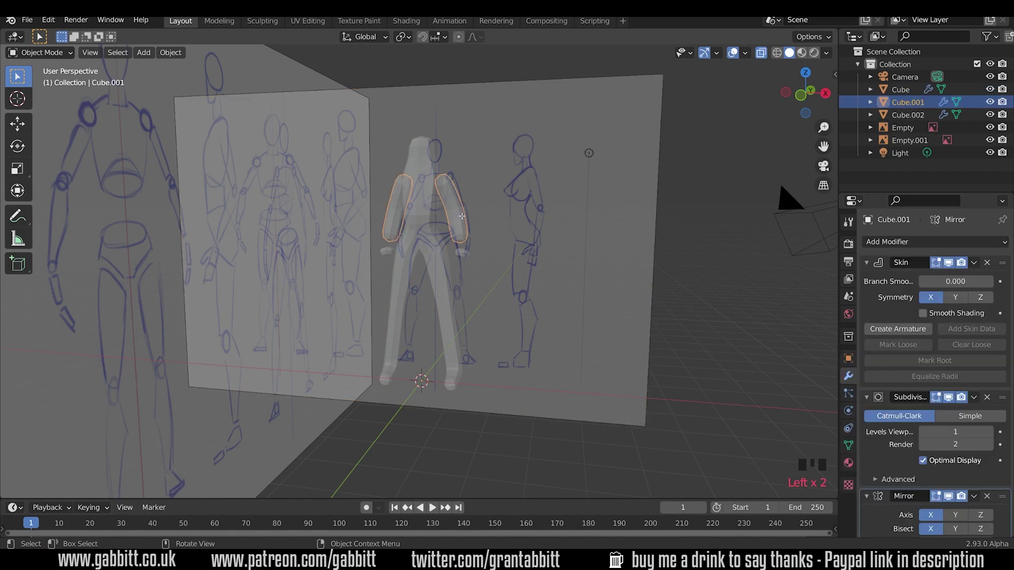
key("Tab")
left_click(440, 174)
key("ctrl+a")
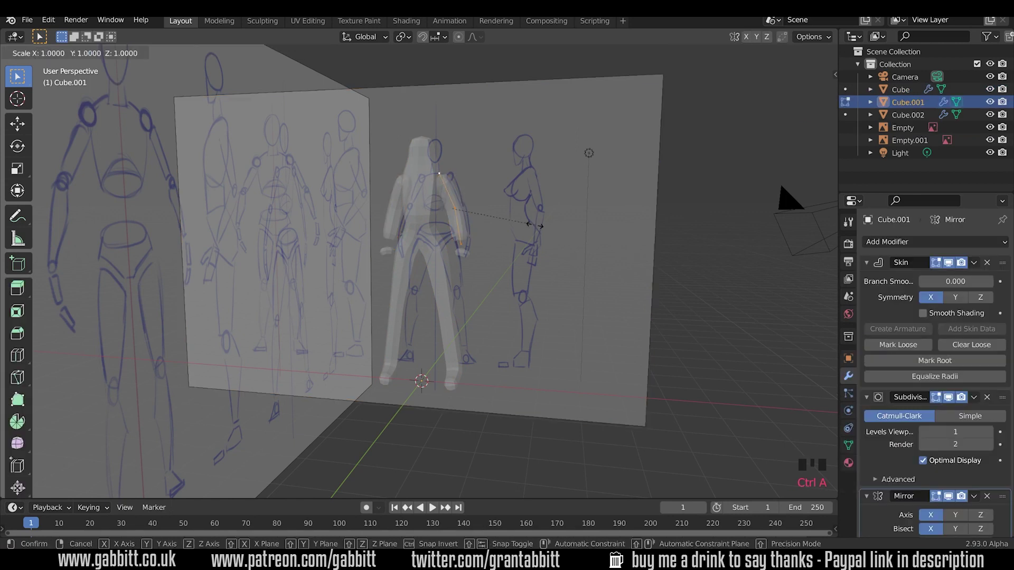
left_click(530, 233)
key("Tab")
Resize the skin of the whole hand object
left_click(475, 274)
key("Tab")
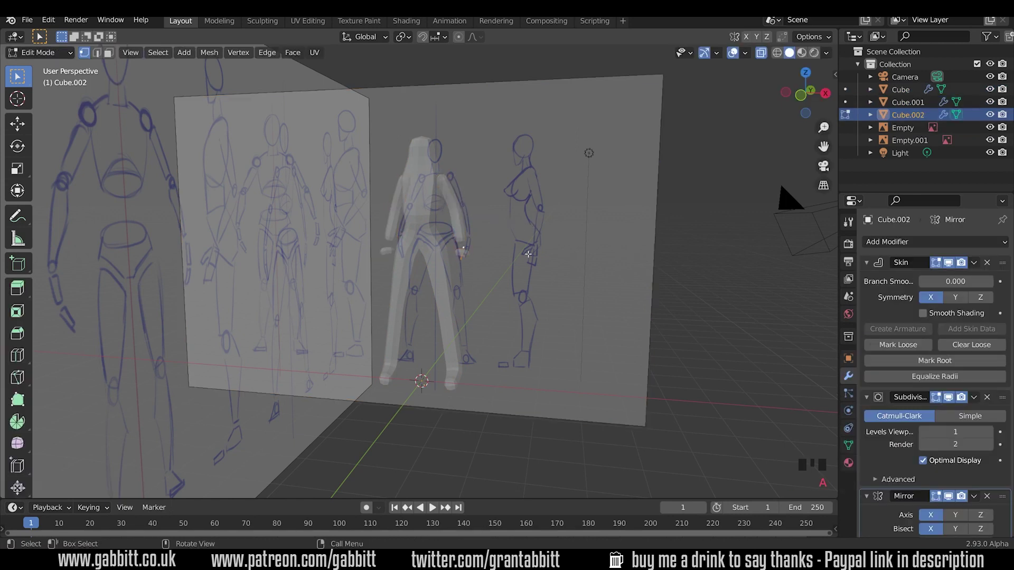
key("ctrl+a")
left_click(539, 251)
Extrude a first finger from the hand's end vertex, outward and down in two segments
scroll(500, 270, "up", 2)
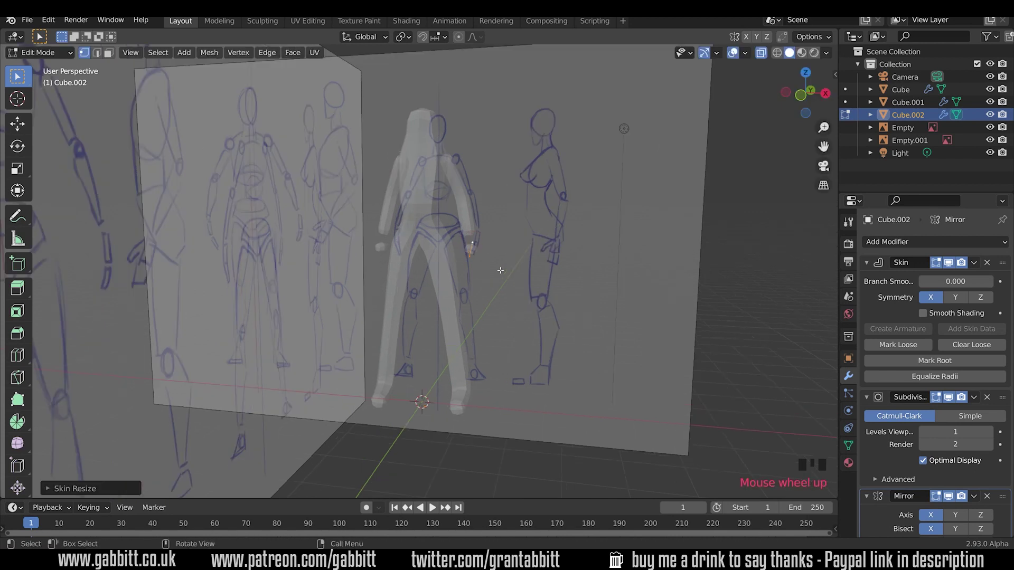
scroll(500, 270, "up", 2)
left_click(512, 244)
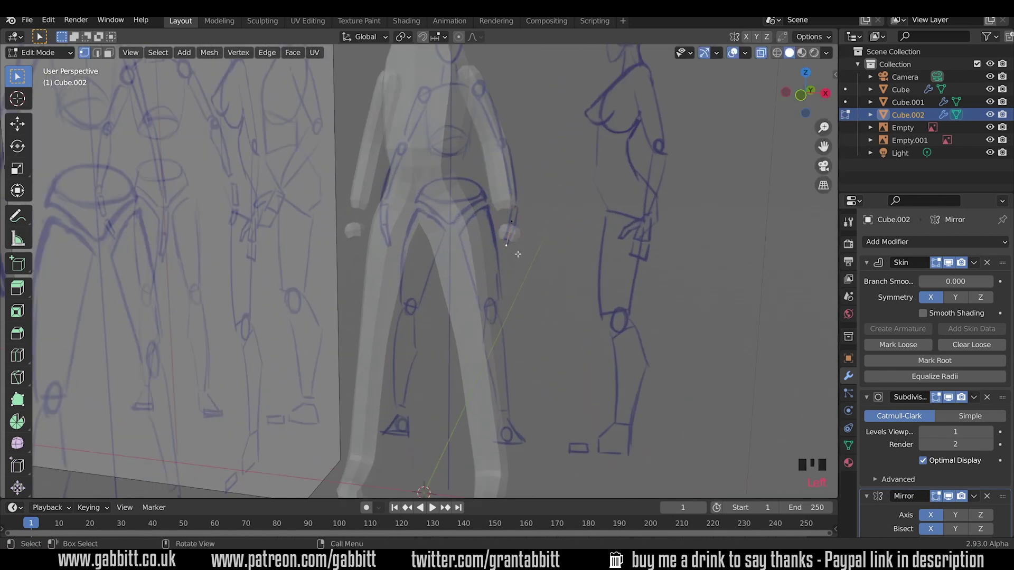
middle_click_drag(518, 254, 444, 247)
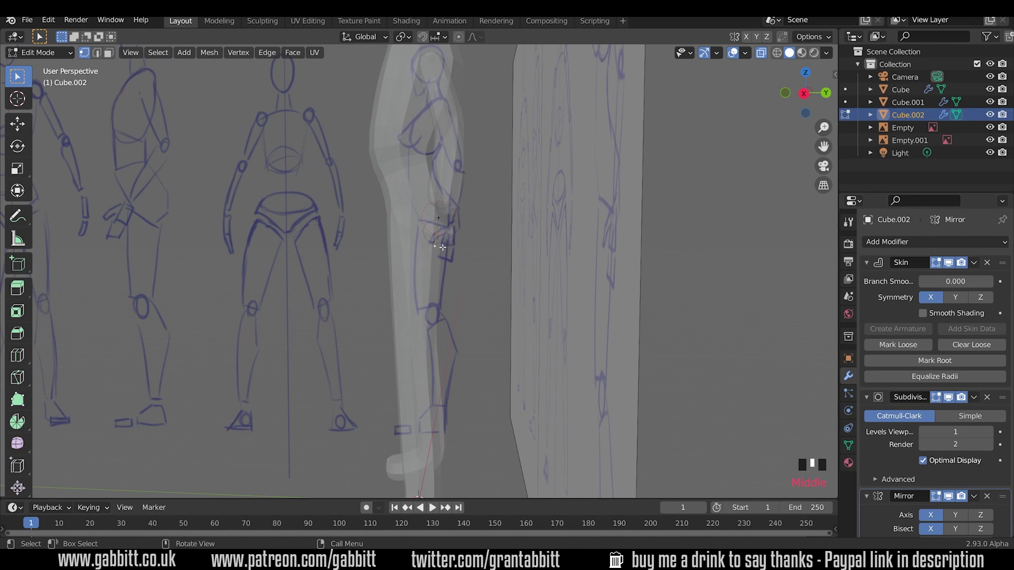
key("e")
left_click(420, 248)
key("e")
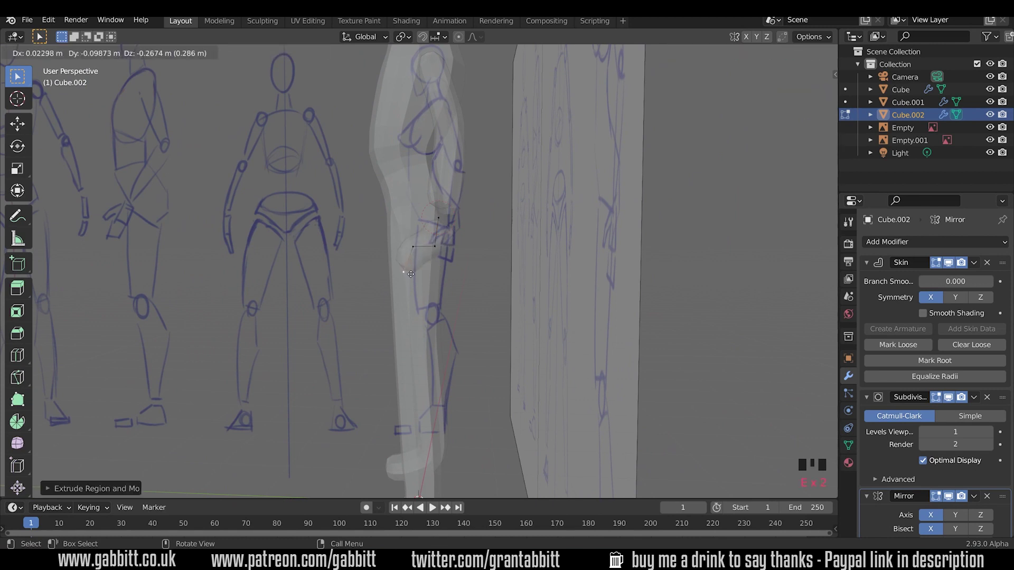
left_click(410, 276)
Extrude a second finger straight down from the hand's palm vertex in two segments
left_click(434, 246)
key("e")
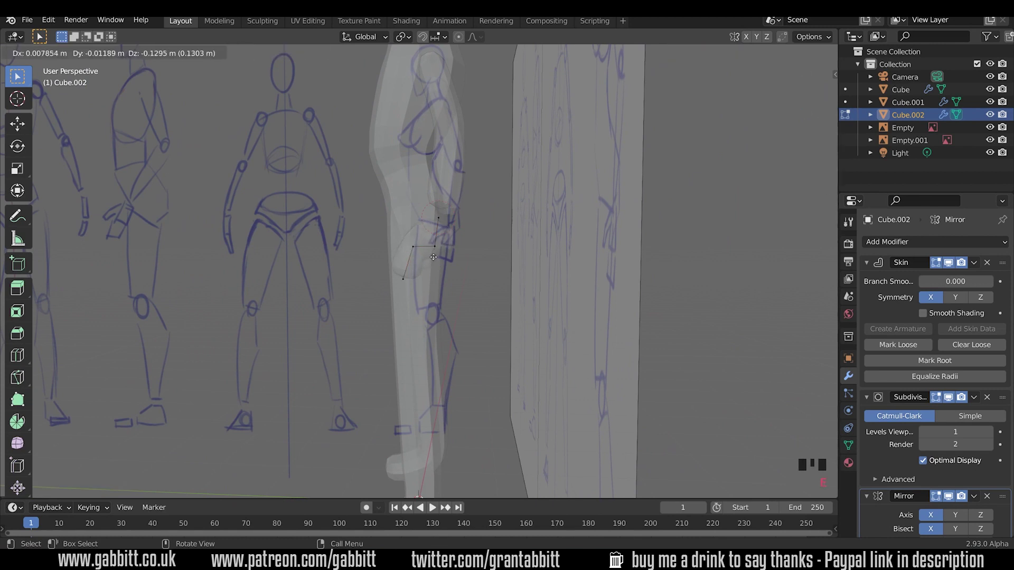
left_click(433, 257)
key("e")
left_click(448, 280)
Turn off X-ray display and view the hand's solid skin up close
scroll(447, 281, "up", 1)
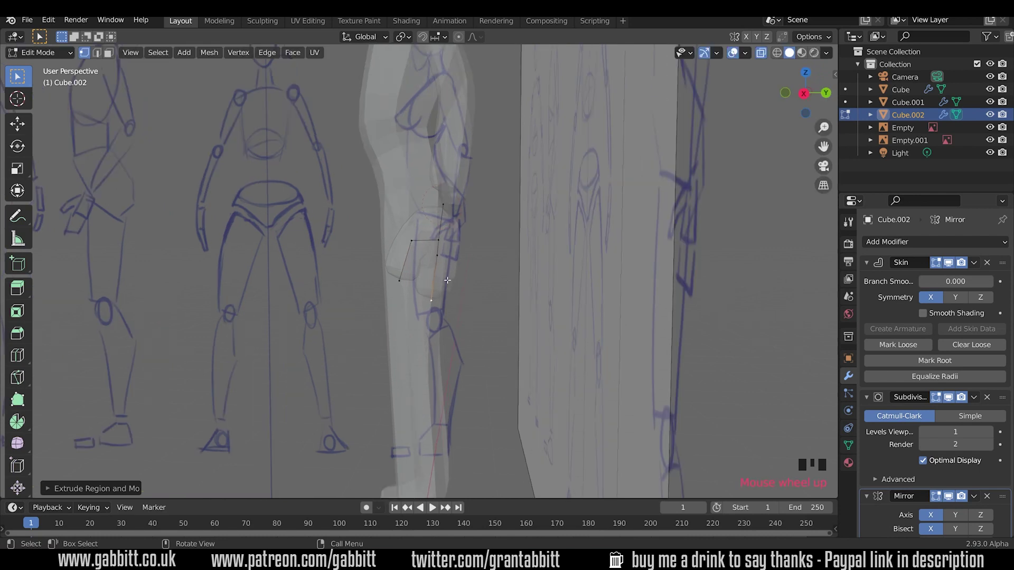
scroll(449, 277, "up", 5)
middle_click_drag(449, 277, 467, 275)
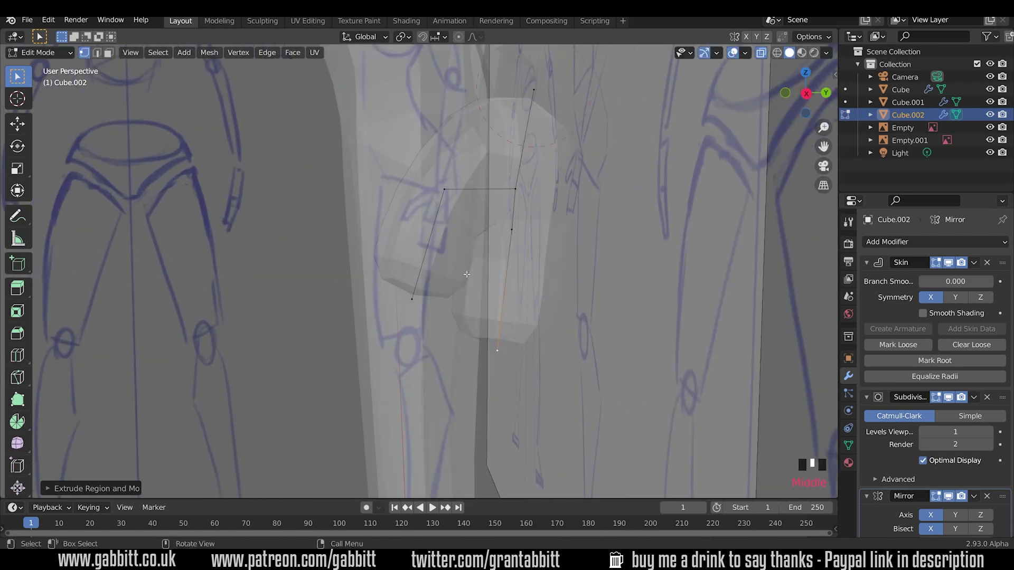
left_click(761, 52)
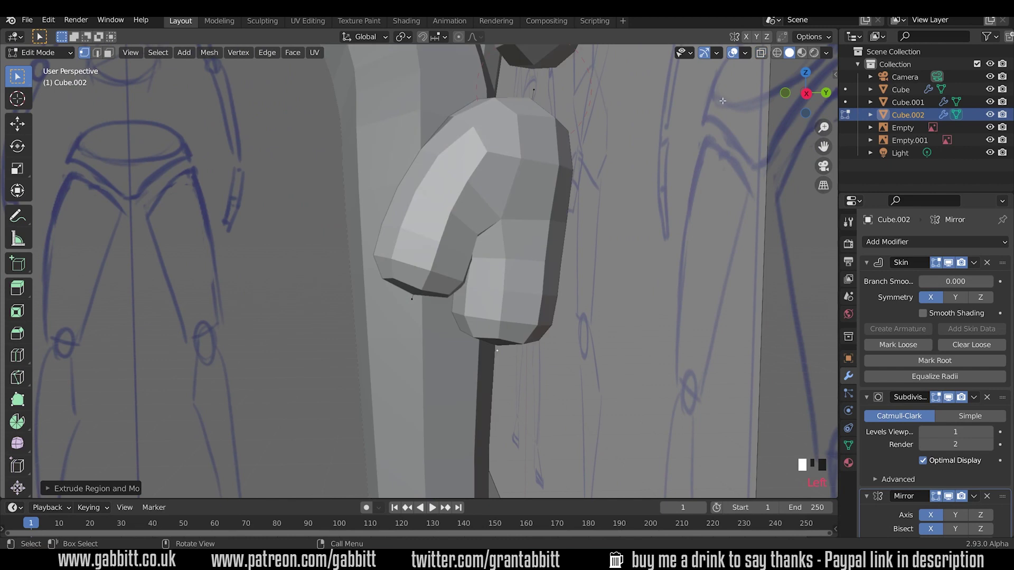
middle_click_drag(499, 220, 470, 232)
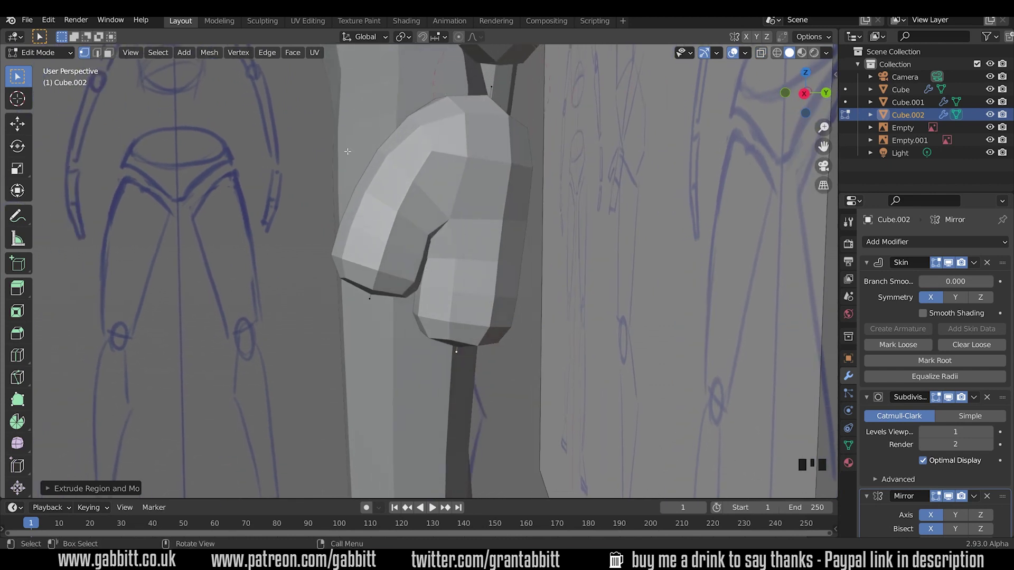
Shrink the skin at the finger vertices to about 0.33 and shift the second finger toward the first one
left_click_drag(348, 151, 539, 372)
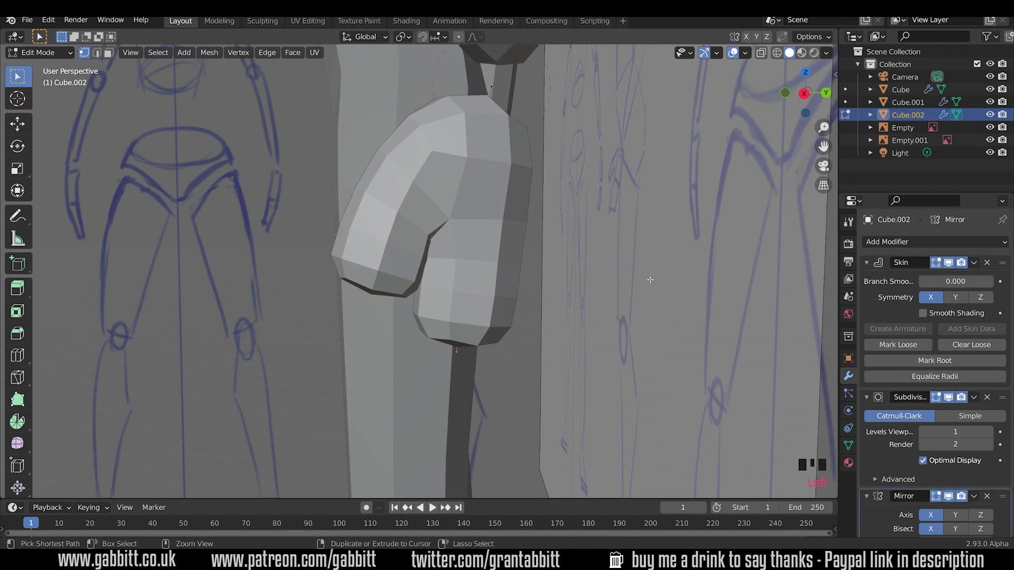
key("ctrl+a")
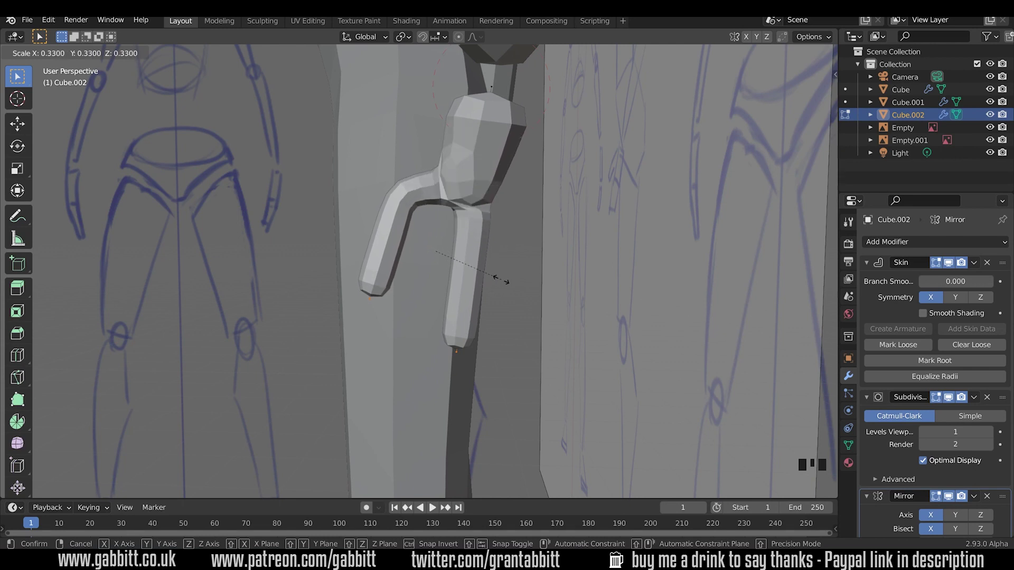
left_click(499, 279)
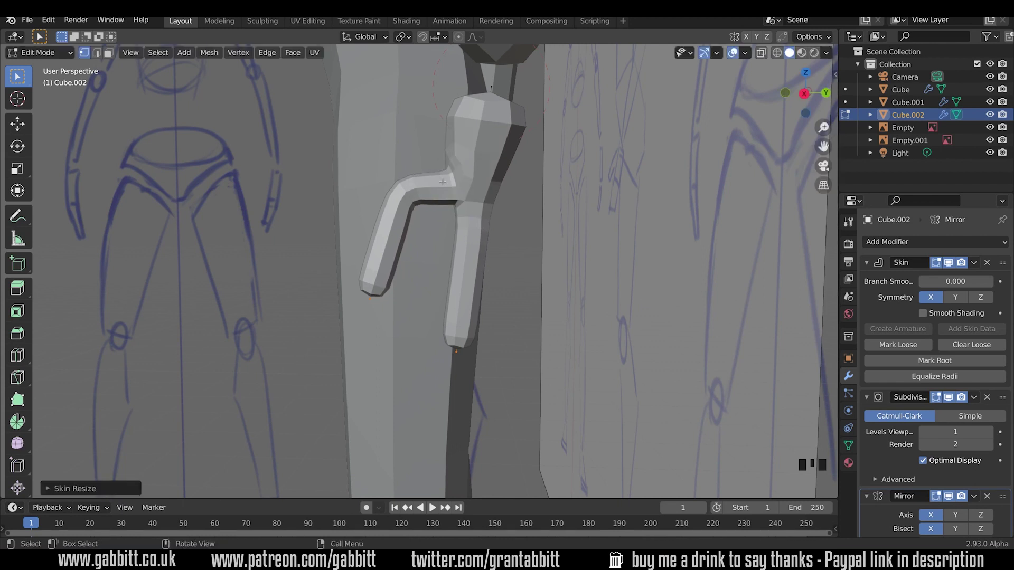
left_click_drag(442, 182, 526, 396)
key("g")
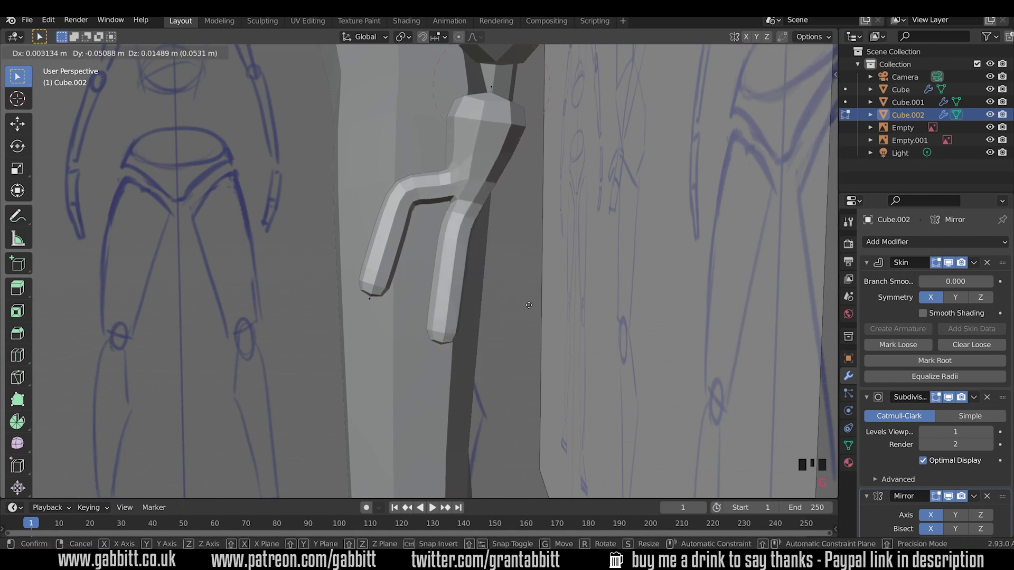
left_click(529, 305)
Extrude a third finger from the palm vertex in three segments beside the second finger
left_click_drag(467, 177, 496, 217)
key("e")
left_click(543, 256)
key("e")
left_click(538, 336)
key("e")
left_click(535, 364)
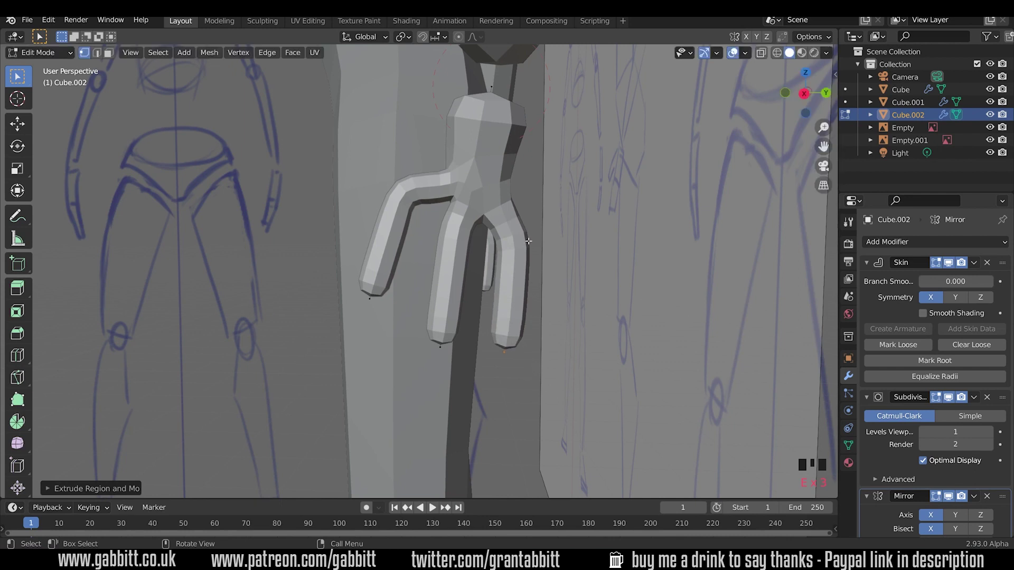
Undo the finger extrusions so the hand is a simple two-vertex shape
middle_click_drag(530, 219, 610, 244)
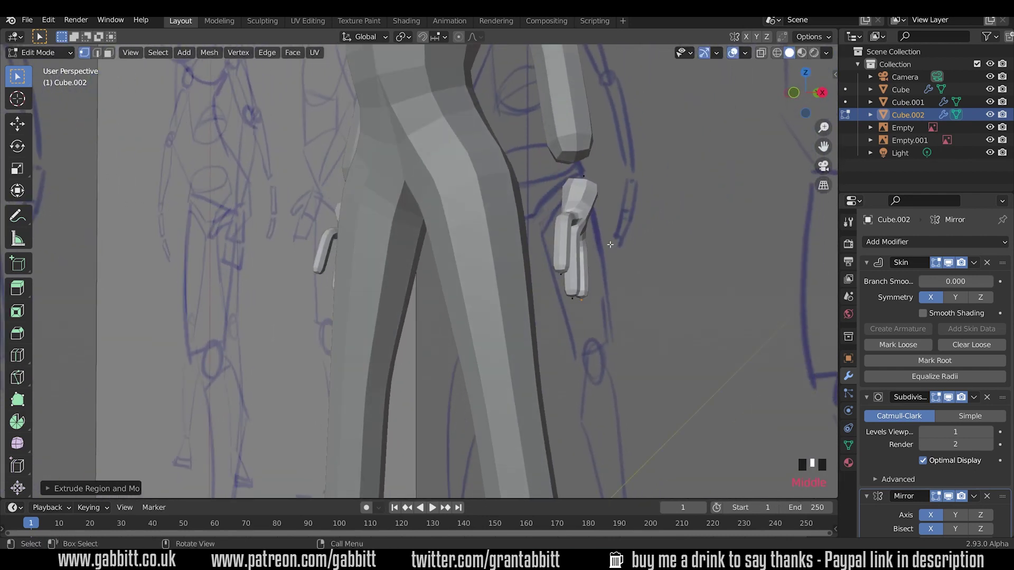
key("ctrl+shift+z")
key("ctrl+shift+z")
key("ctrl+shift+z")
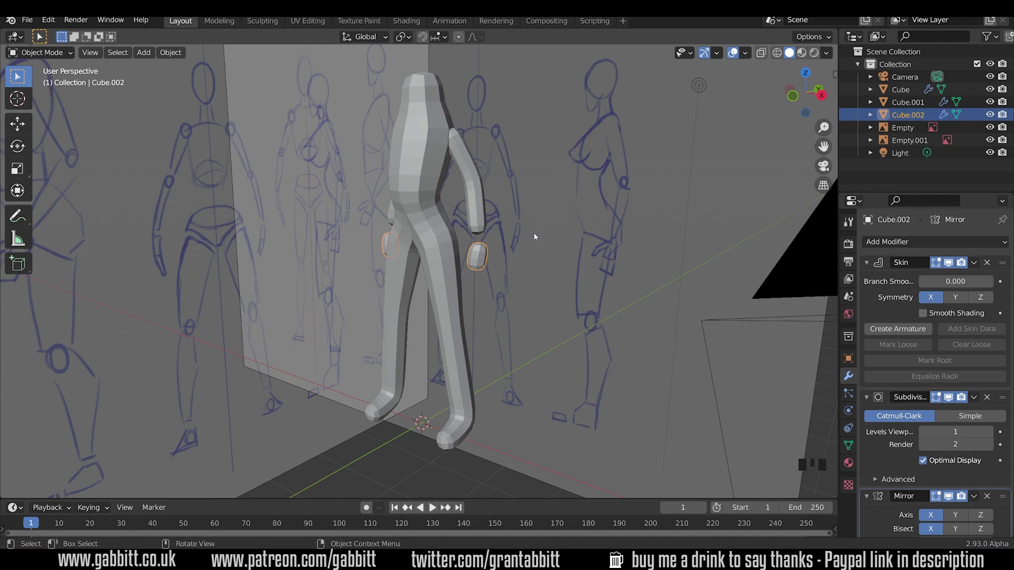
Convert the hand object to a mesh so its modifiers are baked into real geometry
key("ctrl+a")
left_click(171, 52)
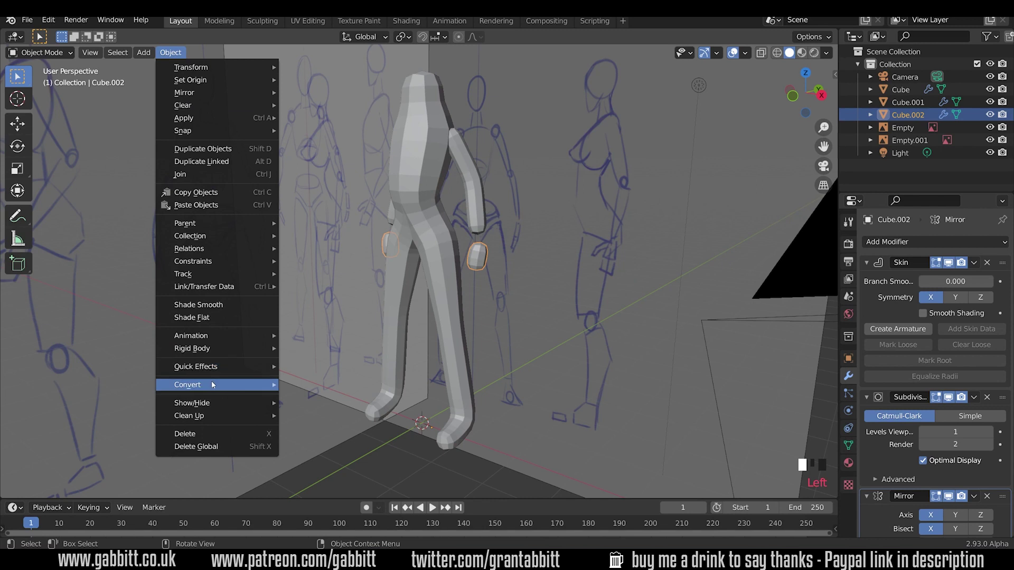
mouse_move(213, 385)
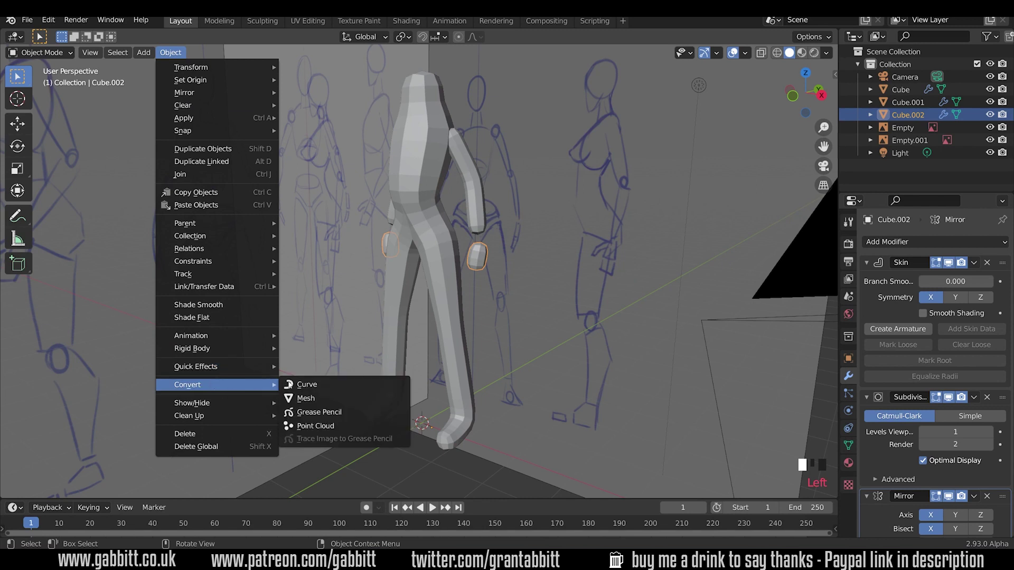
left_click(317, 404)
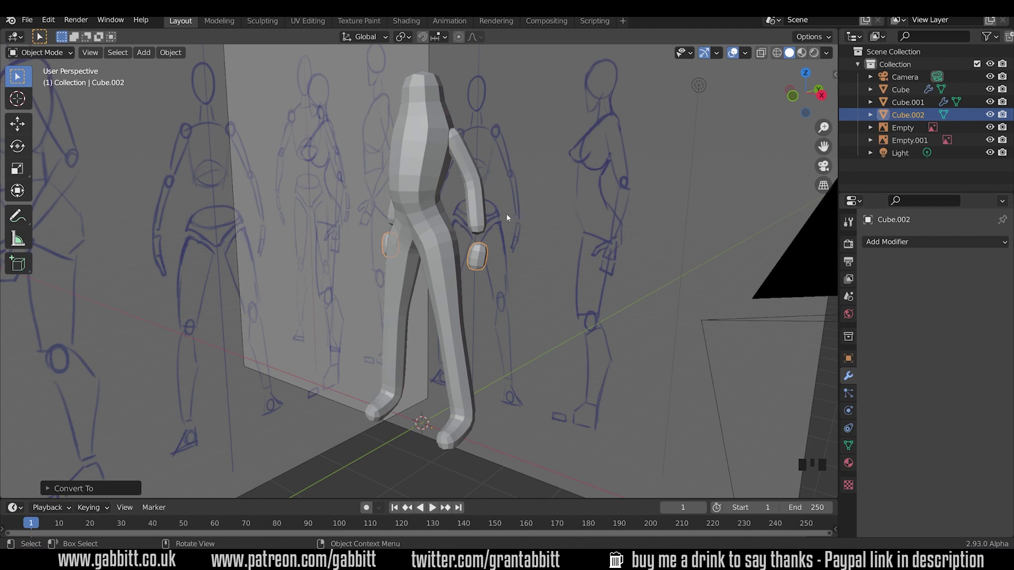
Select the arm and body objects together and convert their visual geometry to mesh
left_click(474, 212)
left_click(430, 222, "shift")
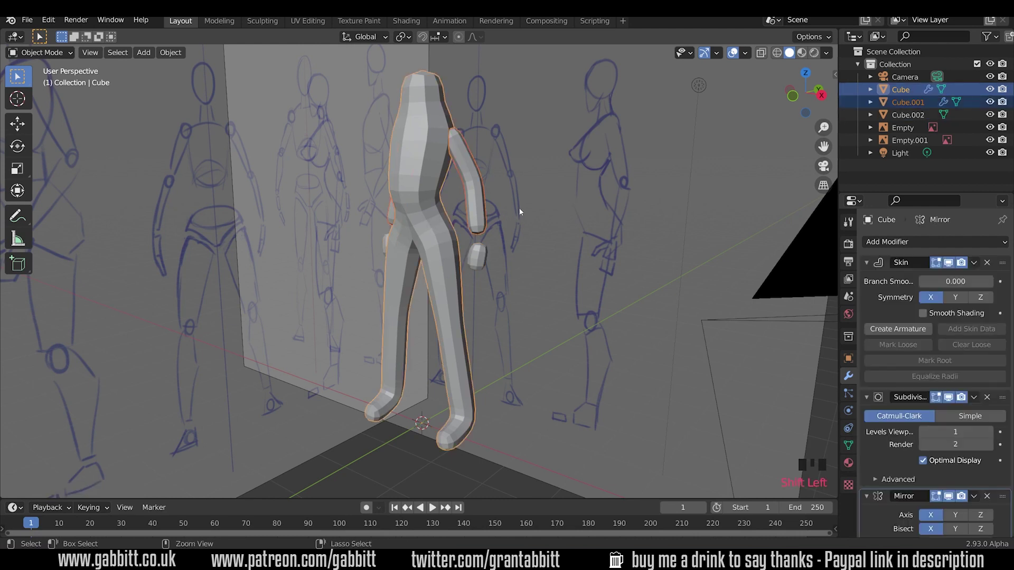
key("ctrl+a")
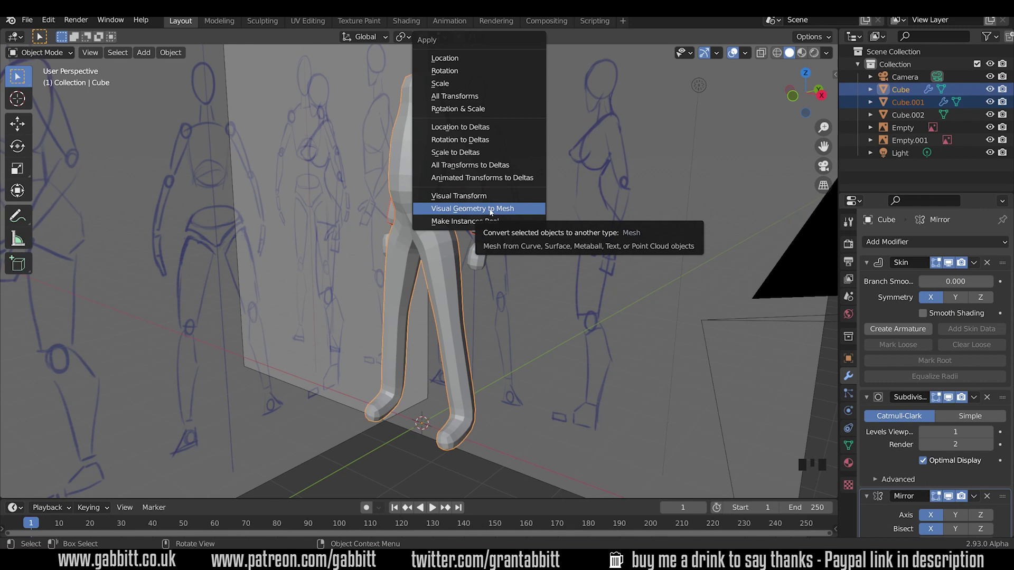
left_click(491, 209)
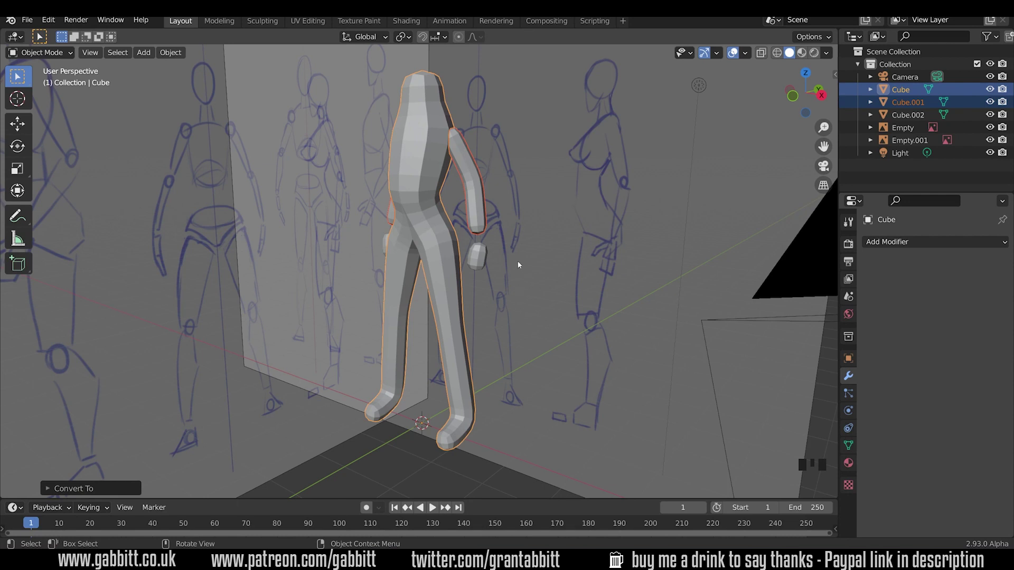
Open the body in the Sculpting workspace, viewed from the front, with the brush names shown in the tool list
left_click(452, 236)
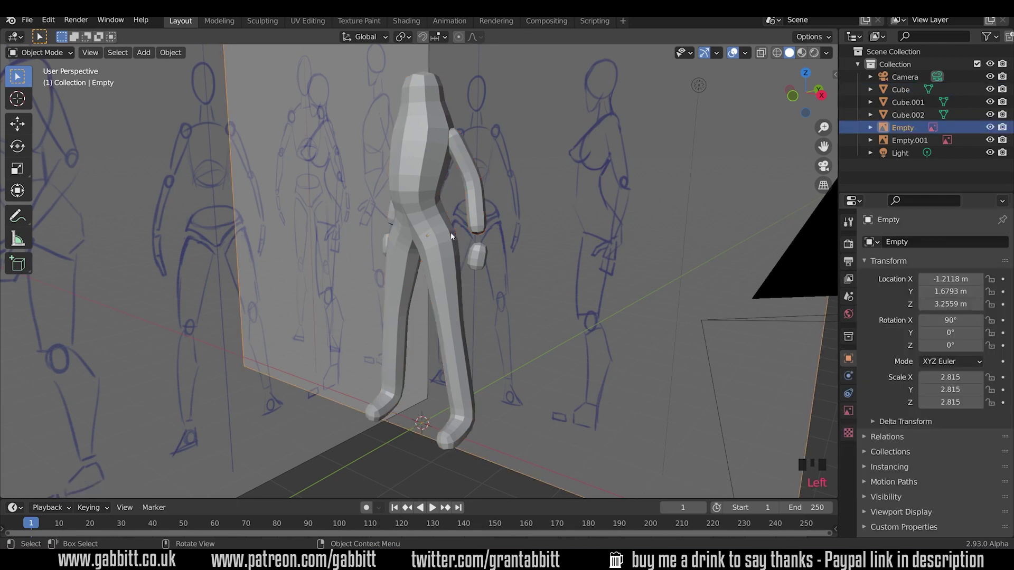
left_click(449, 234)
left_click(275, 21)
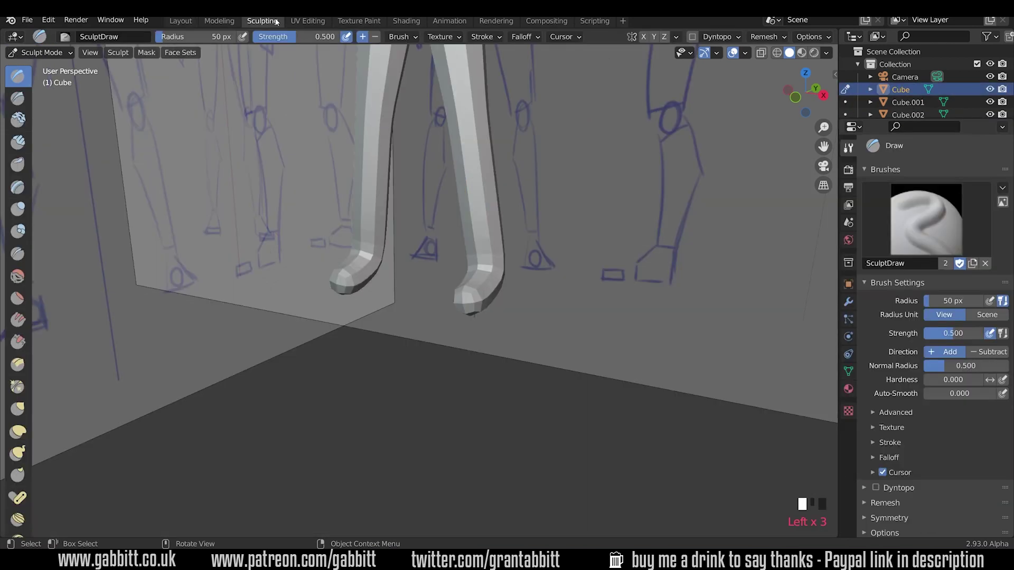
middle_click_drag(366, 189, 507, 286)
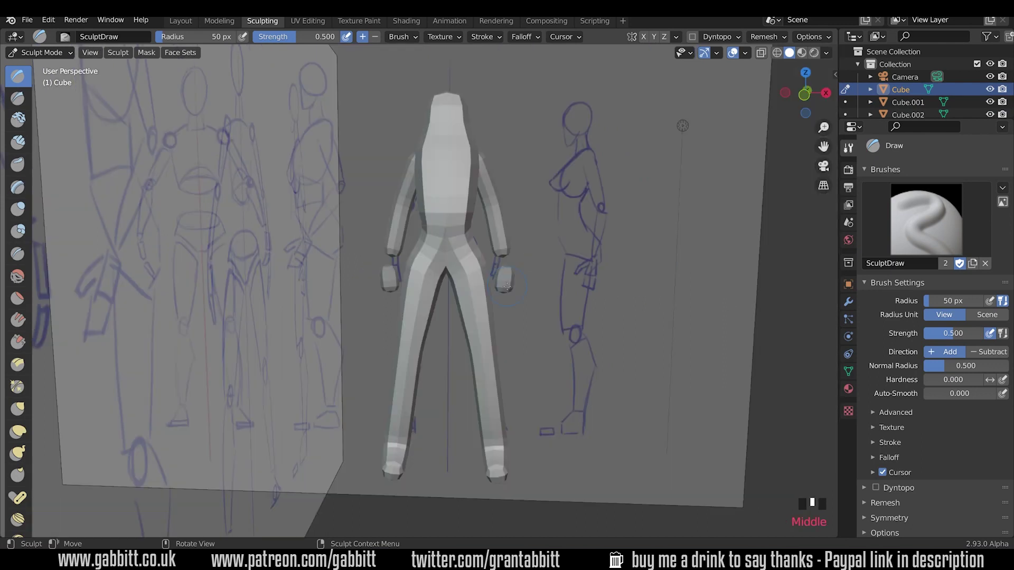
key("KP_1")
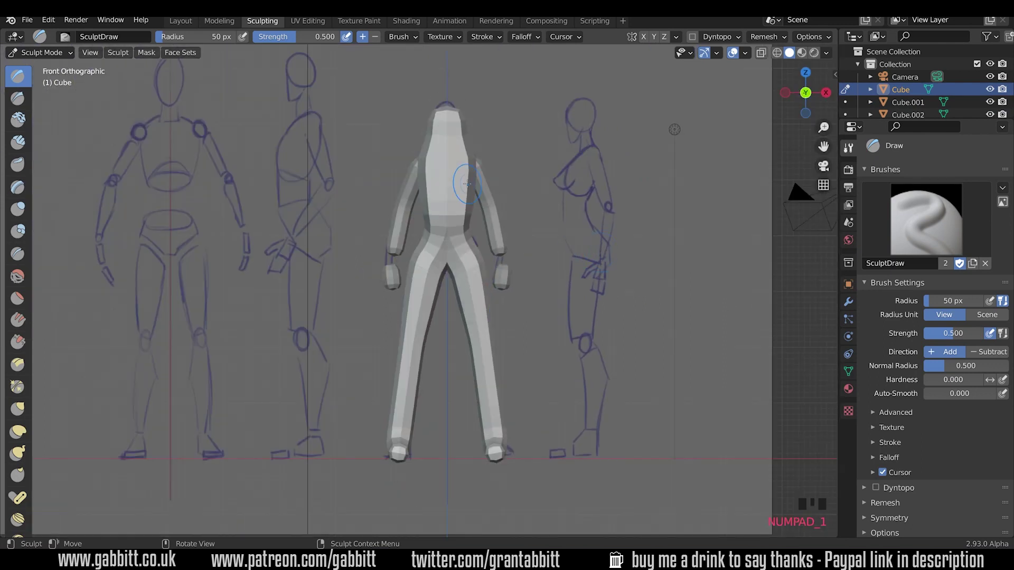
left_click_drag(32, 209, 112, 209)
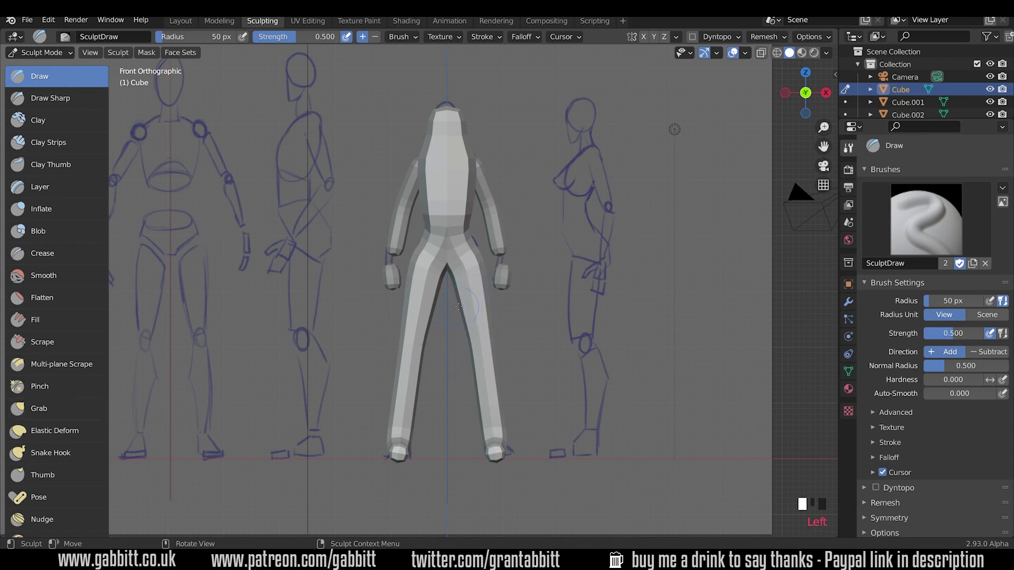
Set the body's voxel size to about 0.045 m and voxel-remesh it
left_click(781, 37)
left_click(785, 40)
left_click(886, 504)
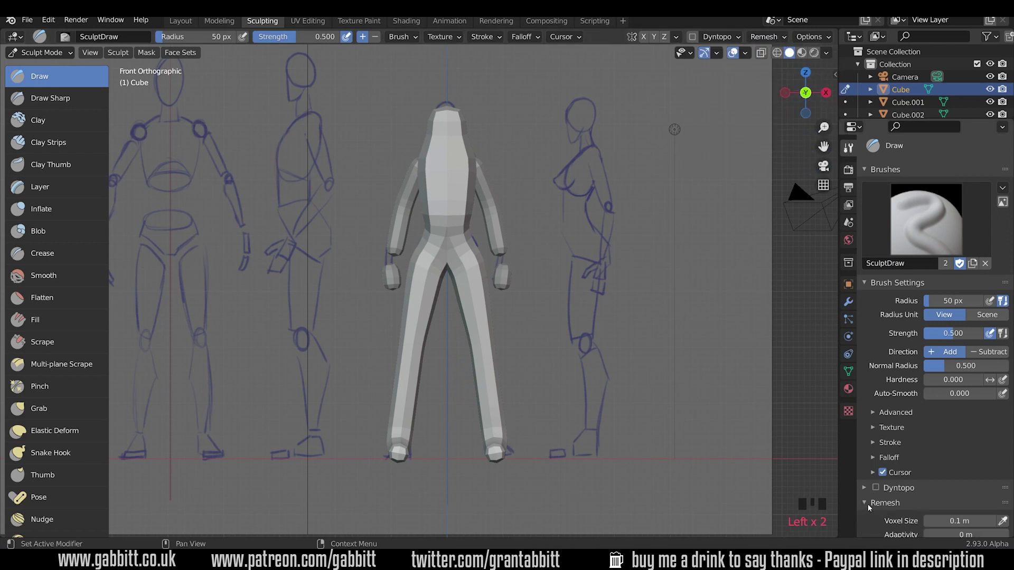
left_click(872, 504)
key("shift+r")
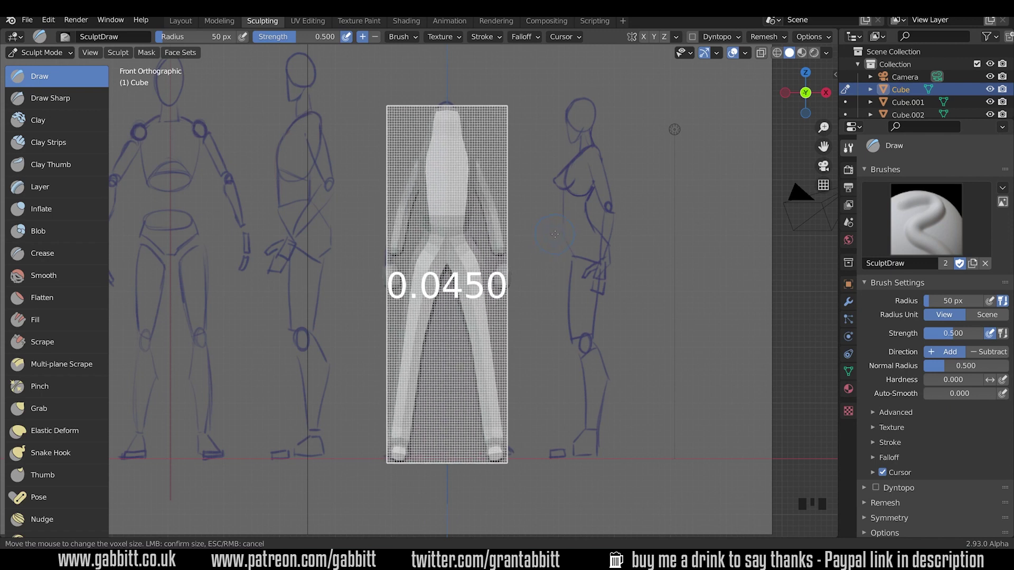
left_click(555, 235)
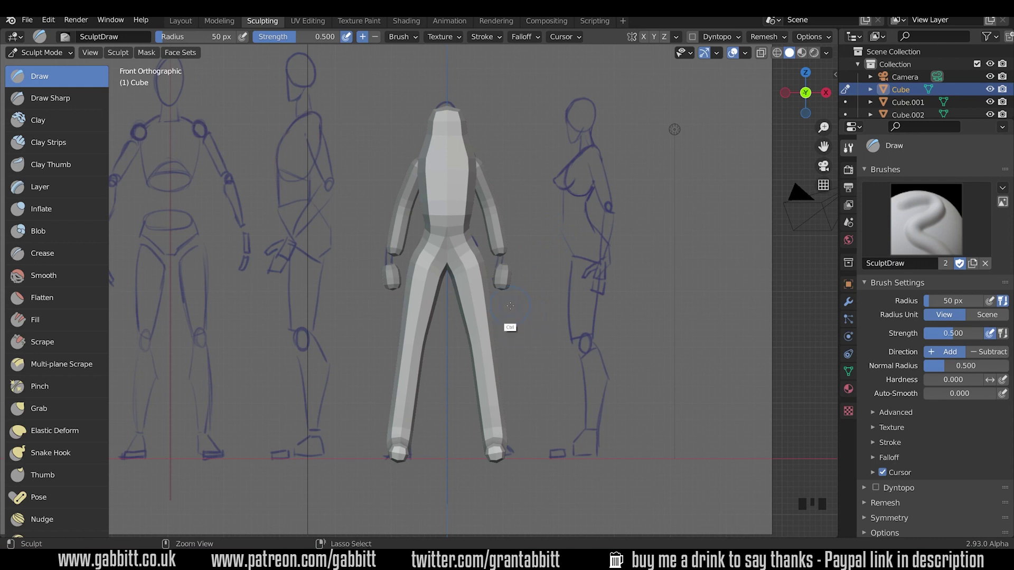
key("ctrl+r")
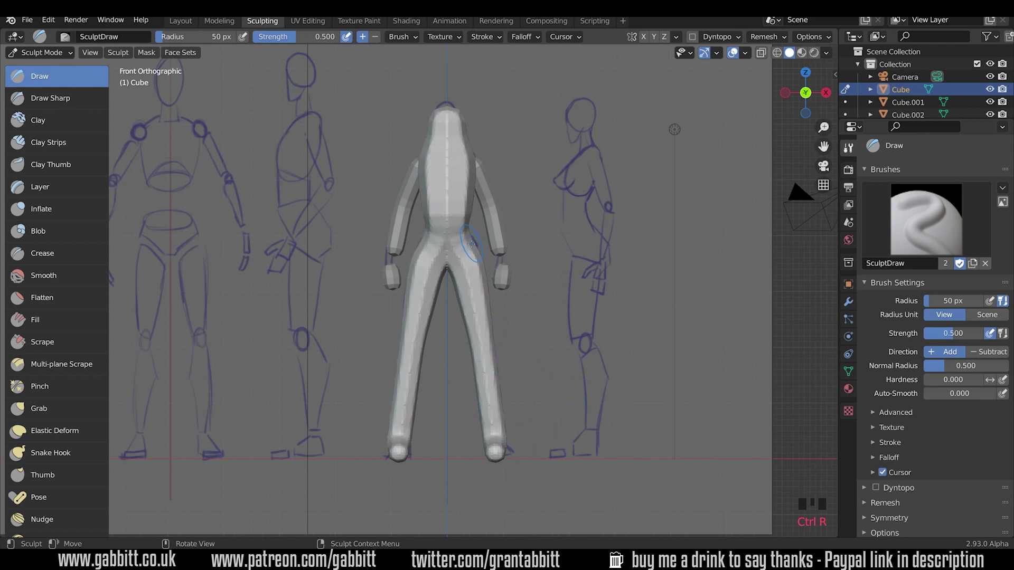
Use the Grab brush at a 79 px radius to pull the +X leg, hip and waist toward the front reference outline
key("g")
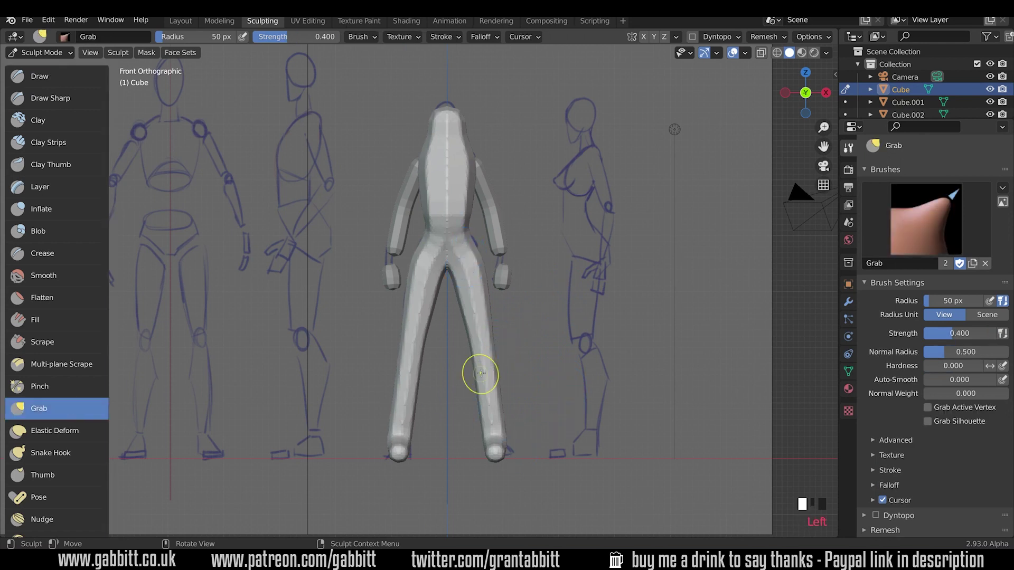
key("f")
left_click(470, 357)
left_click_drag(470, 357, 475, 351)
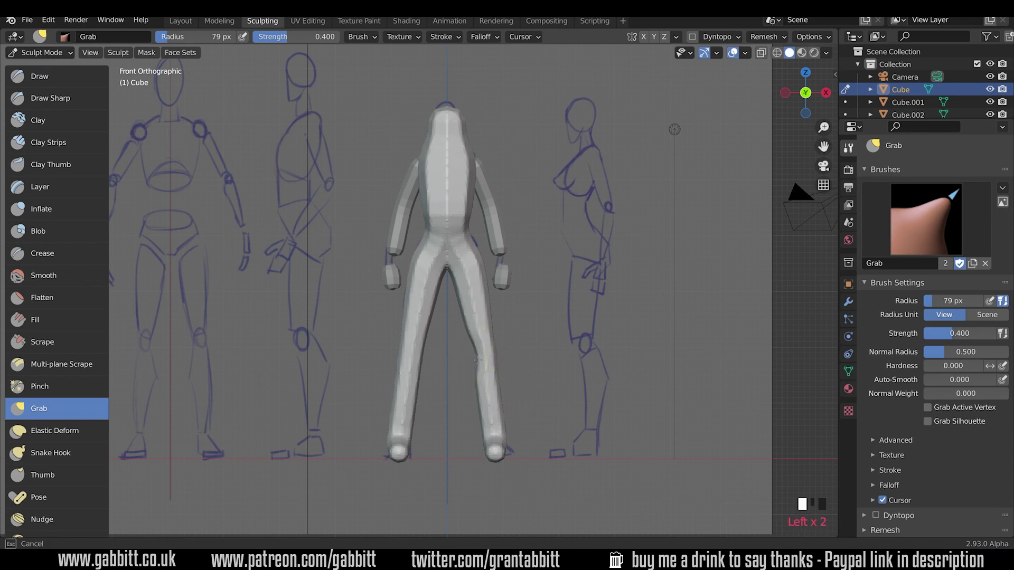
left_click_drag(486, 418, 501, 417)
left_click_drag(497, 349, 464, 307)
left_click_drag(461, 291, 455, 281)
mouse_move(448, 271)
left_mouse_down()
mouse_move(452, 254)
mouse_move(478, 240)
left_mouse_up()
left_click_drag(474, 218, 469, 184)
left_click_drag(469, 184, 473, 191)
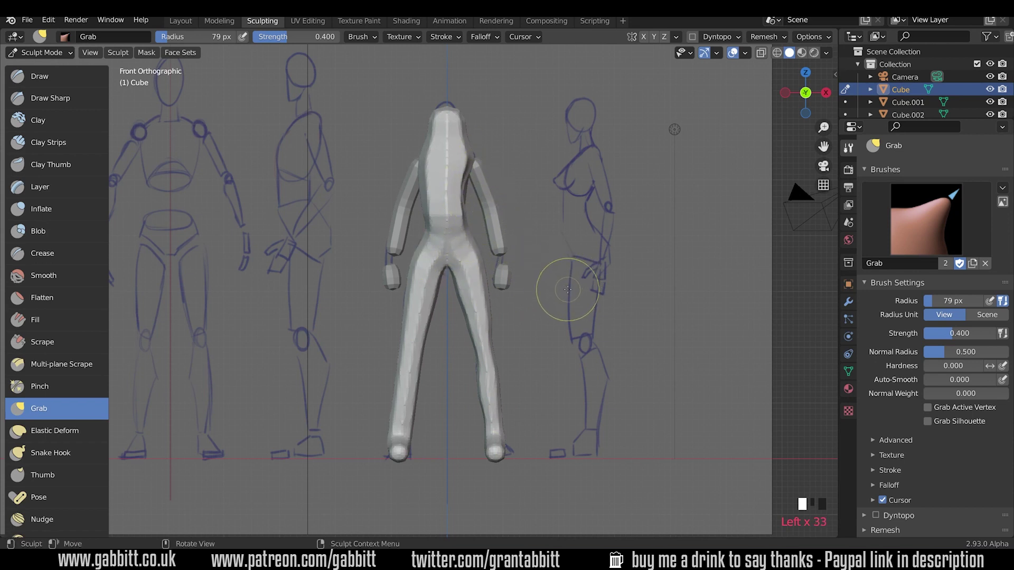
Smooth the faceted surface of the body's torso, hip and thigh on the +X side
middle_click_drag(619, 300, 520, 329)
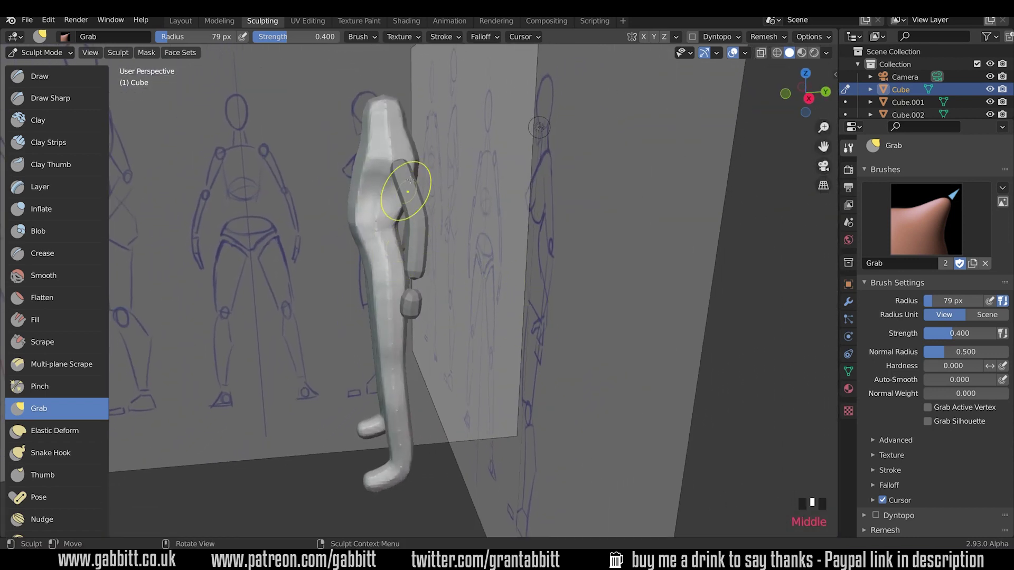
middle_click_drag(411, 210, 425, 207)
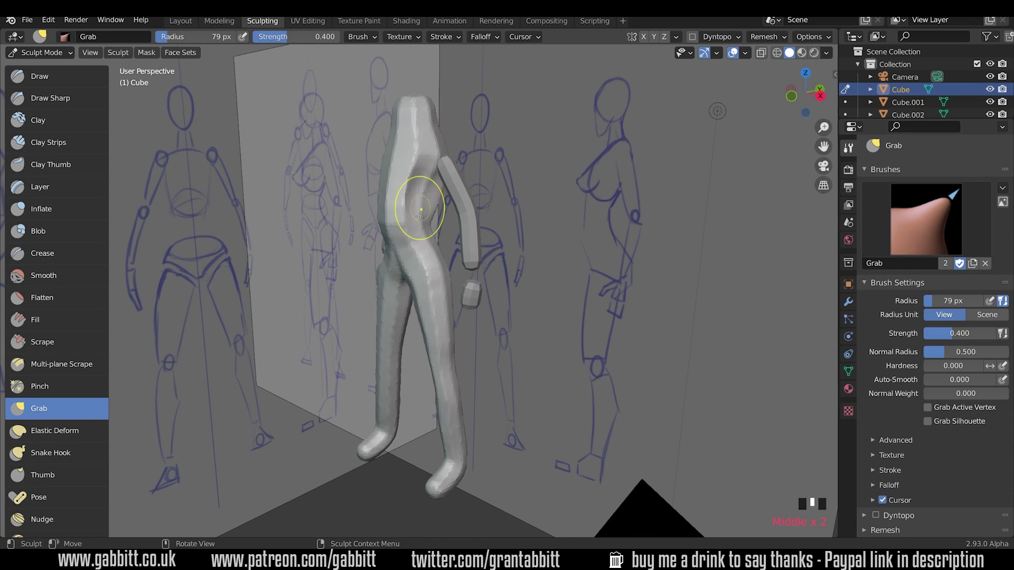
mouse_move(446, 203)
left_mouse_down("shift")
mouse_move(446, 220)
mouse_move(404, 215)
left_mouse_up("shift")
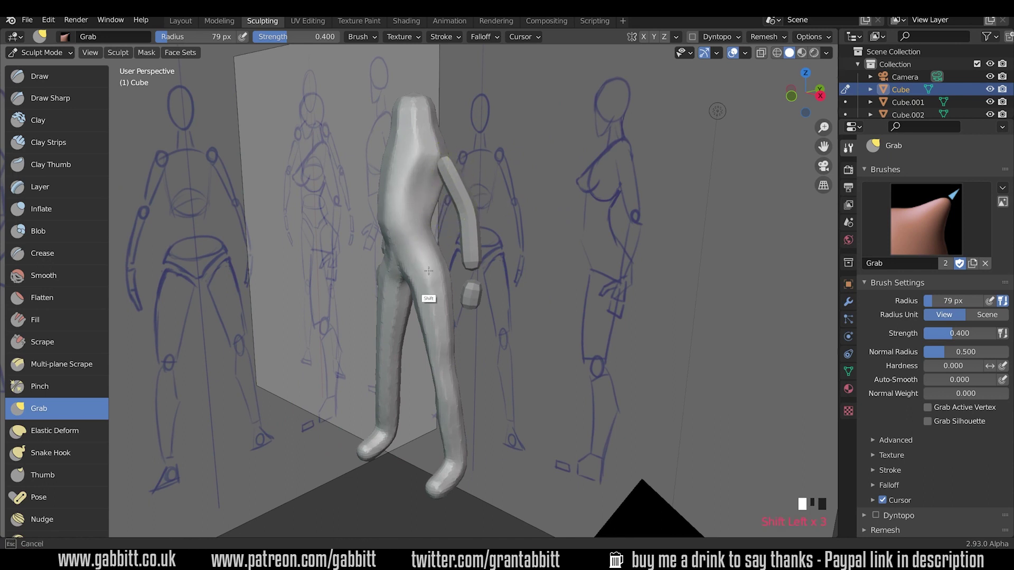
left_click_drag(414, 142, 417, 147, "shift")
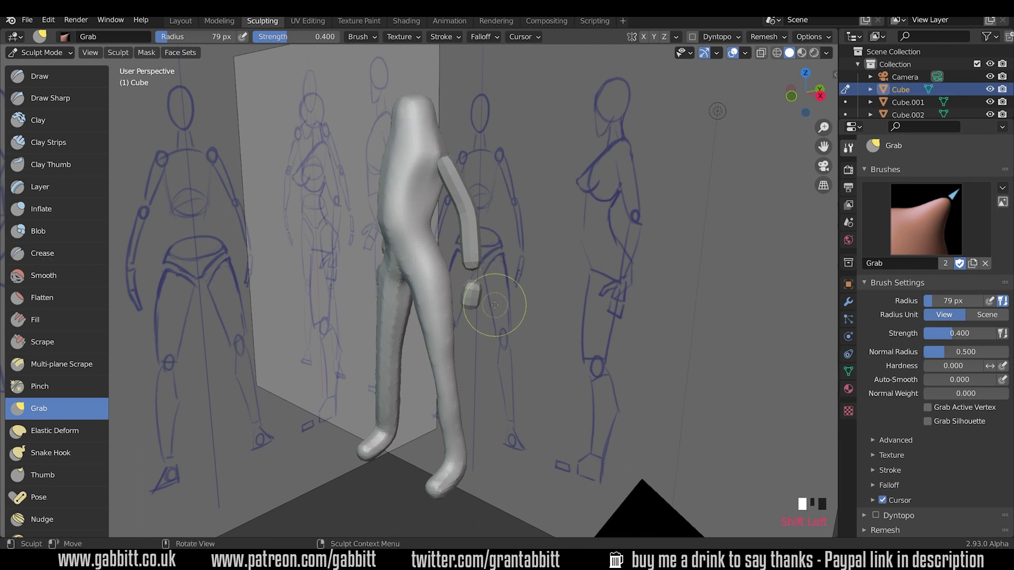
left_click_drag(475, 252, 473, 248, "shift")
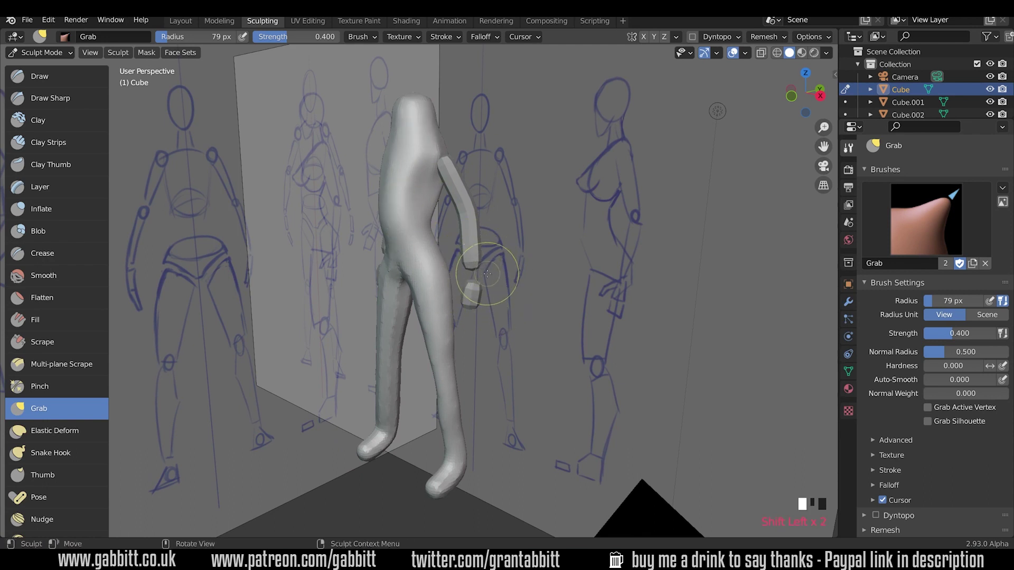
In the right side view, pull the chest, head and hip profile toward the side reference and smooth the neck area
key("KP_3")
left_click_drag(364, 220, 359, 181)
left_click_drag(378, 138, 386, 100)
left_click_drag(404, 138, 413, 156, "shift")
mouse_move(362, 240)
left_mouse_down()
mouse_move(369, 247)
mouse_move(368, 211)
mouse_move(377, 256)
left_mouse_up()
Enlarge the Grab brush to a 105 px radius and pull the lower leg toward the side reference
key("f")
left_click(401, 325)
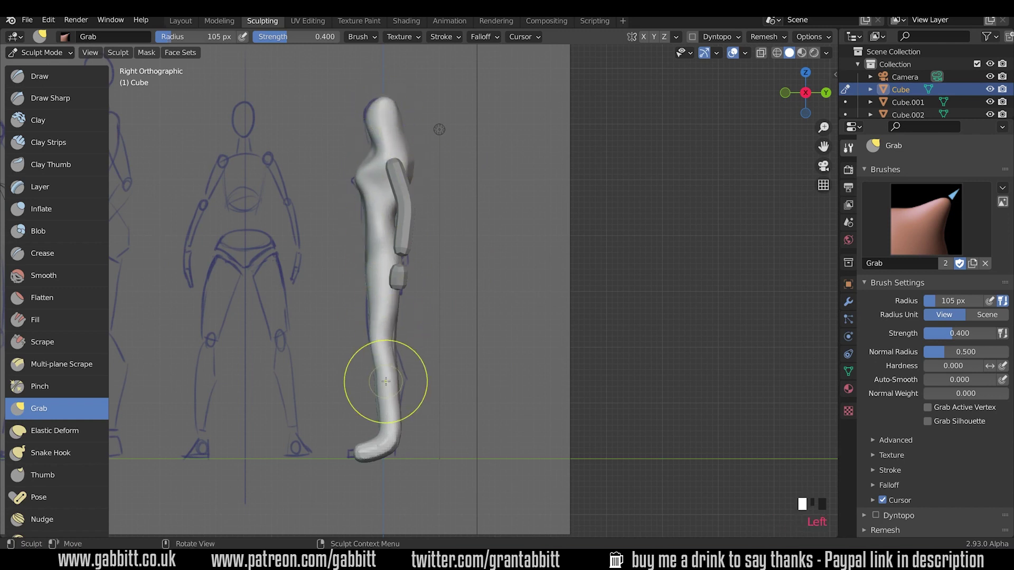
left_click_drag(385, 384, 391, 376)
Enable X mirroring for the sculpt and symmetrize the body in the +X to -X direction
mouse_move(417, 348)
middle_mouse_down()
mouse_move(532, 350)
mouse_move(504, 389)
middle_mouse_up()
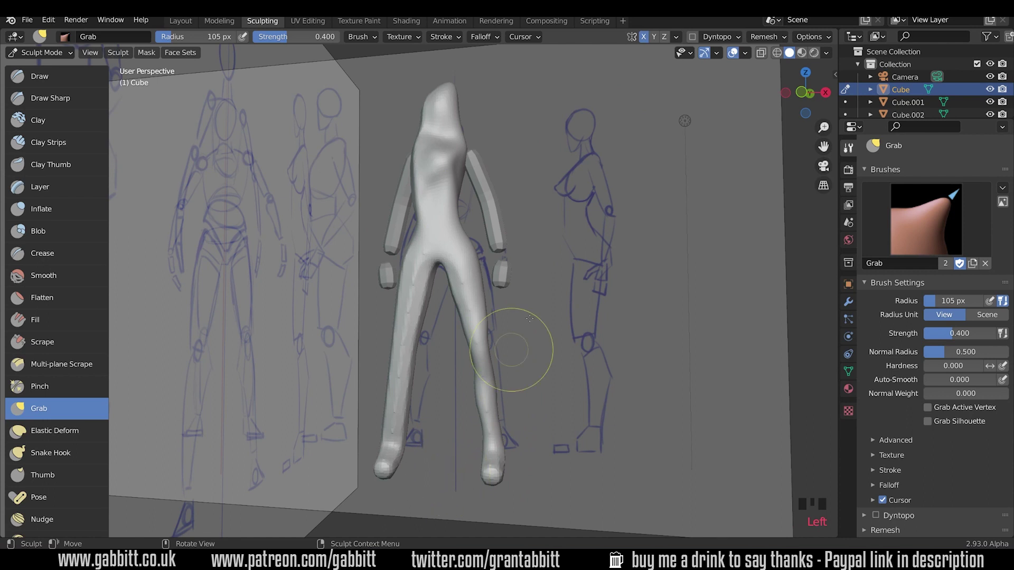
left_click(677, 37)
left_click(677, 37)
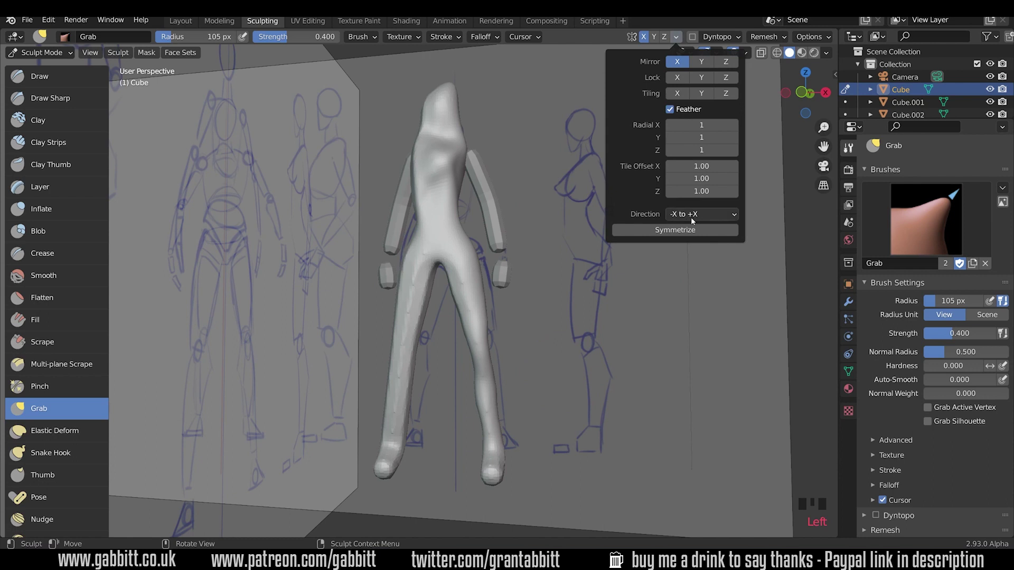
left_click(734, 214)
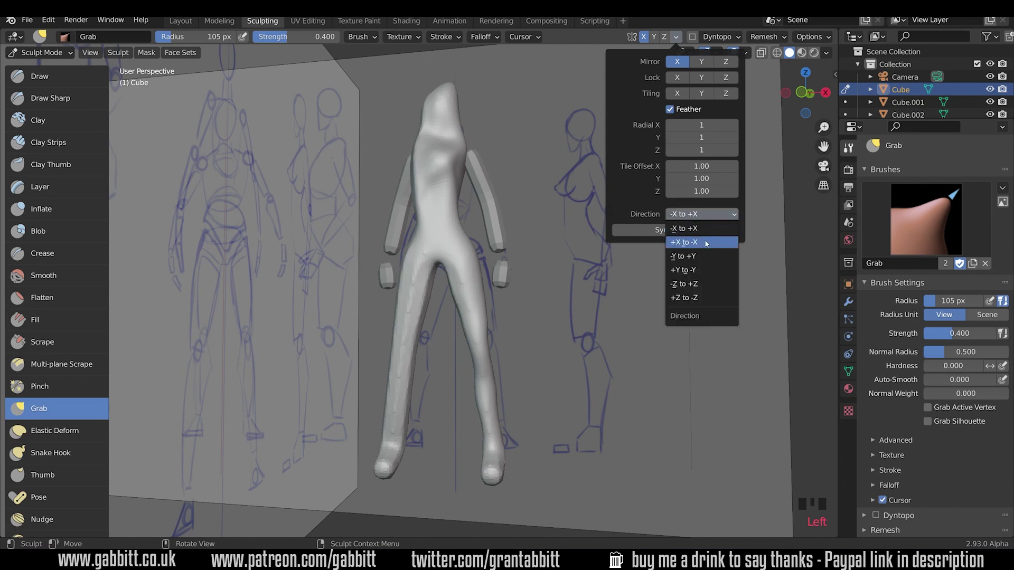
left_click(705, 237)
left_click(690, 231)
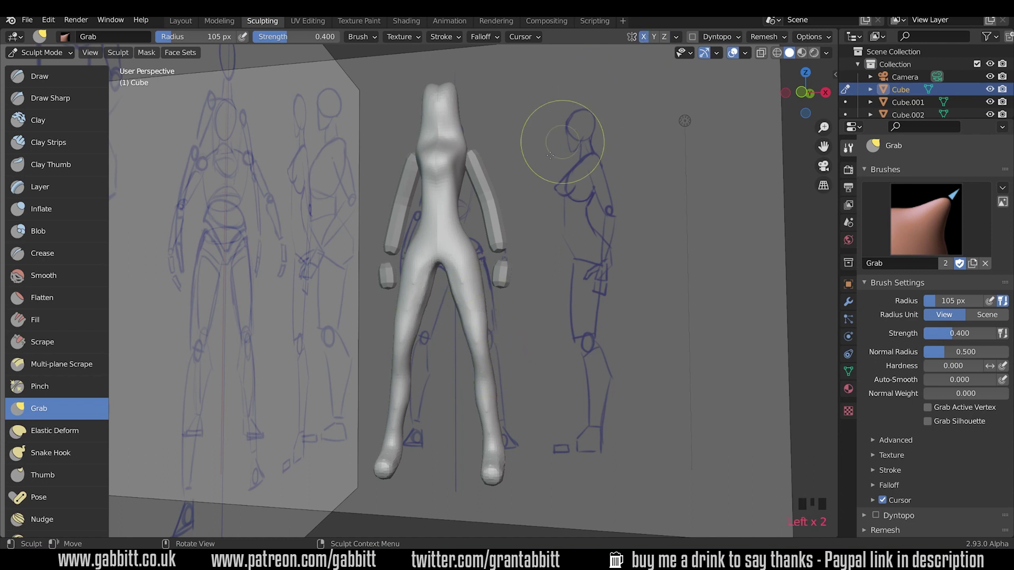
Smooth the head and upper chest, narrow the neck, and pull out the shoulders and upper thighs symmetrically
middle_click_drag(521, 184, 481, 132)
left_click_drag(476, 130, 460, 124)
left_click_drag(461, 88, 459, 162, "shift")
mouse_move(459, 161)
left_mouse_down("shift")
mouse_move(468, 189)
mouse_move(471, 177)
left_mouse_up("shift")
left_click_drag(467, 169, 474, 167)
left_click_drag(468, 155, 480, 158)
left_click_drag(485, 262, 492, 252)
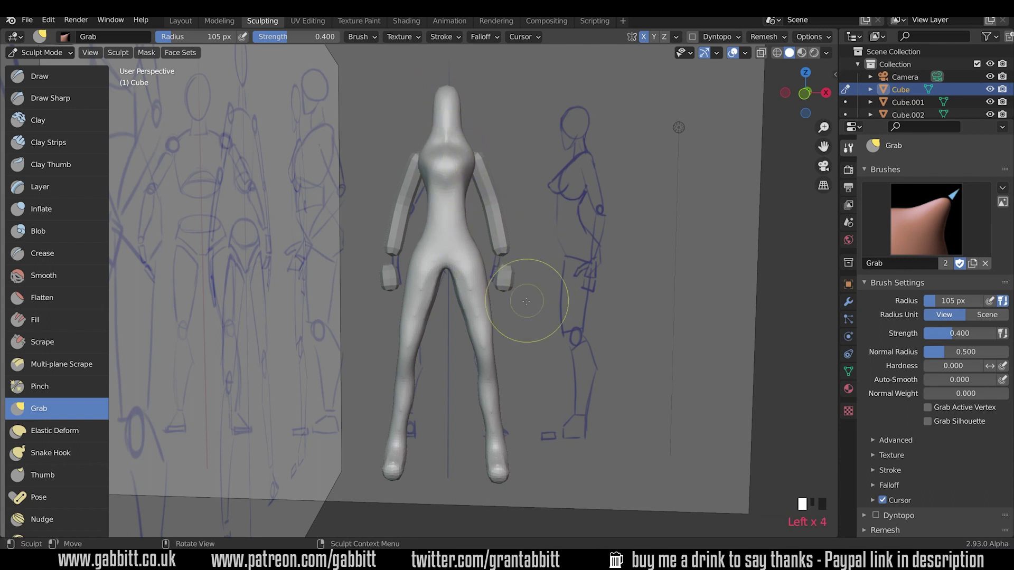
Turn on X-ray display and, in the front view, pull the hips to match the reference outline
left_click(761, 52)
left_click(535, 243)
key("KP_1")
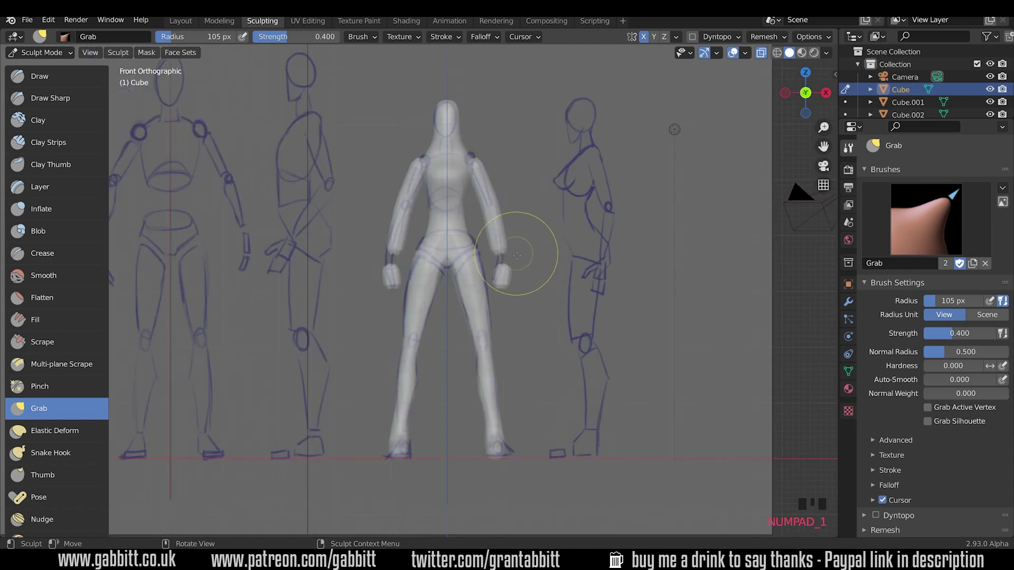
middle_click_drag(478, 274, 482, 213, "ctrl")
left_click_drag(436, 194, 426, 189)
left_click_drag(444, 169, 436, 169)
Reshape the crotch, thighs and knees with the Grab brush to follow the front reference lines
left_click_drag(532, 253, 475, 231)
left_click_drag(400, 288, 393, 301)
left_click_drag(424, 376, 432, 381)
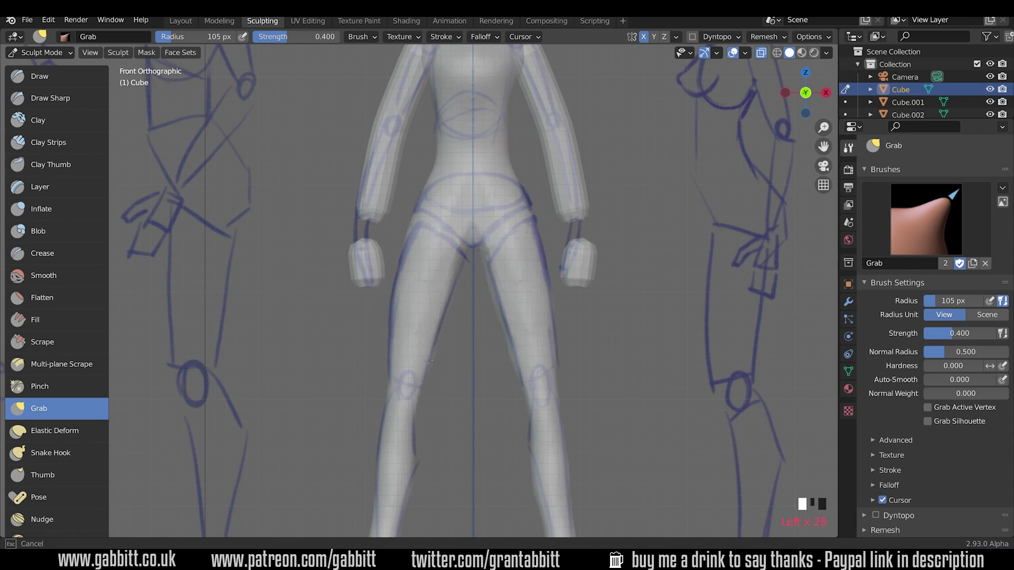
mouse_move(441, 279)
left_mouse_down()
mouse_move(490, 264)
mouse_move(475, 250)
left_mouse_up()
Reshape the calves, shins and ankles with the Grab brush to fit the front reference
middle_click_drag(567, 388, 584, 220, "shift")
left_click_drag(388, 376, 393, 376)
left_click_drag(389, 399, 396, 390)
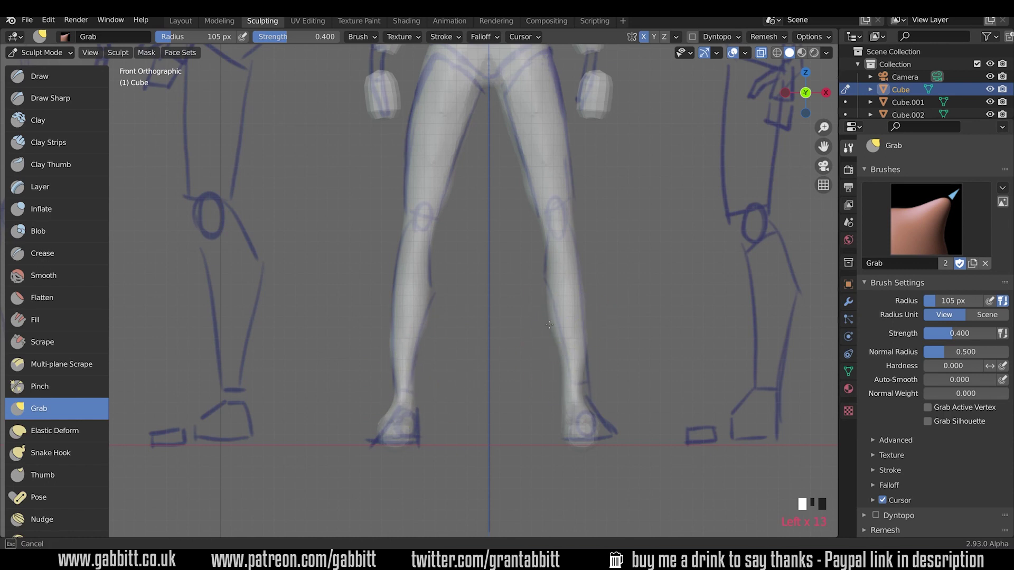
left_click_drag(551, 330, 556, 332)
left_click_drag(557, 360, 591, 370)
left_click_drag(560, 346, 564, 346)
left_click_drag(565, 270, 564, 267)
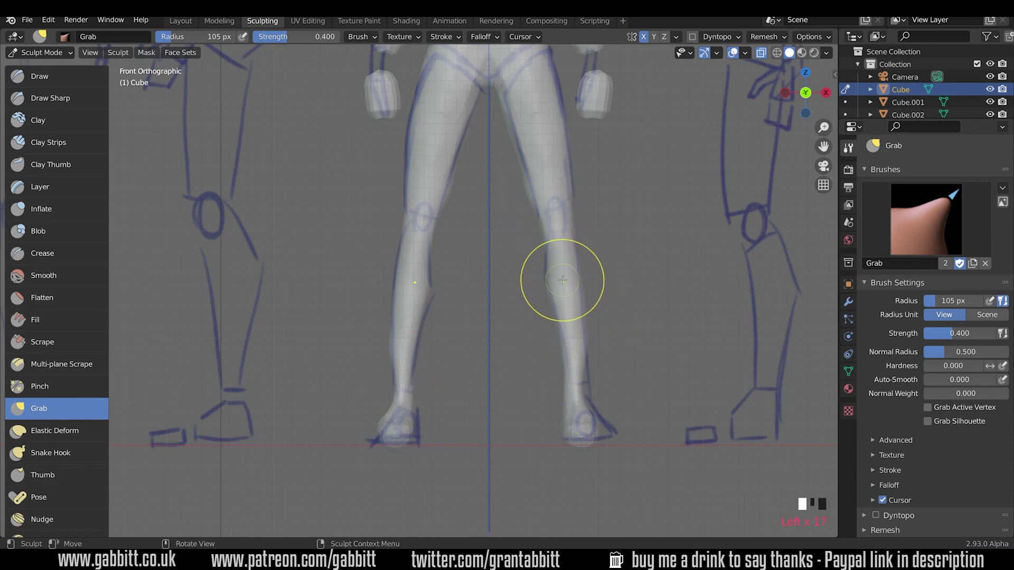
Adjust the waist and pull the neck-to-shoulder contour inward to fit the front reference
middle_click_drag(599, 228, 591, 424, "shift")
left_click(518, 121)
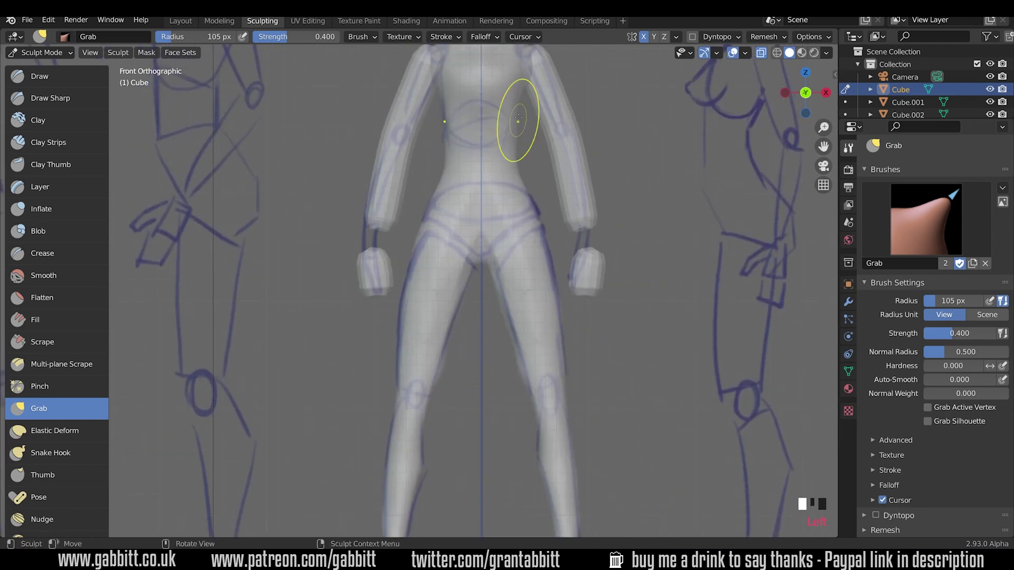
middle_click_drag(571, 152, 547, 256, "shift")
left_click_drag(498, 105, 489, 109)
left_click_drag(489, 111, 477, 121)
left_click_drag(479, 123, 468, 135)
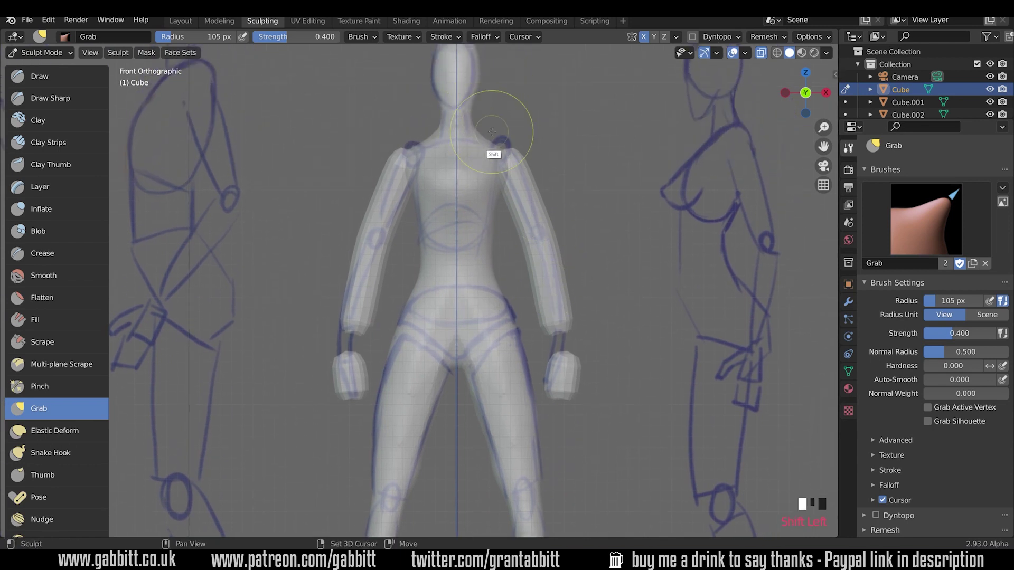
In the right side view, pull the back, waist and buttocks to the reference outline with a 182 px Grab brush
key("KP_3")
key("f")
left_click(452, 144)
left_click_drag(397, 108, 382, 112)
left_click_drag(404, 138, 386, 136)
left_click_drag(400, 168, 390, 171)
left_click_drag(390, 222, 376, 224)
left_click_drag(387, 200, 377, 202)
left_click_drag(367, 308, 380, 317)
mouse_move(384, 329)
left_mouse_down()
mouse_move(400, 332)
mouse_move(391, 325)
left_mouse_up()
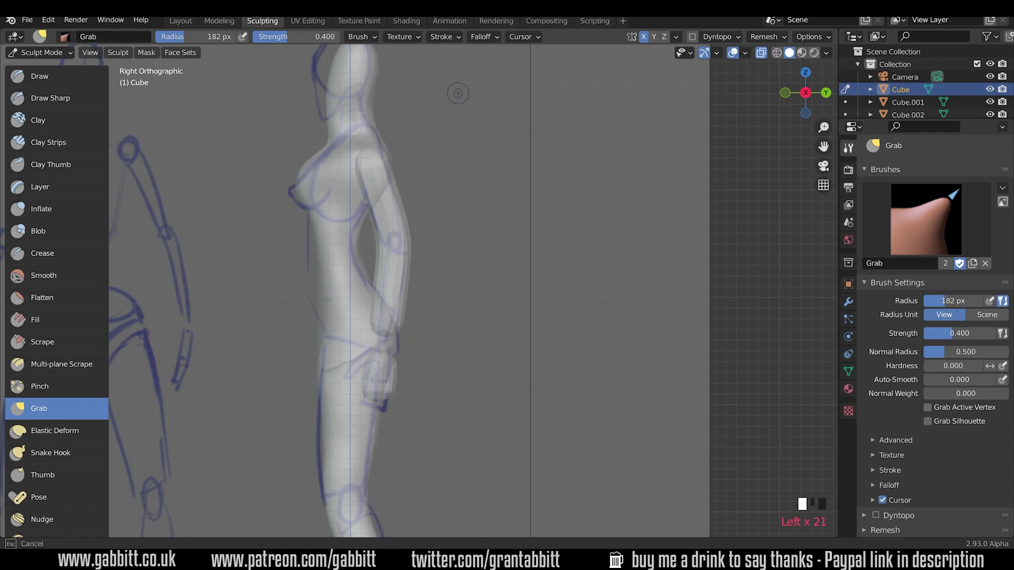
Pull the belly and bust forward and adjust the front of the neck to match the side reference
left_click_drag(323, 269, 317, 270)
left_click_drag(342, 202, 304, 194)
left_click_drag(345, 165, 349, 166)
left_click_drag(326, 124, 336, 112)
Reshape the face, head and throat with a smaller Grab brush to follow the side reference
key("f")
left_click(315, 126)
left_click_drag(330, 91, 324, 89)
middle_click_drag(368, 77, 381, 141, "shift")
left_click_drag(341, 116, 331, 115)
left_click_drag(340, 130, 332, 153)
left_click_drag(342, 142, 336, 140)
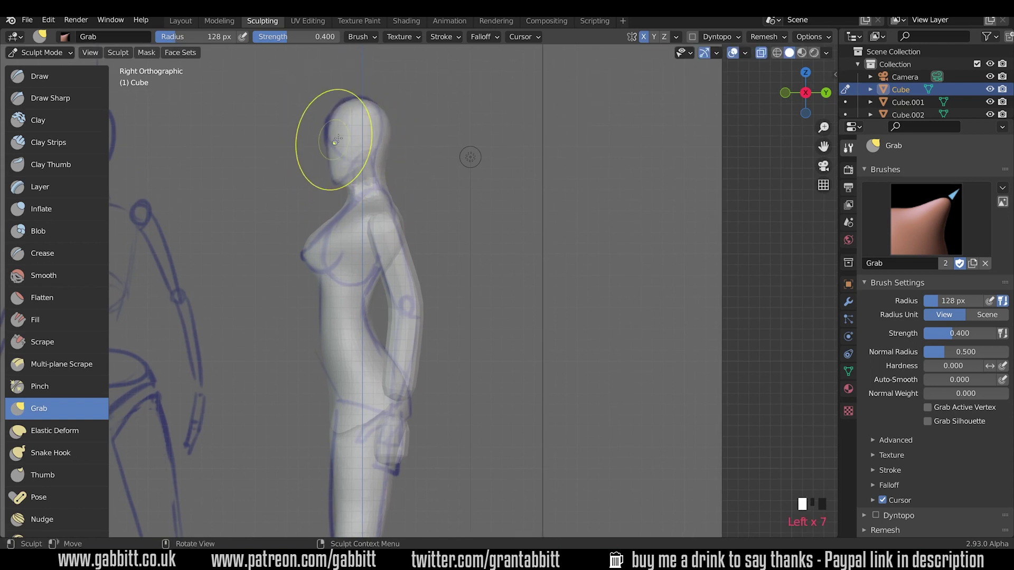
key("f")
left_click(382, 195)
left_click_drag(353, 185, 355, 180)
left_click_drag(362, 179, 366, 175)
Turn off X-ray display and voxel-remesh the body to even out the stretched faces
middle_click_drag(373, 193, 555, 299)
middle_click_drag(554, 299, 509, 323)
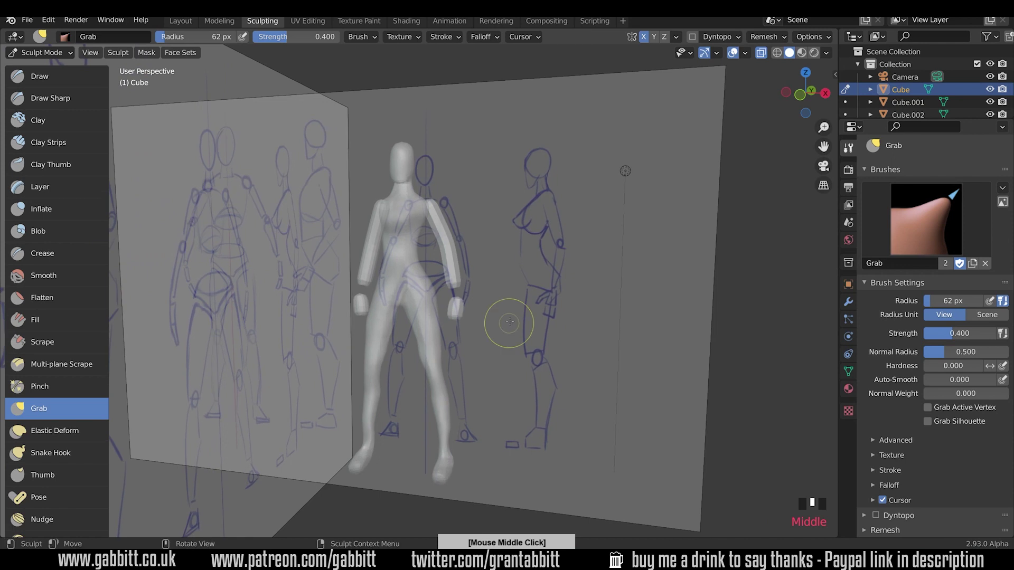
left_click(761, 53)
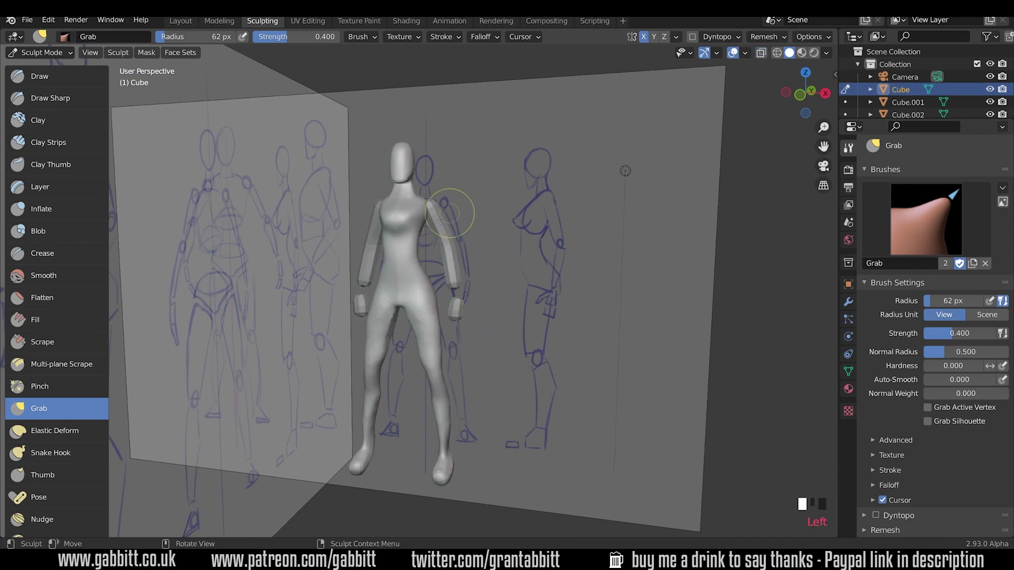
mouse_move(441, 220)
middle_mouse_down()
mouse_move(422, 211)
mouse_move(451, 267)
mouse_move(454, 209)
middle_mouse_up()
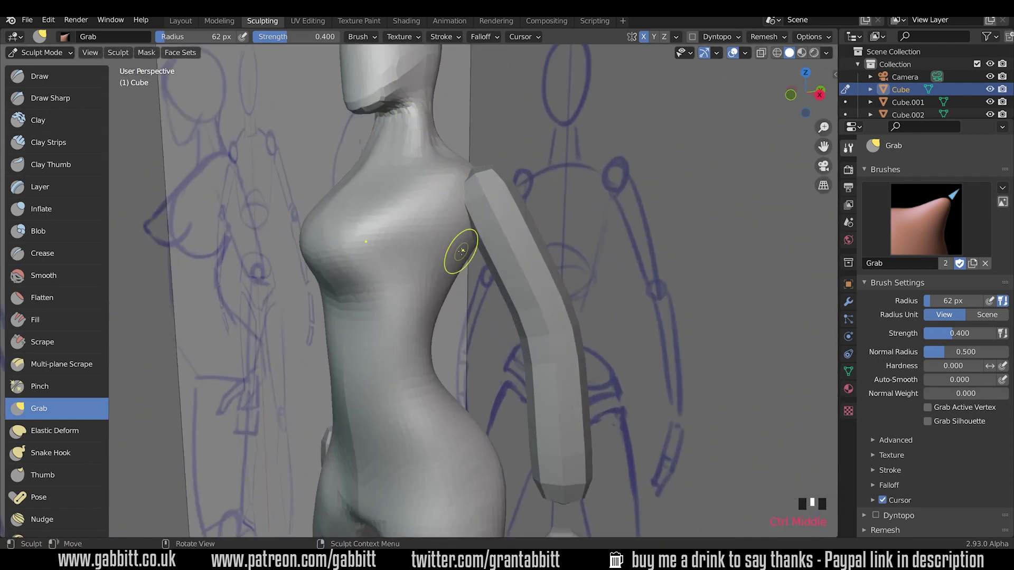
key("ctrl+r")
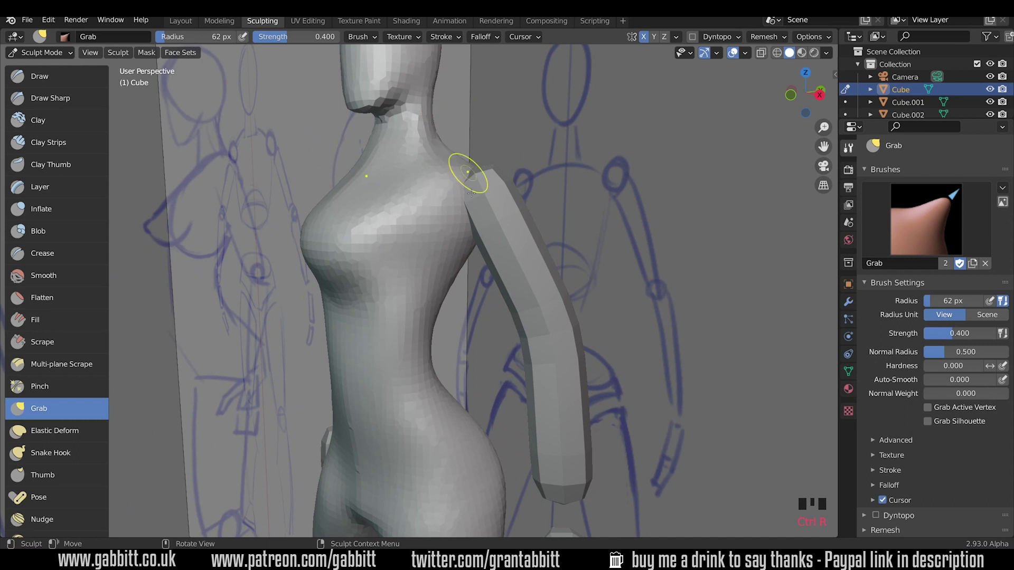
middle_click_drag(467, 172, 556, 375)
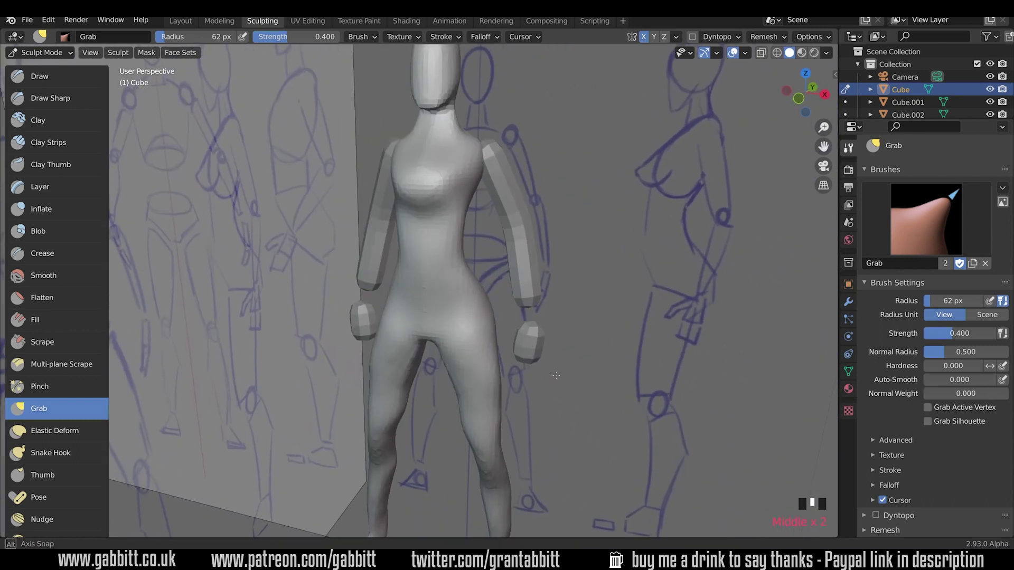
Reshape the shoulders with a 132 px Grab brush, and pull the bust upward in the right side view
key("KP_1")
key("f")
left_click(502, 154)
left_click_drag(496, 153, 471, 183)
middle_click_drag(470, 183, 518, 192)
mouse_move(518, 253)
middle_mouse_down("ctrl")
mouse_move(519, 192)
mouse_move(491, 290)
middle_mouse_up("ctrl")
left_click_drag(563, 256, 570, 262)
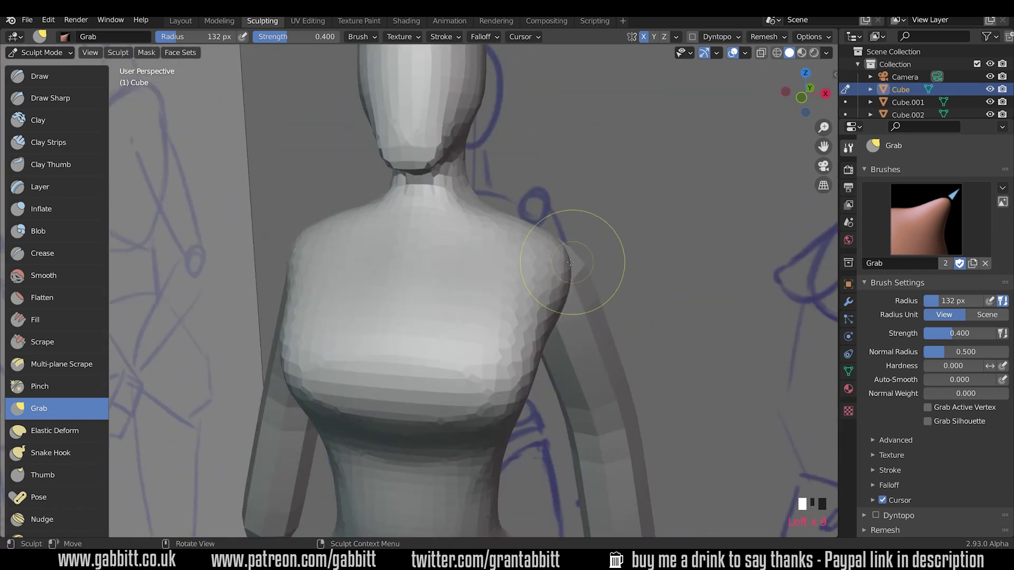
key("KP_3")
left_click_drag(217, 348, 204, 299)
Add volume to the calves with the Inflate brush at 132 px and strength 0.500
mouse_move(375, 349)
middle_mouse_down()
mouse_move(465, 338)
mouse_move(493, 306)
mouse_move(459, 312)
middle_mouse_up()
middle_click_drag(475, 312, 369, 248, "shift")
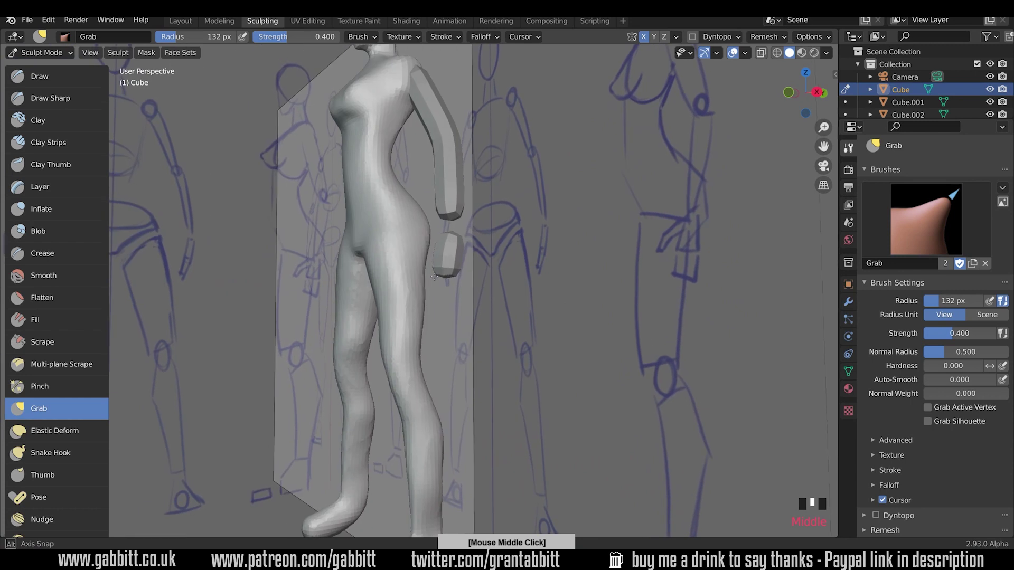
left_click(60, 213)
mouse_move(474, 412)
middle_mouse_down("shift")
mouse_move(482, 319)
mouse_move(419, 317)
middle_mouse_up("shift")
scroll(483, 319, "up", 2)
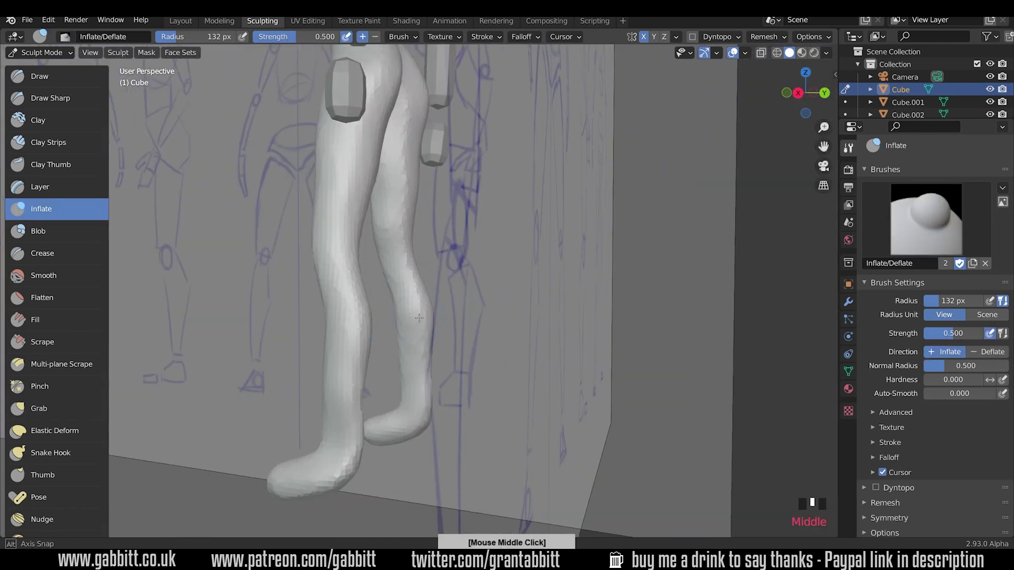
middle_click_drag(413, 273, 483, 320)
left_click_drag(423, 301, 422, 280)
mouse_move(415, 296)
middle_mouse_down()
mouse_move(491, 300)
mouse_move(481, 144)
middle_mouse_up()
middle_click_drag(521, 391, 492, 381)
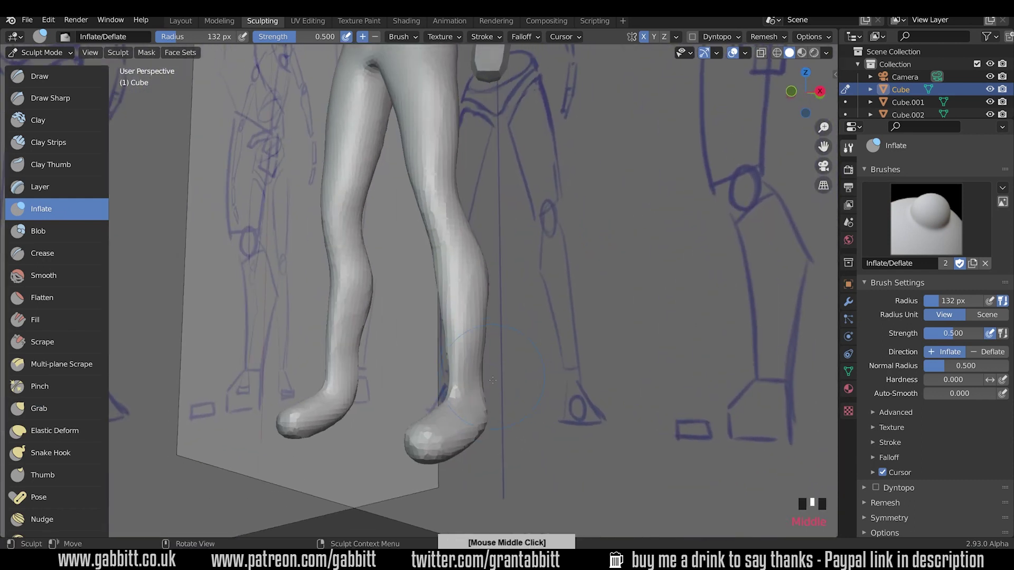
Thin the ankles and upper feet by deflating them with the inverted Inflate brush
left_click_drag(486, 384, 484, 395, "ctrl")
middle_click_drag(481, 377, 445, 392)
left_click_drag(449, 414, 443, 408, "ctrl")
mouse_move(437, 400)
middle_mouse_down()
mouse_move(396, 391)
mouse_move(486, 407)
mouse_move(532, 379)
mouse_move(536, 401)
middle_mouse_up()
Refine the shoulder and chest with the Grab brush, then smooth the chest surface at a 71 px radius
left_click(55, 408)
mouse_move(338, 275)
middle_mouse_down("ctrl")
mouse_move(428, 208)
mouse_move(365, 280)
middle_mouse_up("ctrl")
middle_click_drag(365, 280, 320, 361, "shift")
middle_click_drag(512, 125, 412, 156)
left_click_drag(412, 156, 419, 147)
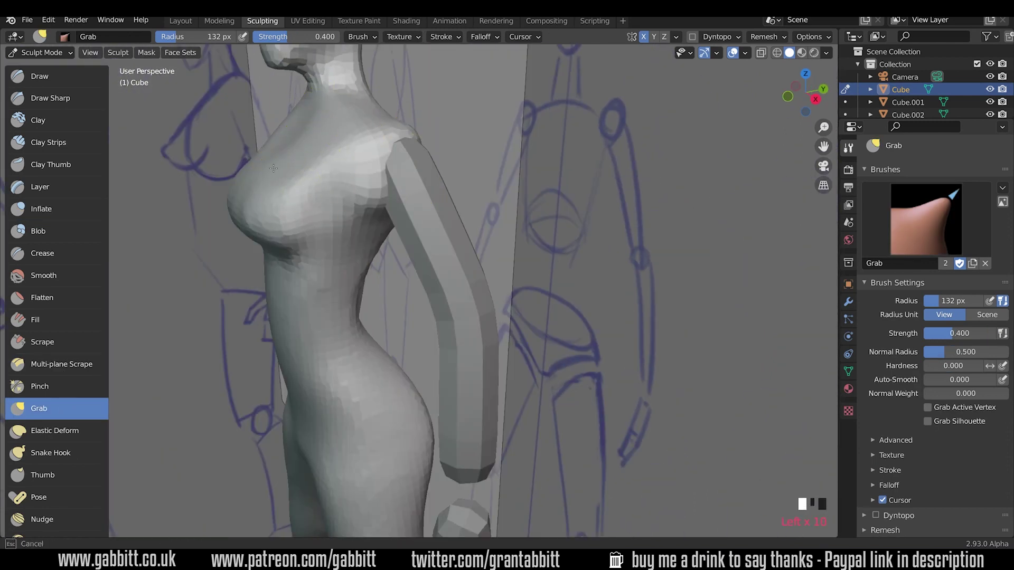
key("f")
left_click(383, 164)
mouse_move(301, 269)
middle_mouse_down()
mouse_move(337, 341)
mouse_move(446, 162)
middle_mouse_up()
mouse_move(433, 142)
left_mouse_down("shift")
mouse_move(442, 122)
mouse_move(459, 140)
left_mouse_up("shift")
left_click_drag(511, 166, 506, 195, "shift")
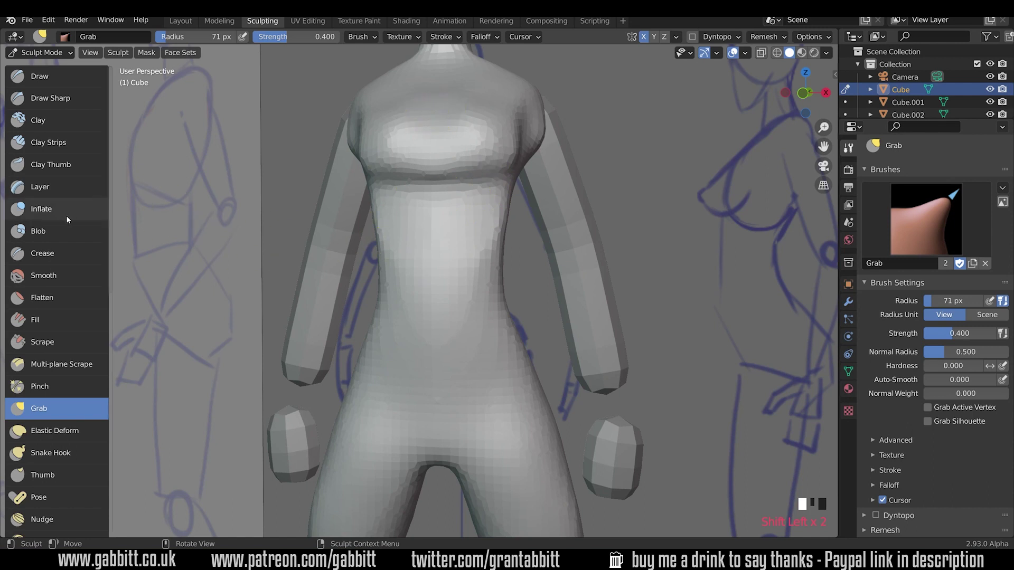
Define the breasts by carving the cleavage, outer edges and underside with a 71 px Crease brush, smoothing where needed
left_click(70, 250)
left_click_drag(456, 189, 510, 167)
mouse_move(509, 166)
middle_mouse_down()
mouse_move(467, 182)
mouse_move(502, 185)
middle_mouse_up()
left_click_drag(466, 168, 492, 127, "shift")
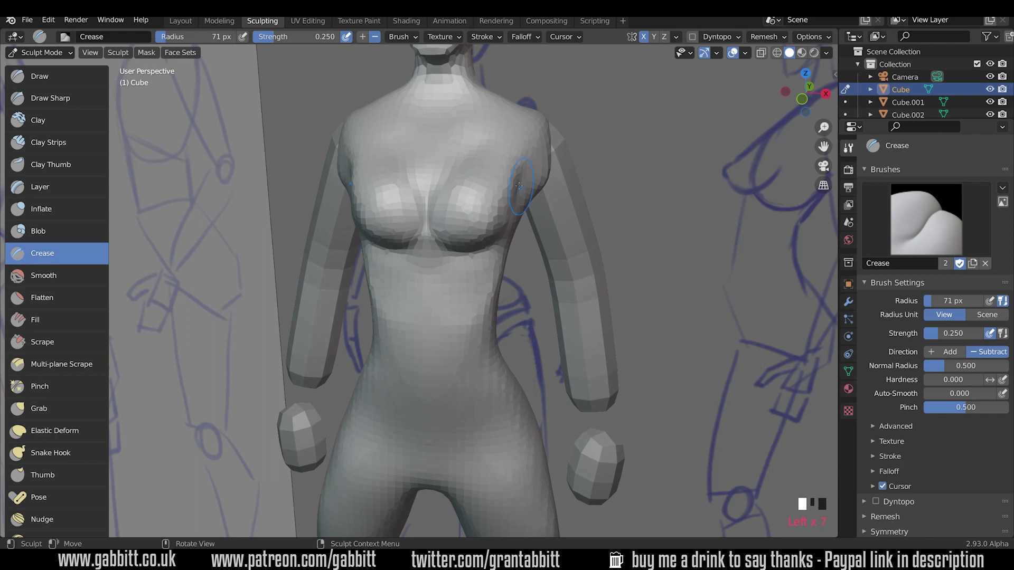
left_click_drag(505, 238, 459, 256)
middle_click_drag(464, 276, 483, 280)
left_click_drag(501, 151, 462, 174)
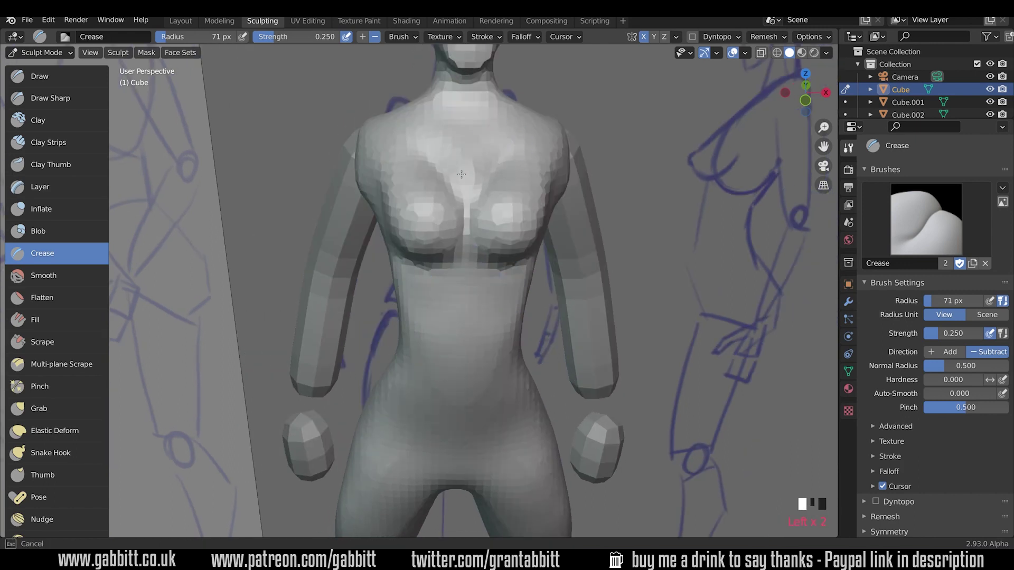
middle_click_drag(426, 205, 461, 184)
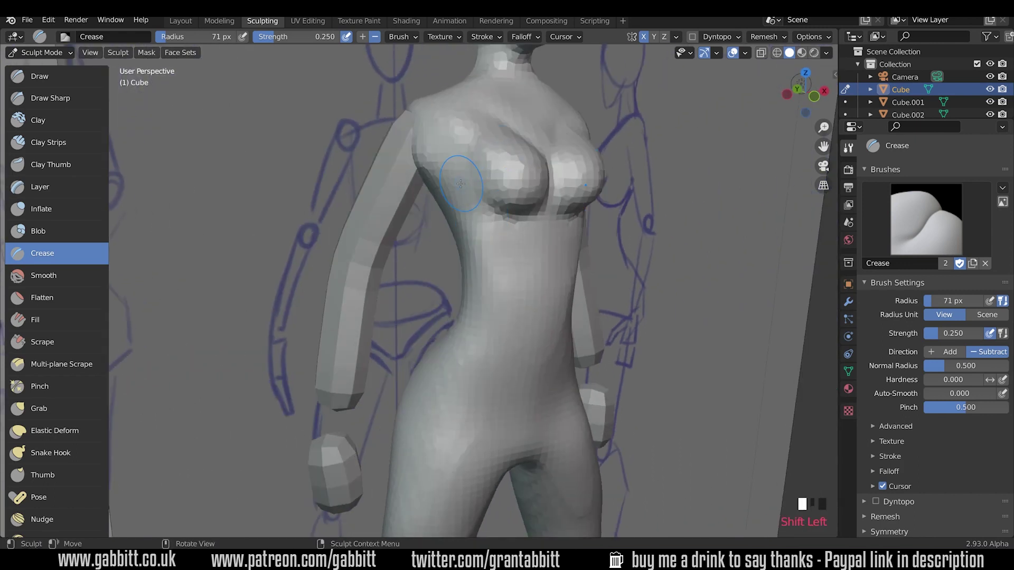
Add raised definition to the lower abdomen and groin with the inverted Crease brush
middle_click_drag(530, 292, 499, 233)
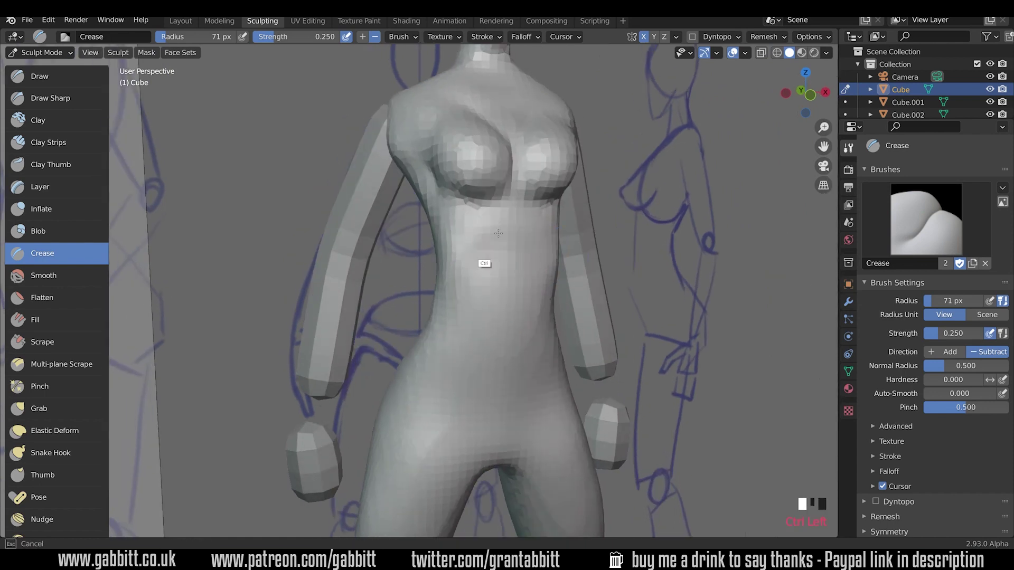
left_click_drag(506, 417, 501, 423, "ctrl")
middle_click_drag(578, 346, 539, 213, "shift")
mouse_move(520, 230)
left_mouse_down("ctrl")
mouse_move(471, 297)
mouse_move(489, 265)
left_mouse_up("ctrl")
Fill out the hip and buttock area with the Inflate brush and smooth the result
mouse_move(488, 265)
middle_mouse_down()
mouse_move(478, 254)
mouse_move(482, 220)
mouse_move(300, 341)
mouse_move(391, 243)
mouse_move(376, 260)
middle_mouse_up()
left_click(58, 208)
mouse_move(379, 259)
left_mouse_down()
mouse_move(382, 285)
mouse_move(359, 261)
left_mouse_up()
left_click_drag(396, 262, 401, 280)
left_click_drag(400, 280, 392, 270, "shift")
mouse_move(370, 272)
middle_mouse_down()
mouse_move(475, 259)
mouse_move(520, 238)
mouse_move(505, 346)
middle_mouse_up()
Adjust the shoulder area from above and lift the bust in the side view with a 136 px Grab brush
scroll(518, 238, "down", 4)
scroll(505, 346, "up", 4)
key("g")
middle_click_drag(475, 211, 435, 235, "shift")
left_click_drag(434, 236, 425, 244)
key("f")
middle_click_drag(423, 248, 407, 364)
left_click_drag(407, 354, 410, 346)
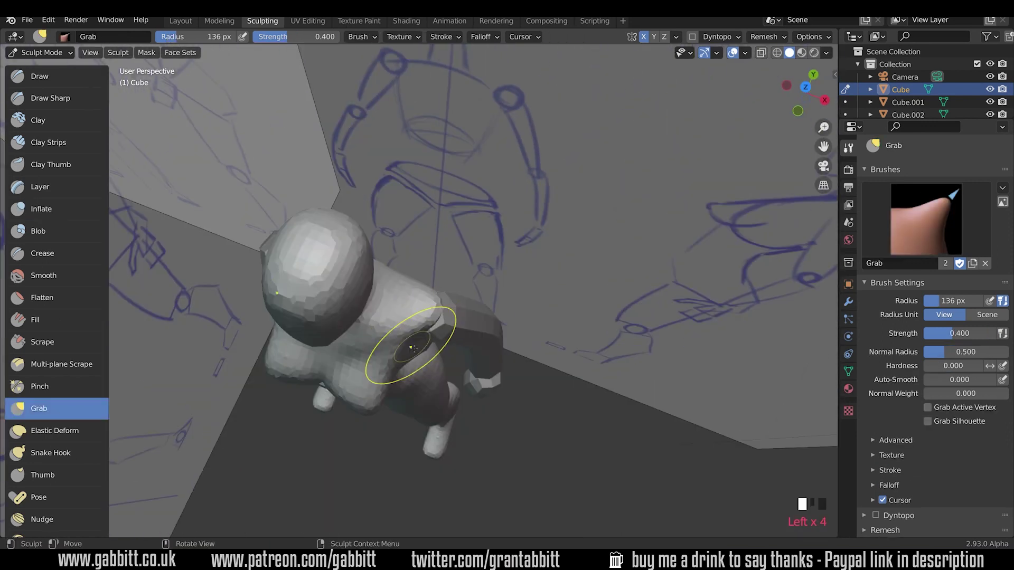
middle_click_drag(411, 345, 425, 154)
key("KP_3")
left_click_drag(290, 213, 292, 134)
middle_click_drag(317, 159, 381, 175)
In the right side view, adjust the lower leg and pull the foot to the reference with the Grab brush
key("KP_3")
middle_click_drag(412, 380, 410, 299, "shift")
key("f")
left_click_drag(367, 328, 358, 324)
middle_click_drag(336, 389, 336, 285, "shift")
middle_click_drag(386, 427, 419, 318, "shift")
key("f")
left_click(364, 420)
left_click_drag(352, 427, 339, 433)
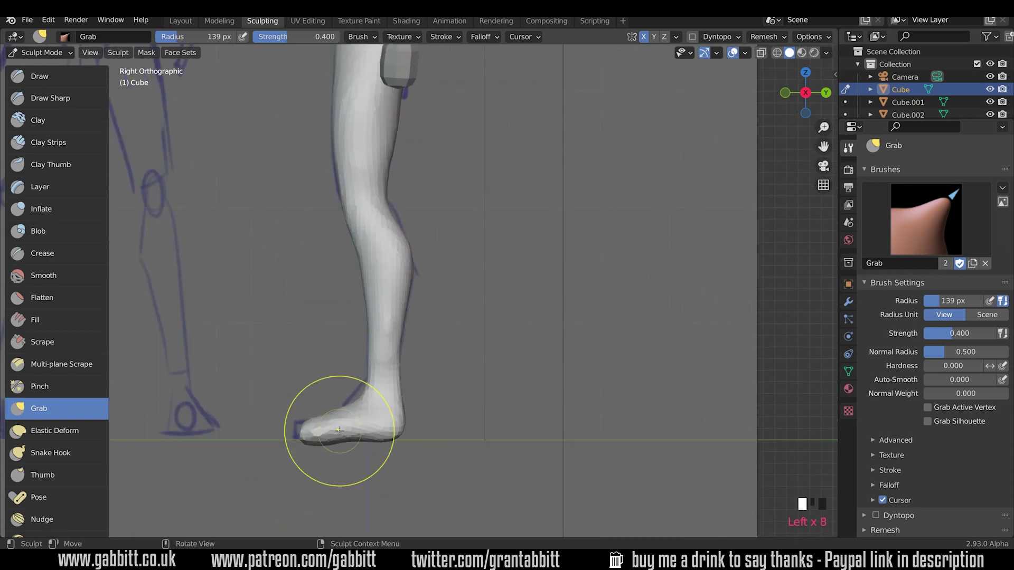
key("f")
left_click(414, 384)
In the front view, pull the feet and calves outward with the Grab brush
key("KP_1")
key("f")
left_click(548, 439)
left_click_drag(492, 423, 505, 419)
left_click_drag(481, 341, 498, 332)
Inflate the lower legs down to the ankles, then adjust the soles of the feet with a 92 px Grab brush
key("f")
left_click(473, 232)
key("i")
left_click_drag(492, 293, 489, 359)
left_click(57, 408)
key("f")
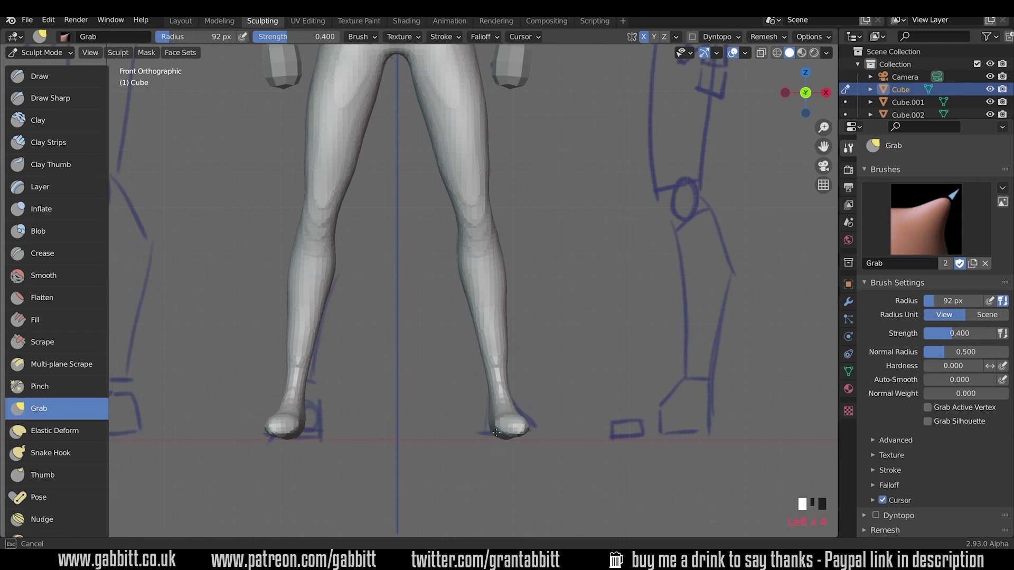
left_click(541, 461)
left_click_drag(495, 444, 492, 436)
Switch sculpting from the body to the arms object, reduce its voxel size and remesh it
mouse_move(571, 311)
middle_mouse_down("shift")
mouse_move(584, 406)
mouse_move(607, 376)
middle_mouse_up("shift")
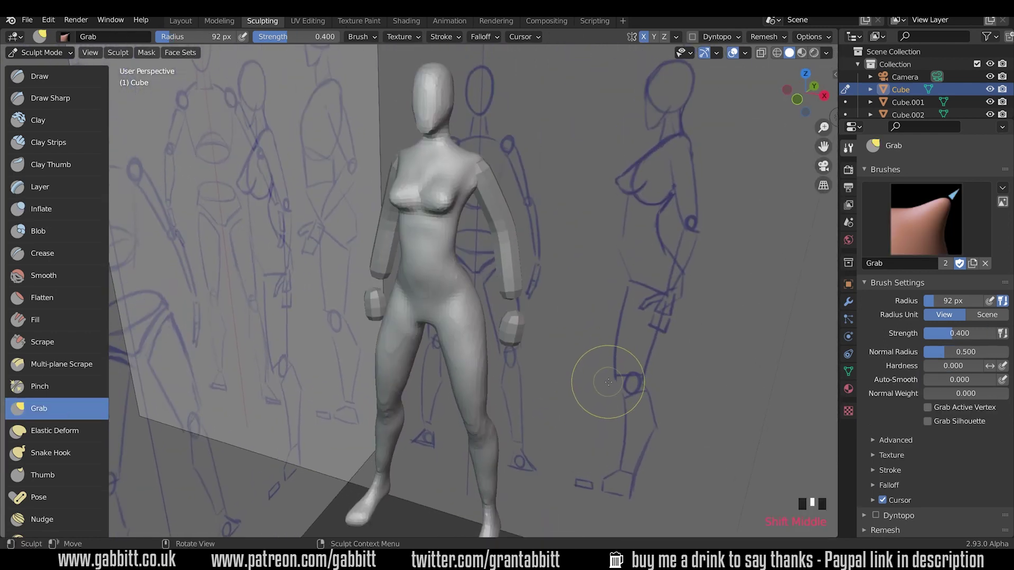
key("ctrl+Tab")
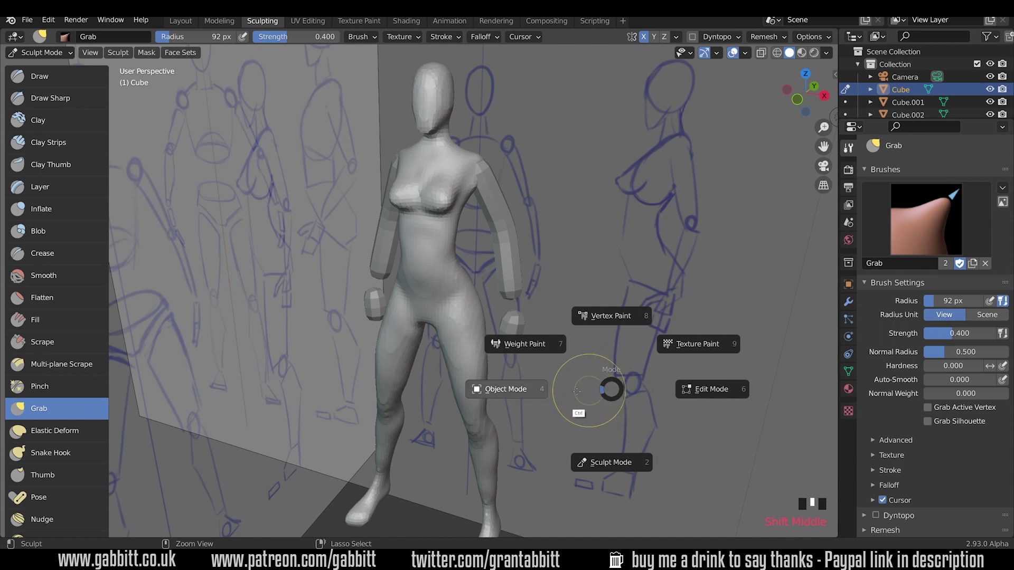
left_click(525, 396)
left_click(512, 261)
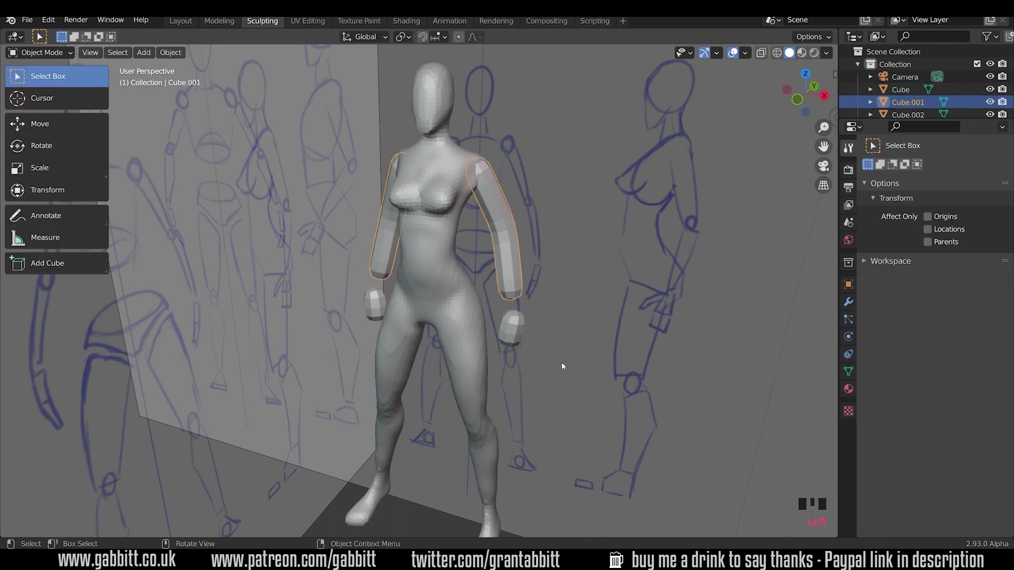
key("ctrl+Tab")
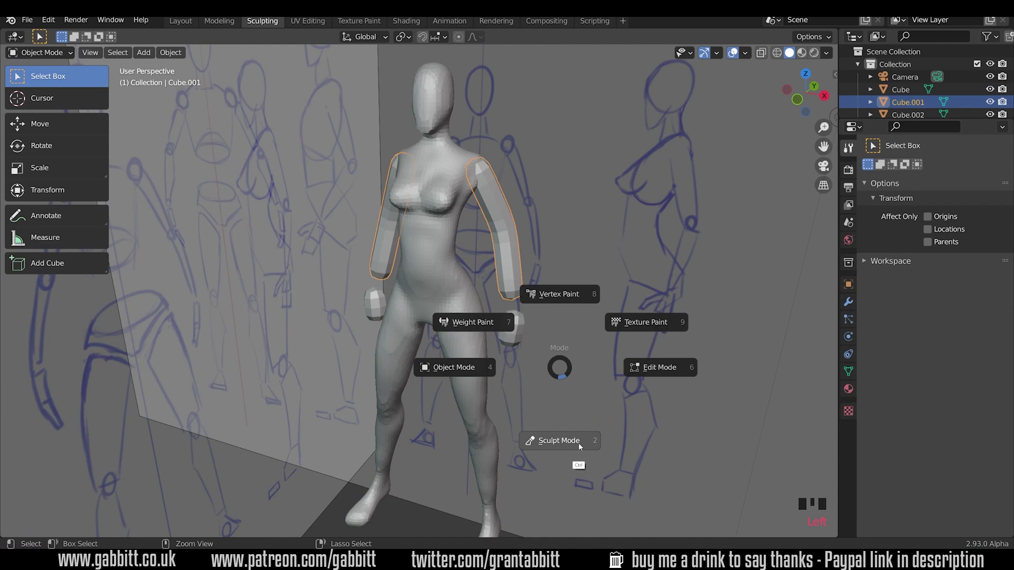
left_click(578, 443)
key("shift+r")
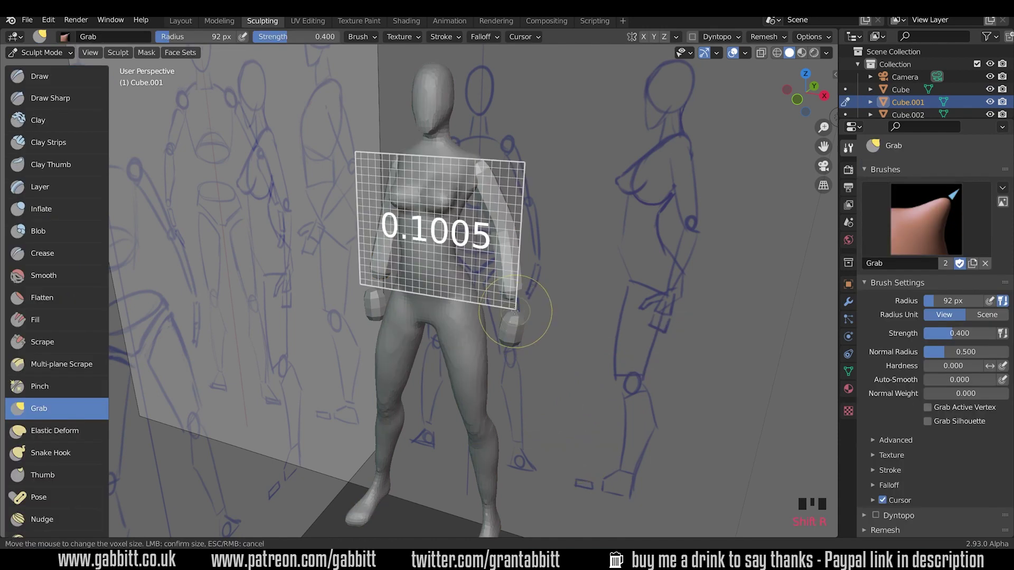
left_click(557, 230)
key("ctrl+r")
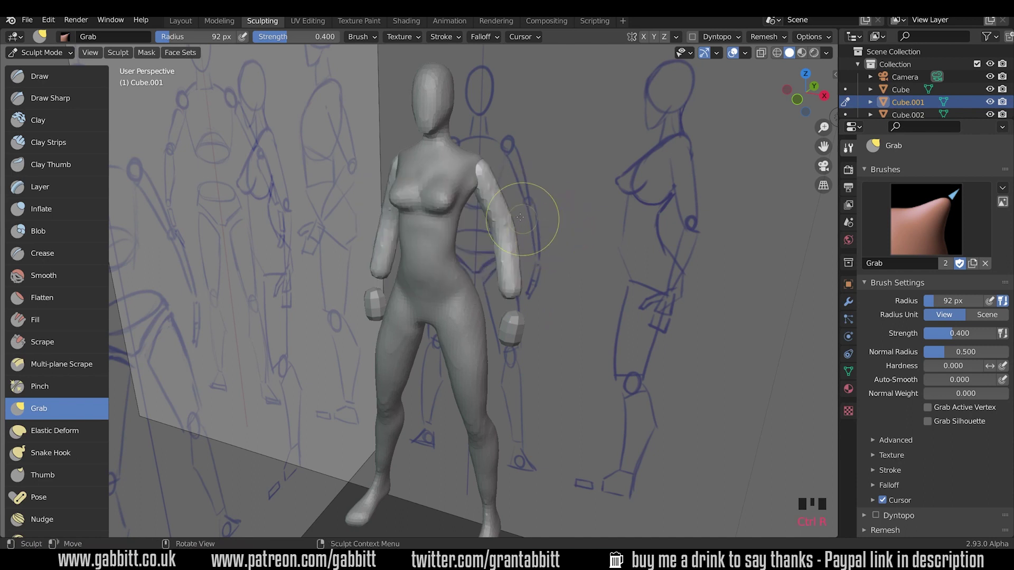
Smooth the upper arm, then reshape the shoulder end and forearm with the Grab brush, finishing at 79 px
mouse_move(498, 204)
left_mouse_down("shift")
mouse_move(508, 288)
mouse_move(485, 173)
left_mouse_up("shift")
middle_click_drag(697, 324, 549, 325)
key("f")
left_click(376, 200)
left_click_drag(377, 199, 372, 172)
middle_click_drag(433, 206, 494, 182)
key("f")
left_click(522, 246)
left_click_drag(528, 251, 519, 261)
middle_click_drag(574, 336, 625, 327)
Switch sculpting to the hands object, reduce its voxel size and remesh it
middle_click_drag(511, 215, 539, 323)
key("ctrl+Tab")
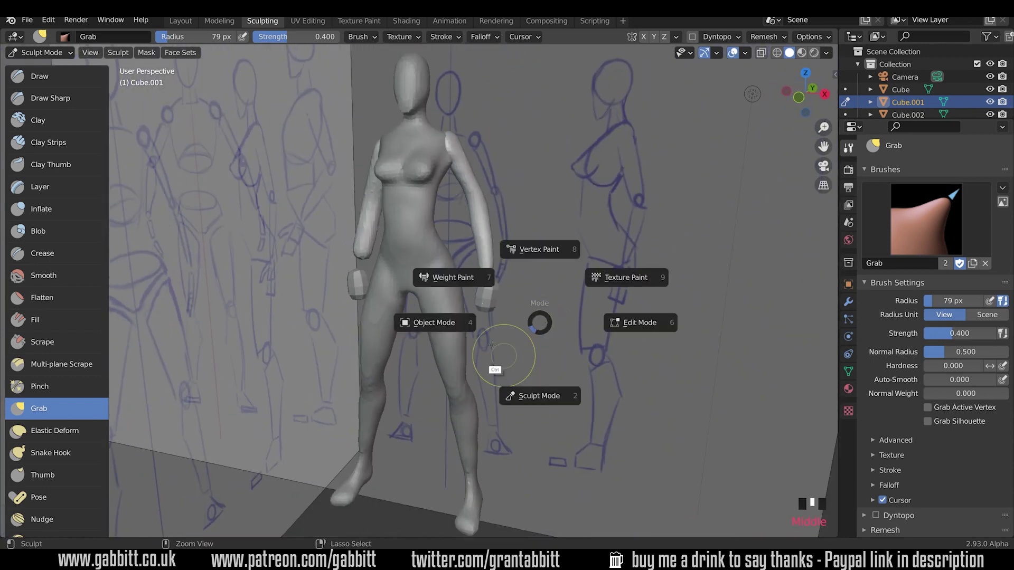
left_click(528, 323)
left_click(496, 309)
key("ctrl+Tab")
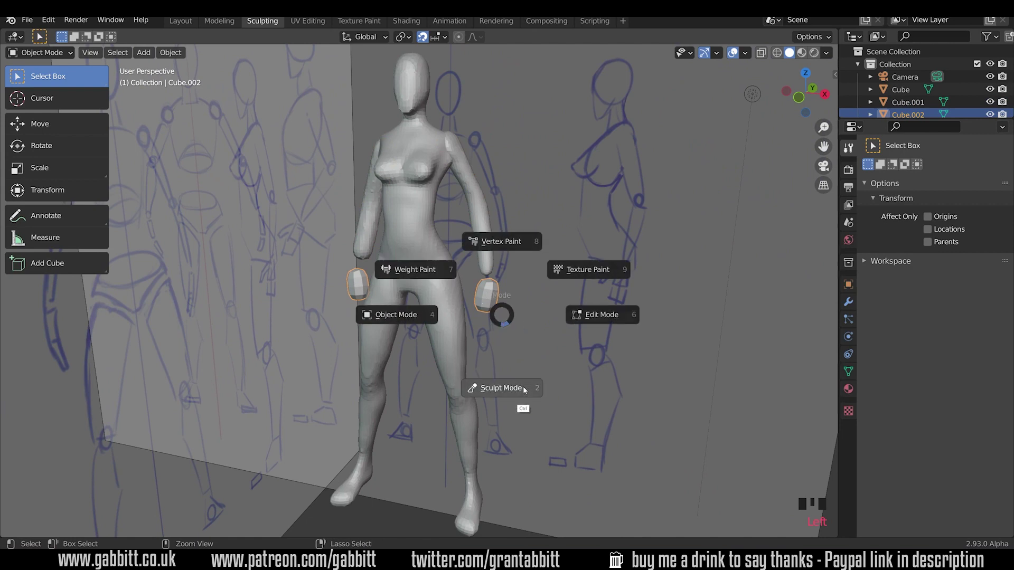
left_click(518, 411)
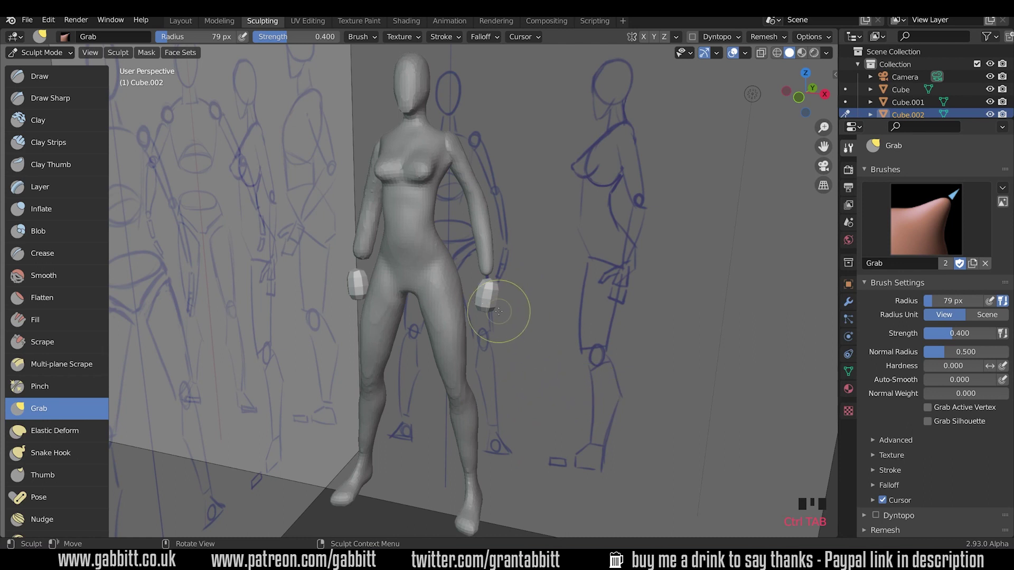
key("ctrl+Tab")
key("ctrl+Tab")
key("shift+r")
left_click(550, 244)
key("ctrl+r")
scroll(539, 258, "up", 3)
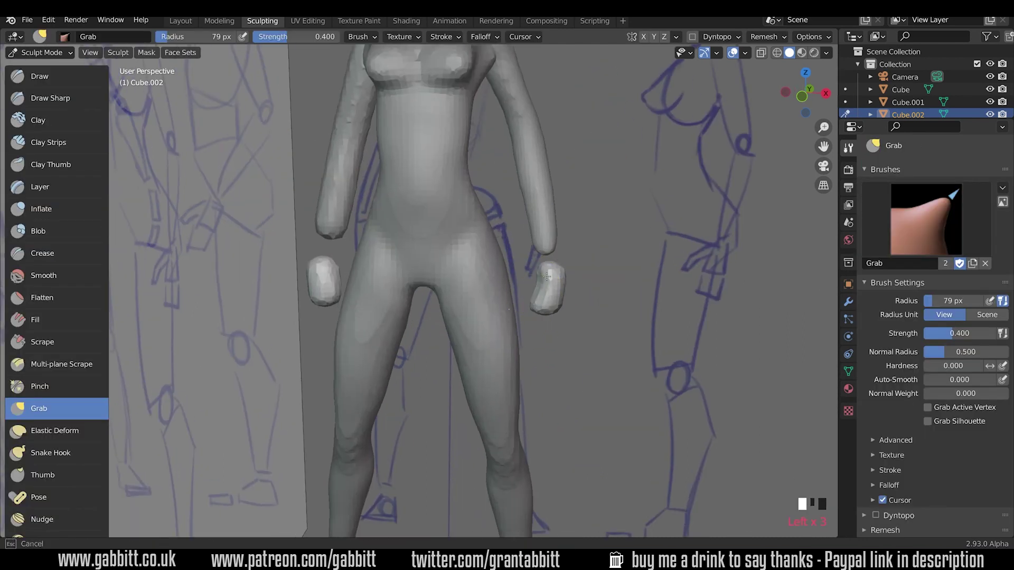
Shape one hand block into a slimmer, curved hand joining the wrist with the 79 px Grab brush
left_click_drag(555, 301, 534, 306)
left_click_drag(557, 270, 549, 259)
scroll(542, 339, "down", 2)
Enable X mirroring for the hands and symmetrize them from +X to -X
middle_click_drag(542, 340, 544, 334)
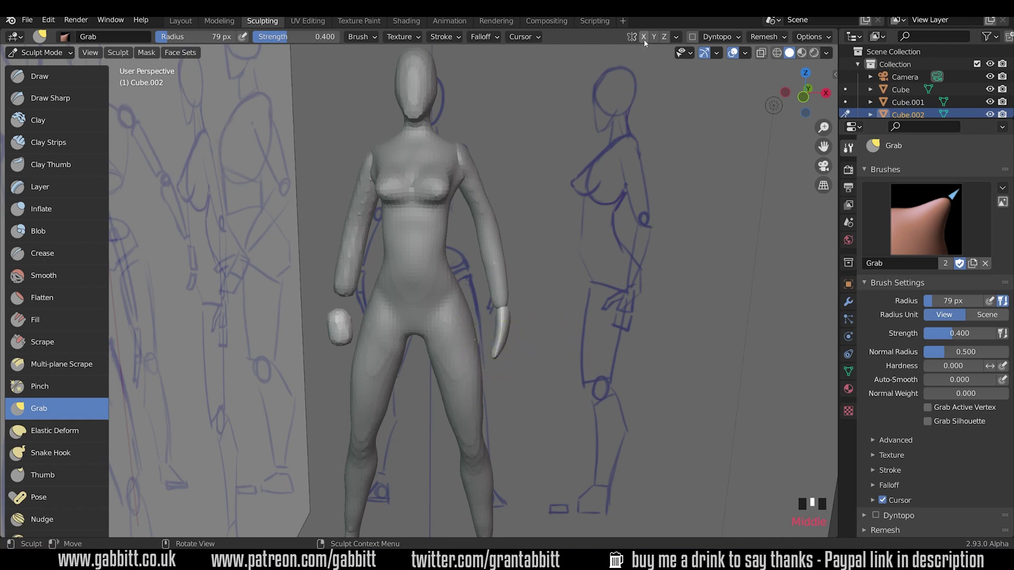
left_click(676, 37)
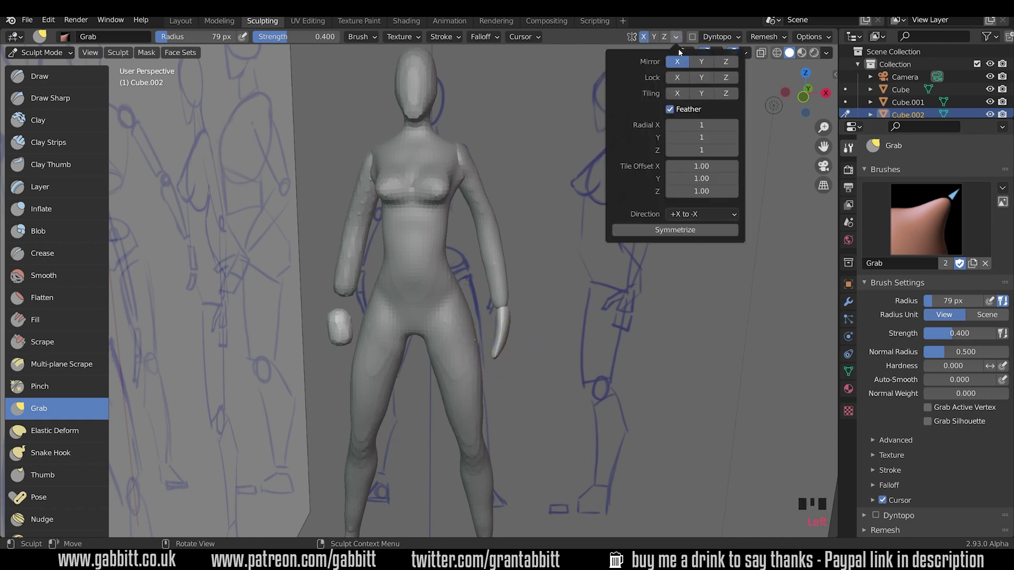
left_click(680, 230)
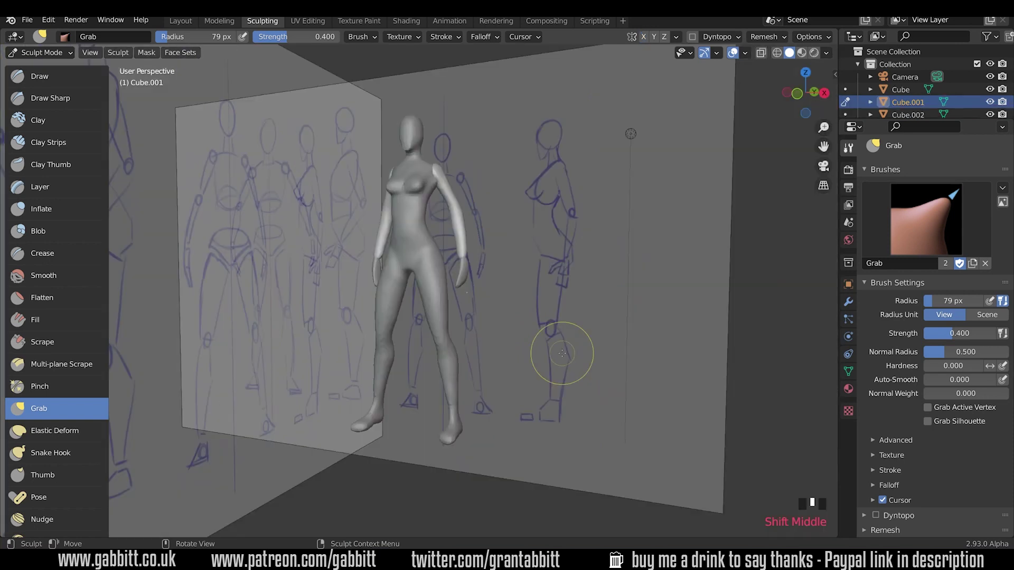
Switch sculpting from the arms back to the body object
key("ctrl+Tab")
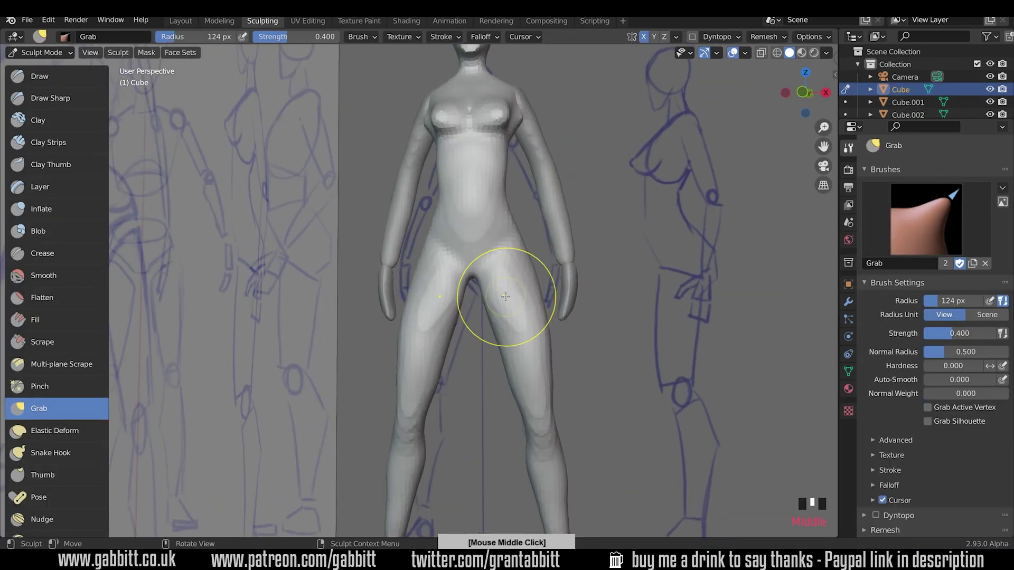
middle_click_drag(486, 294, 528, 296)
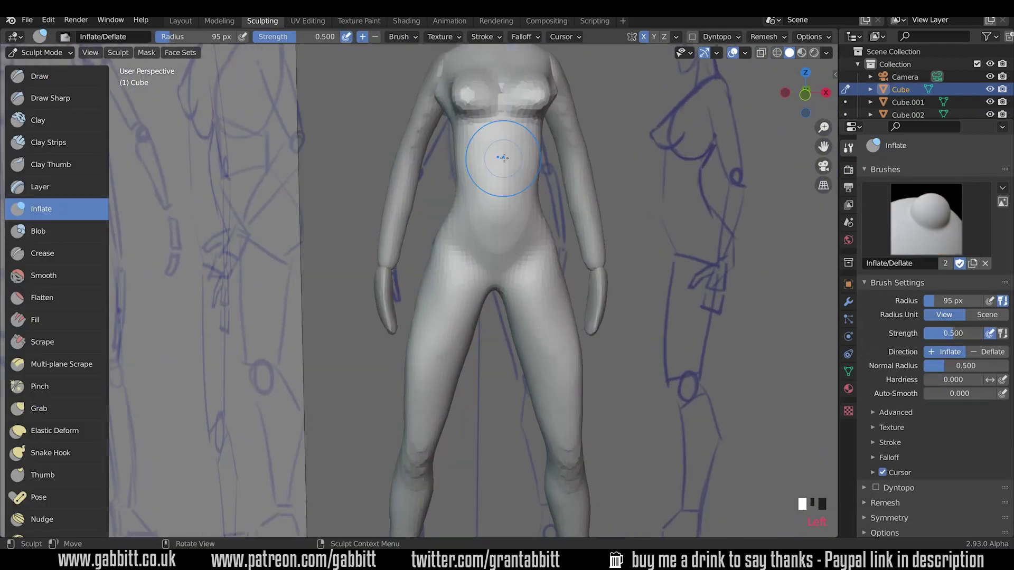
Shape the torso and abdomen with Clay Strips and crease a V of groin lines across the front of the pelvis
middle_click_drag(504, 159, 417, 167)
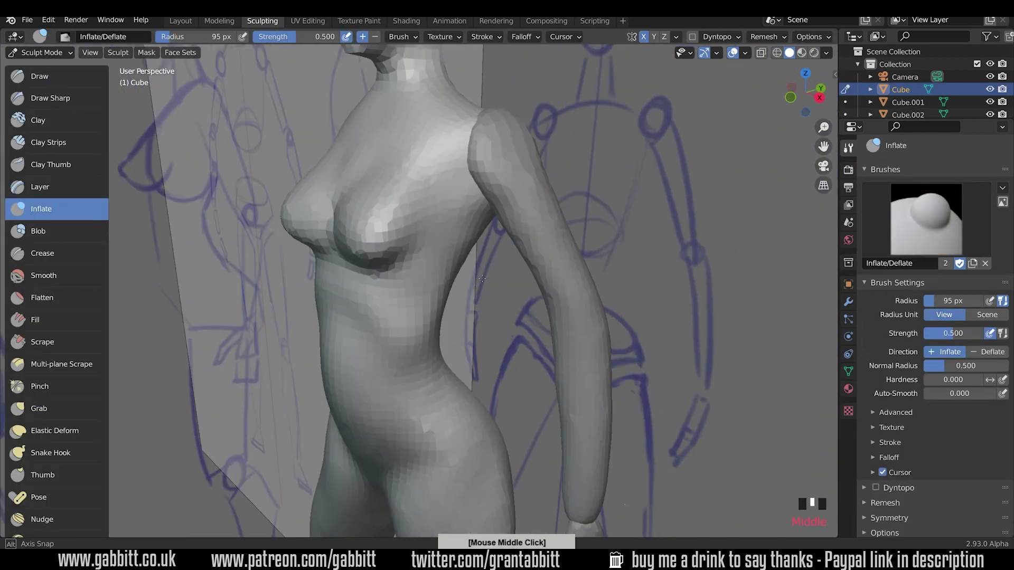
left_click(40, 187)
left_click(48, 142)
left_click_drag(494, 239, 500, 227, "ctrl")
scroll(498, 227, "down", 4)
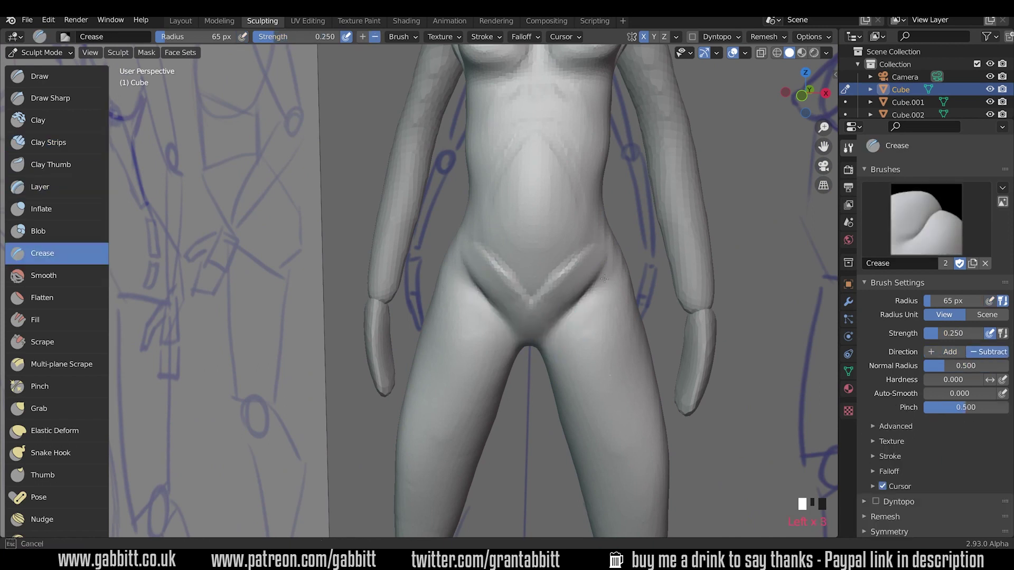
Soften the pelvis lines and work on the breast volume with the Inflate brush at 65 px
key("i")
scroll(507, 316, "down", 4)
mouse_move(520, 317)
middle_mouse_down()
mouse_move(475, 311)
mouse_move(486, 338)
middle_mouse_up()
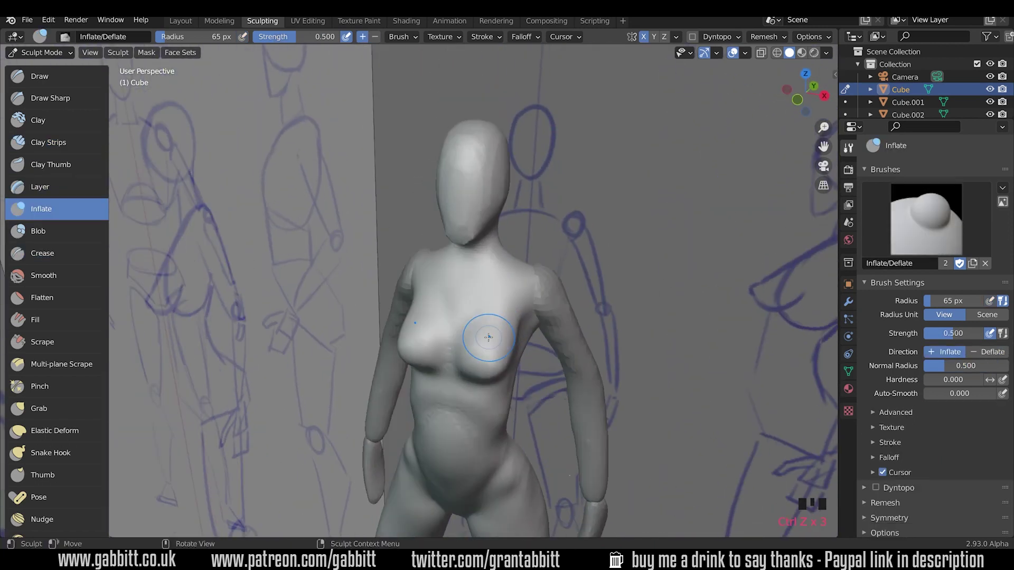
Build up the body's forms with Clay Strips from several sides and remesh the body
left_click(48, 143)
mouse_move(485, 224)
middle_mouse_down()
mouse_move(456, 223)
mouse_move(528, 222)
mouse_move(426, 192)
mouse_move(511, 218)
mouse_move(350, 244)
mouse_move(364, 338)
middle_mouse_up()
key("ctrl+r")
mouse_move(365, 245)
middle_mouse_down()
mouse_move(491, 233)
mouse_move(356, 224)
mouse_move(559, 230)
mouse_move(475, 222)
mouse_move(536, 206)
mouse_move(538, 244)
mouse_move(491, 313)
mouse_move(430, 169)
middle_mouse_up()
key("ctrl+r")
Round out the buttocks and the backs of the thighs with the Inflate brush at 89 px, creasing between them
key("i")
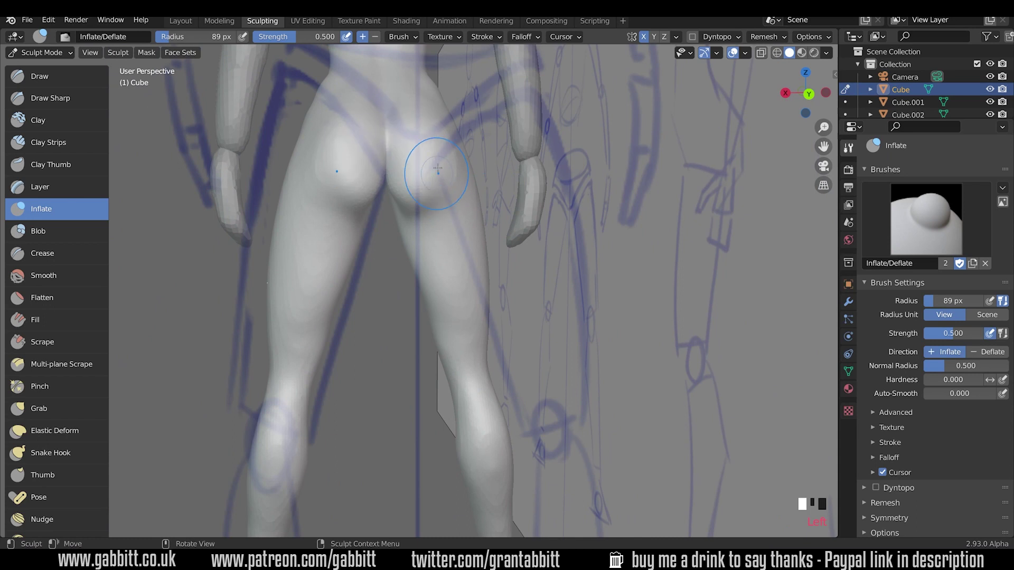
middle_click_drag(429, 264, 387, 267)
key("shift+c")
key("i")
key("f")
mouse_move(461, 348)
middle_mouse_down()
mouse_move(496, 290)
mouse_move(380, 248)
middle_mouse_up()
Crease the groin at 132 px and reshape the hips and thighs with the Grab brush
key("shift+c")
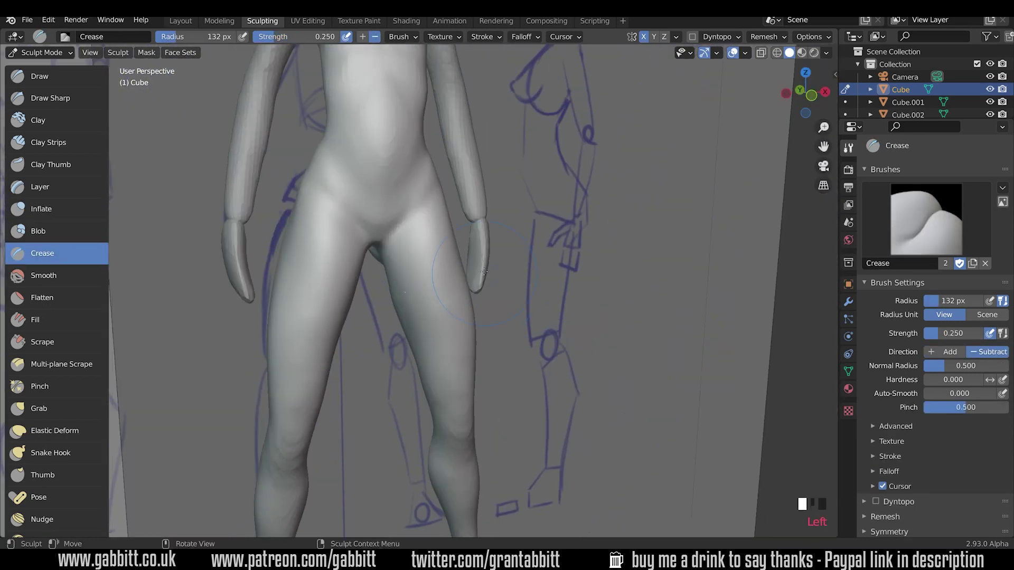
key("f")
middle_click_drag(380, 158, 388, 295, "shift")
key("g")
key("f")
mouse_move(506, 130)
middle_mouse_down()
mouse_move(478, 206)
mouse_move(338, 190)
middle_mouse_up()
left_click_drag(333, 183, 347, 199)
middle_click_drag(427, 274, 418, 174)
key("shift+c")
Crease the body's contours further and smooth the result
mouse_move(391, 259)
middle_mouse_down()
mouse_move(475, 261)
mouse_move(405, 281)
mouse_move(359, 274)
middle_mouse_up()
left_click_drag(470, 296, 476, 248, "shift")
scroll(476, 248, "down", 6)
middle_click_drag(476, 248, 505, 475)
key("i")
Sculpt simple eye sockets and a nose on the head, smoothing the forms between strokes
middle_click_drag(422, 264, 507, 253)
scroll(455, 211, "up", 1)
left_click_drag(460, 137, 455, 110, "shift")
left_click_drag(499, 222, 507, 261)
middle_click_drag(507, 261, 454, 232)
left_click_drag(475, 222, 478, 192, "shift")
mouse_move(478, 192)
middle_mouse_down()
mouse_move(486, 211)
mouse_move(539, 222)
mouse_move(564, 195)
middle_mouse_up()
Sculpt a small navel into the centre of the abdomen with the Draw brush at 14 px
left_click(72, 80)
key("KP_1")
key("alt+z")
scroll(564, 194, "down", 3)
key("alt+z")
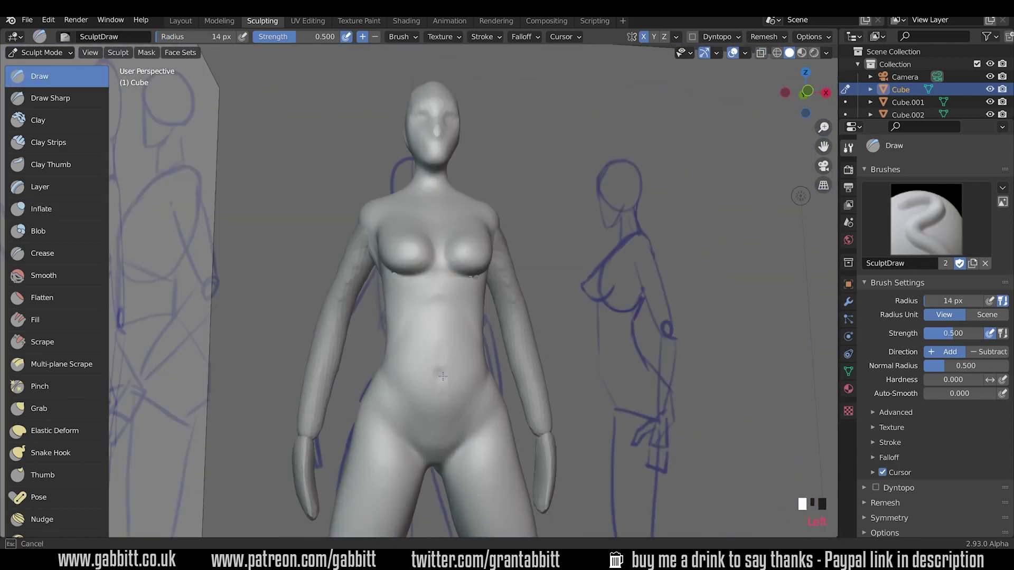
middle_click_drag(528, 238, 425, 302)
Adjust the hip and leg outline with the 130 px Grab brush, checking it against the side reference in X-ray
key("g")
middle_click_drag(660, 299, 466, 288)
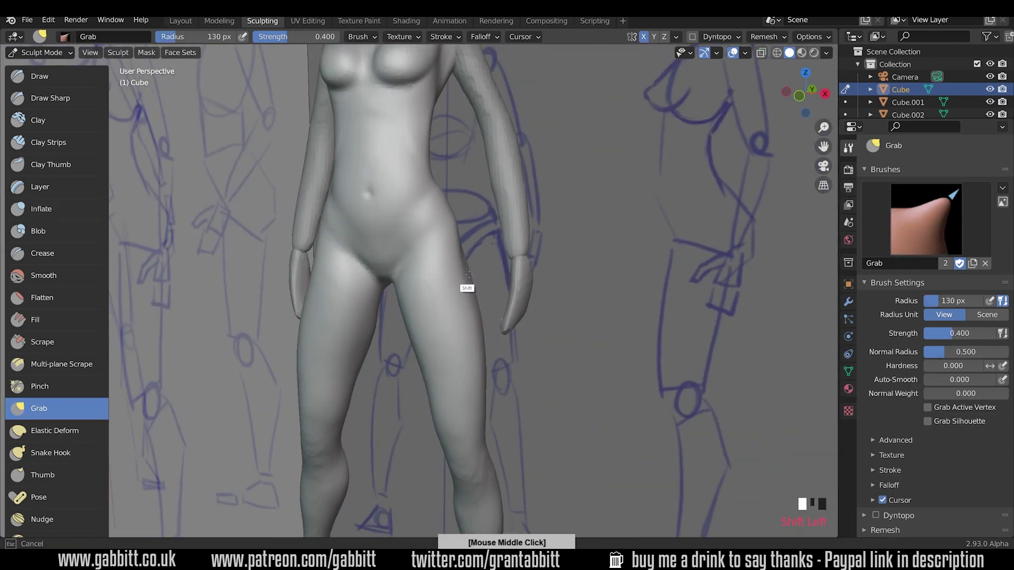
key("KP_3")
key("alt+z")
middle_click_drag(497, 368, 498, 283)
key("alt+z")
scroll(528, 317, "up", 4)
Resize the Grab brush and refine the shape of the lower legs
mouse_move(528, 317)
middle_mouse_down()
mouse_move(577, 347)
mouse_move(679, 335)
mouse_move(475, 391)
middle_mouse_up()
key("f")
left_click_drag(443, 422, 437, 410)
mouse_move(437, 410)
middle_mouse_down()
mouse_move(559, 245)
mouse_move(475, 274)
middle_mouse_up()
scroll(475, 275, "down", 4)
Sharpen the leg contours with the Crease brush in its inverted direction and add volume with Inflate
key("shift+c")
left_click_drag(381, 288, 390, 296, "ctrl")
mouse_move(391, 296)
middle_mouse_down()
mouse_move(401, 242)
mouse_move(417, 324)
mouse_move(407, 339)
middle_mouse_up()
scroll(409, 285, "down", 4)
key("i")
Shift the leg profile in side view with the Elastic Deform brush at 121 px and compare the proportions from the front
key("KP_3")
left_click(55, 430)
left_click_drag(399, 324, 406, 323)
key("KP_1")
scroll(453, 364, "down", 1)
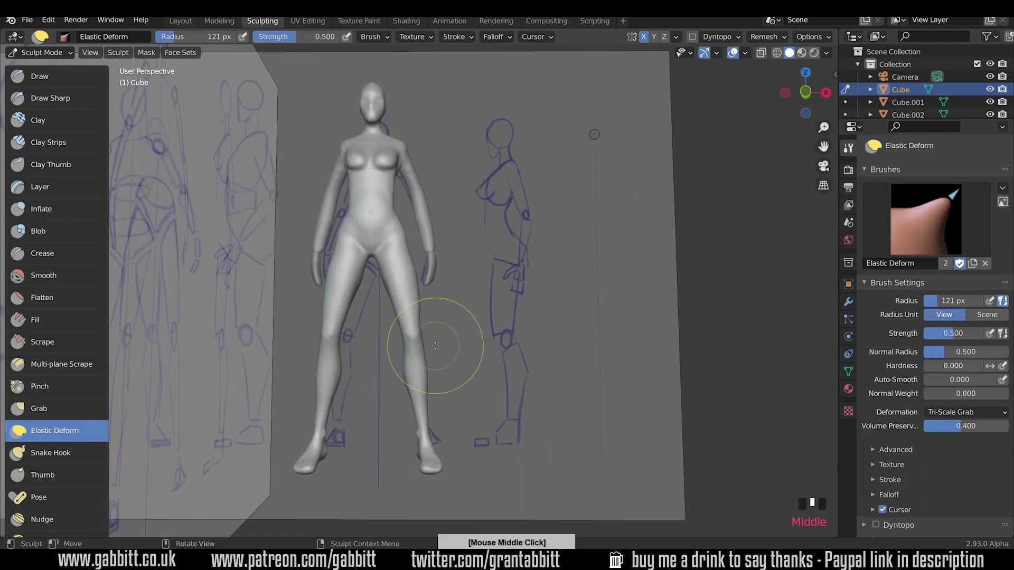
Refine the creases at 44 px and build up the back of the torso with Clay Strips
scroll(442, 338, "up", 5)
key("shift+c")
mouse_move(417, 345)
middle_mouse_down()
mouse_move(349, 338)
mouse_move(407, 317)
middle_mouse_up()
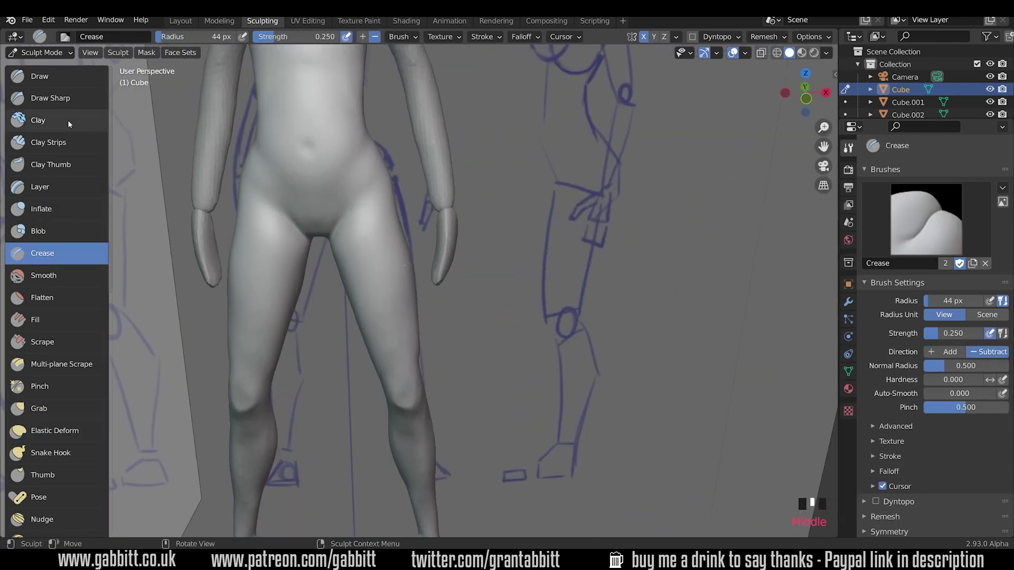
left_click(49, 143)
middle_click_drag(211, 222, 422, 222)
left_click_drag(341, 204, 334, 179)
Finish the remaining body volumes with the Inflate brush
scroll(369, 238, "down", 5)
mouse_move(338, 238)
middle_mouse_down()
mouse_move(459, 317)
mouse_move(381, 466)
mouse_move(422, 370)
mouse_move(458, 347)
middle_mouse_up()
scroll(458, 317, "up", 4)
scroll(380, 466, "down", 5)
key("i")
scroll(422, 370, "up", 4)
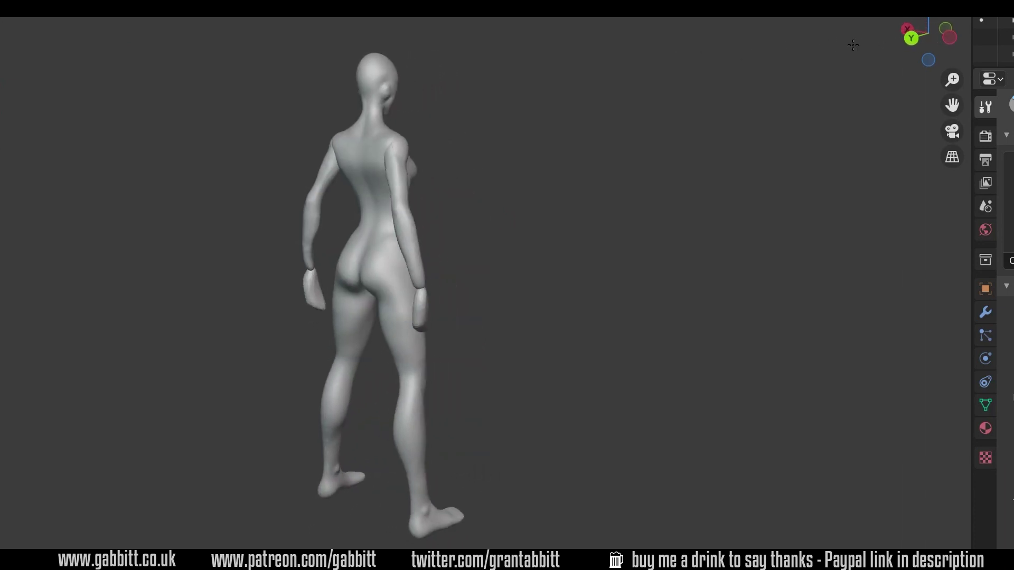
Examine the finished figure from the back, front and sides without the reference images
middle_click_drag(853, 45, 967, 45)
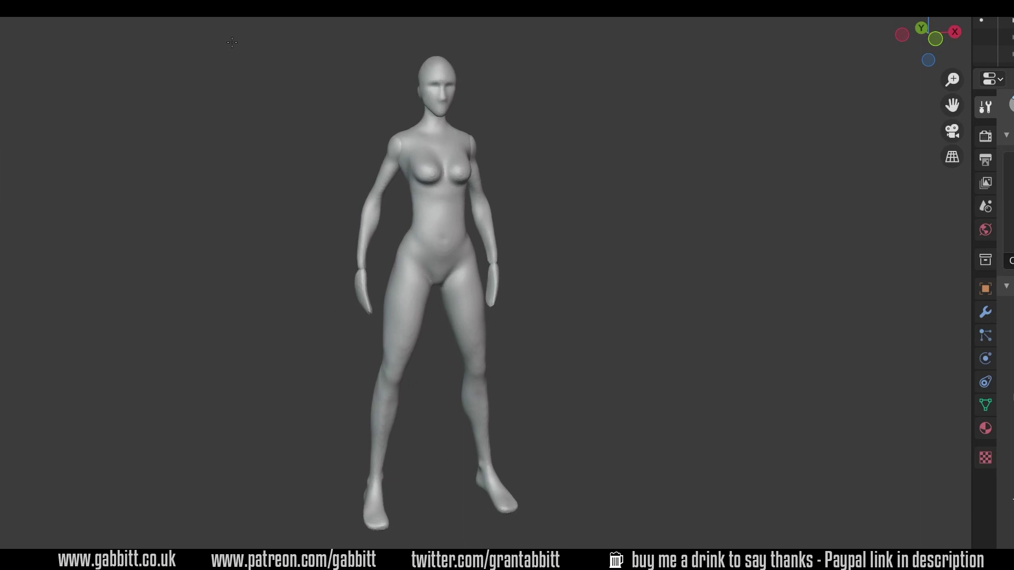
middle_click_drag(28, 50, 929, 50)
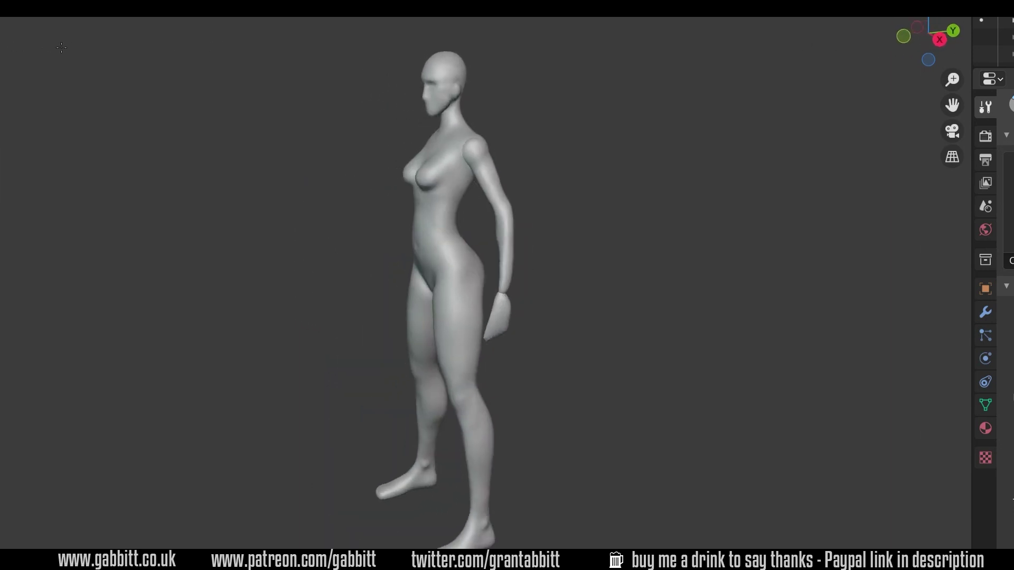